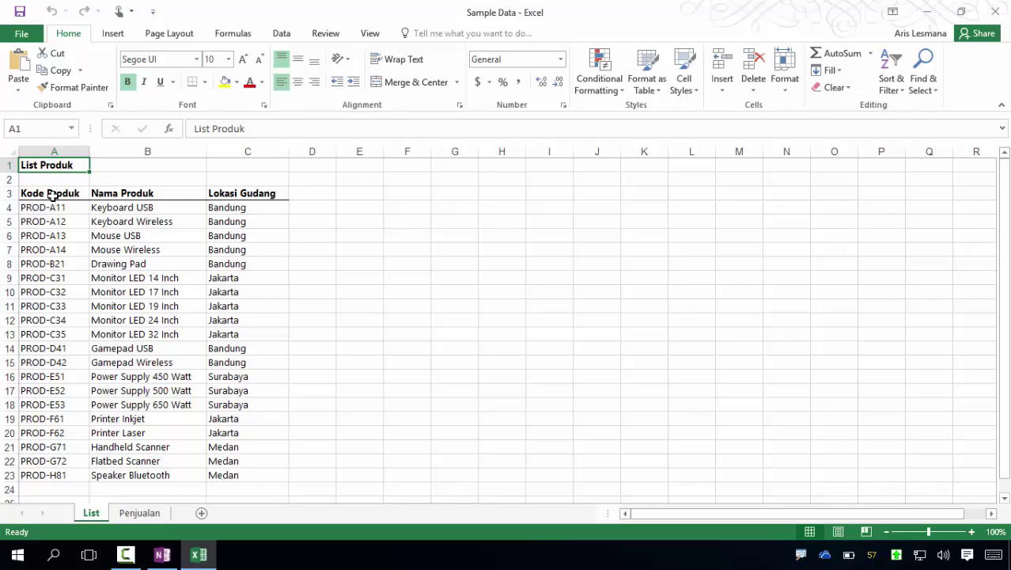
Step: Examine the columns of the product table on the List sheet and the sales table on the Penjualan sheet
drag(52, 193, 43, 350)
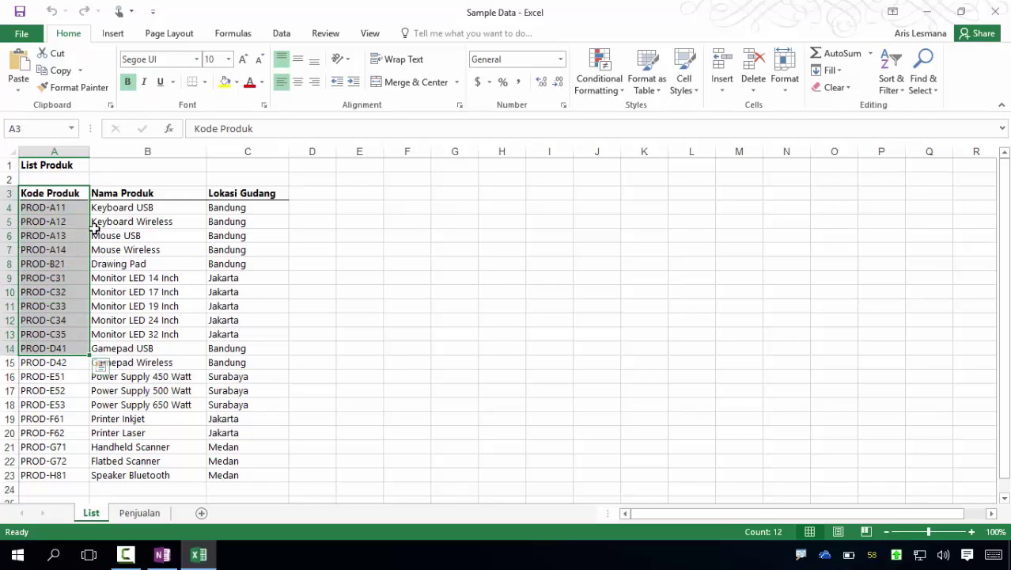
drag(124, 196, 107, 352)
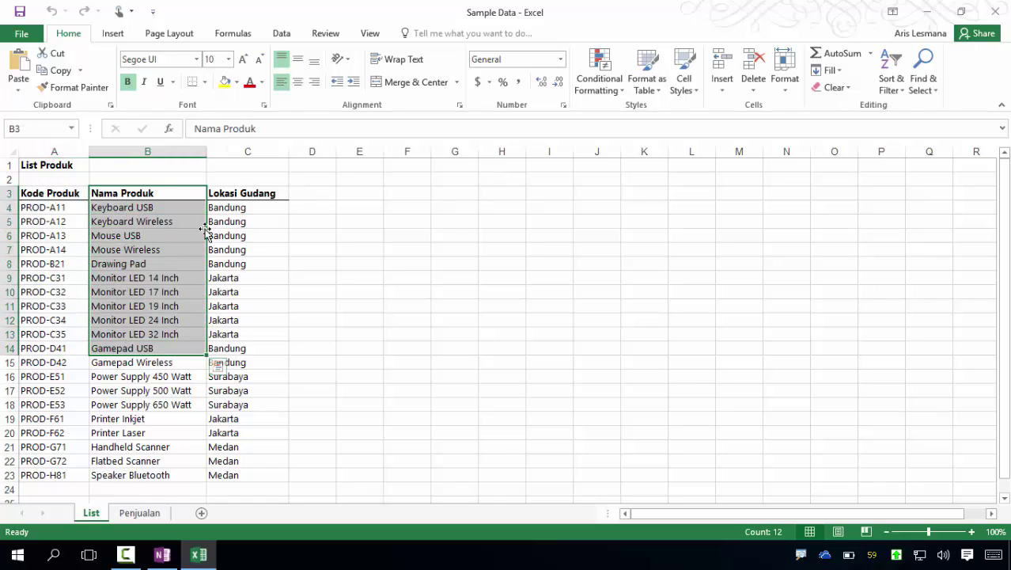
drag(230, 193, 227, 335)
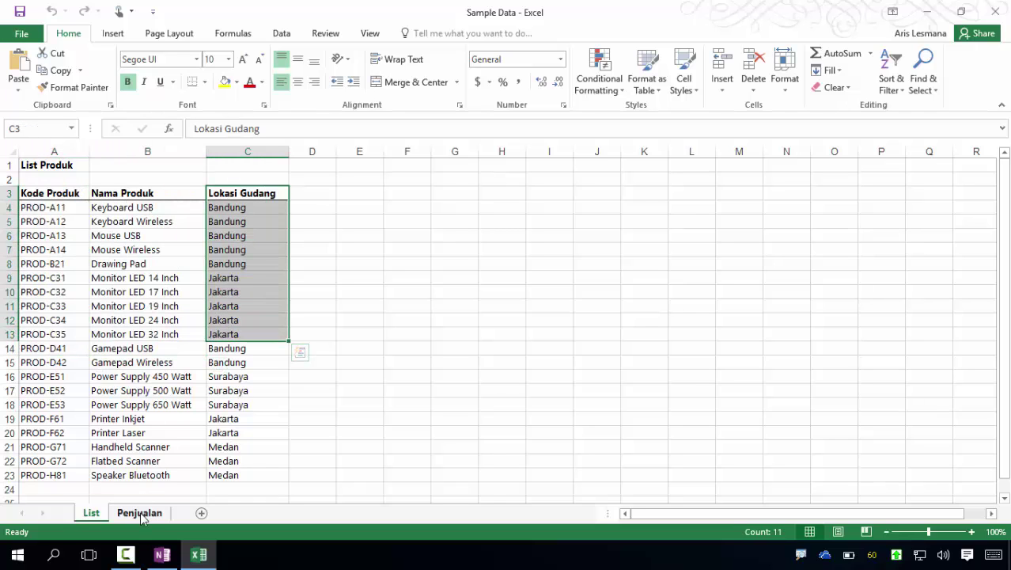
click(140, 515)
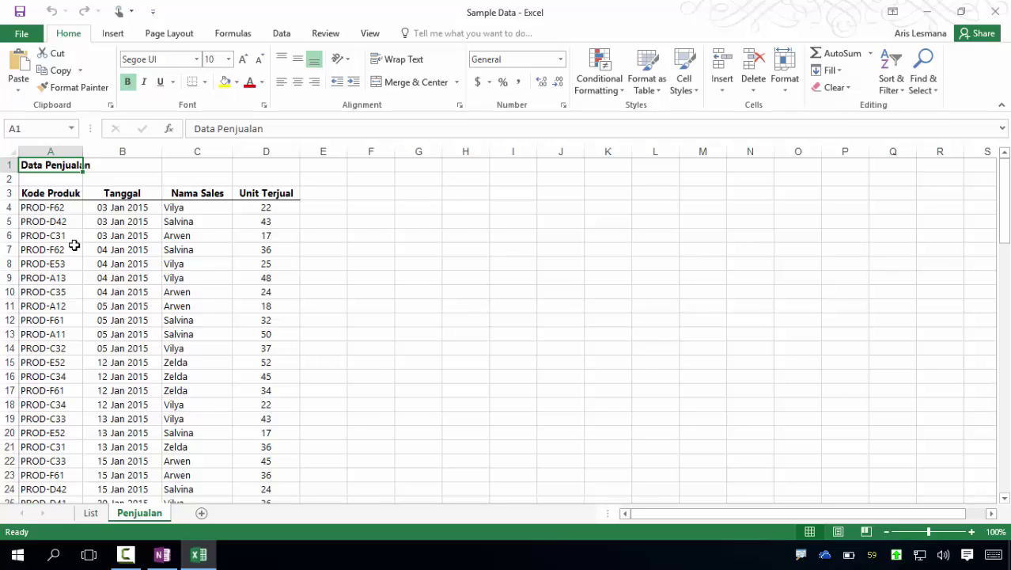
drag(54, 194, 49, 320)
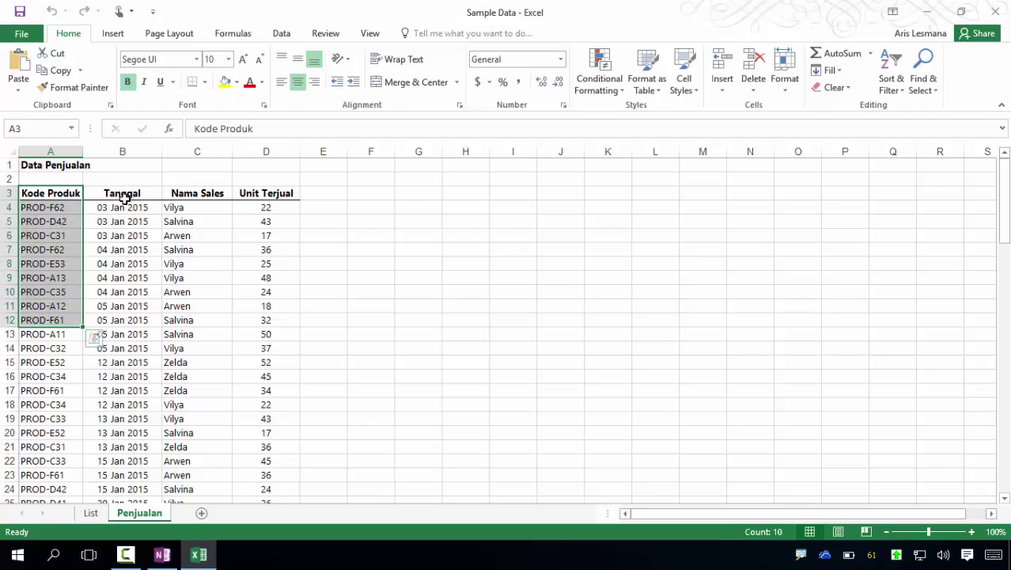
drag(122, 195, 126, 334)
drag(188, 197, 190, 362)
drag(269, 194, 266, 362)
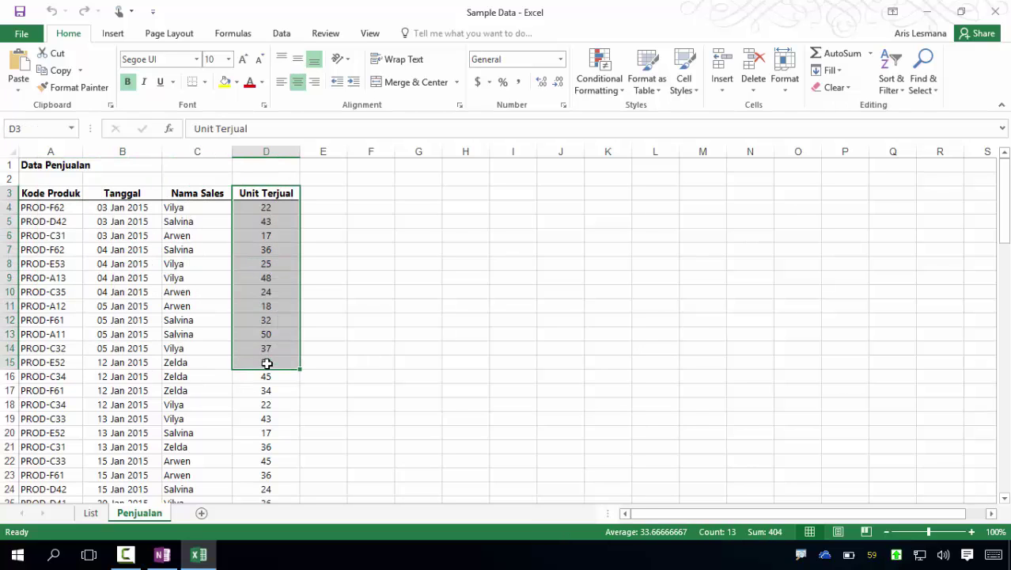
click(361, 364)
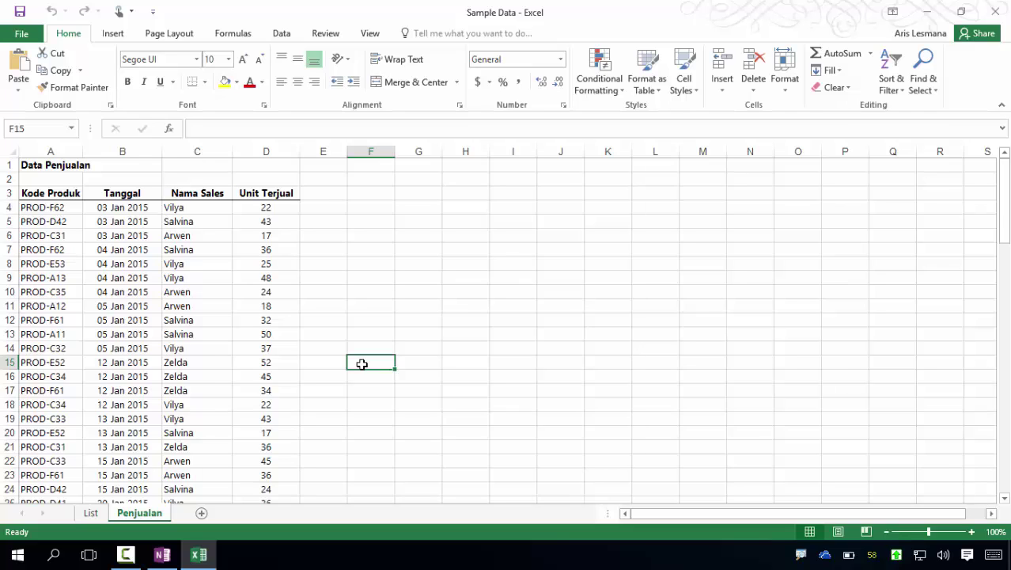
Step: Create a PivotTable on a new worksheet from the Penjualan sales table, range A3:D94
click(186, 319)
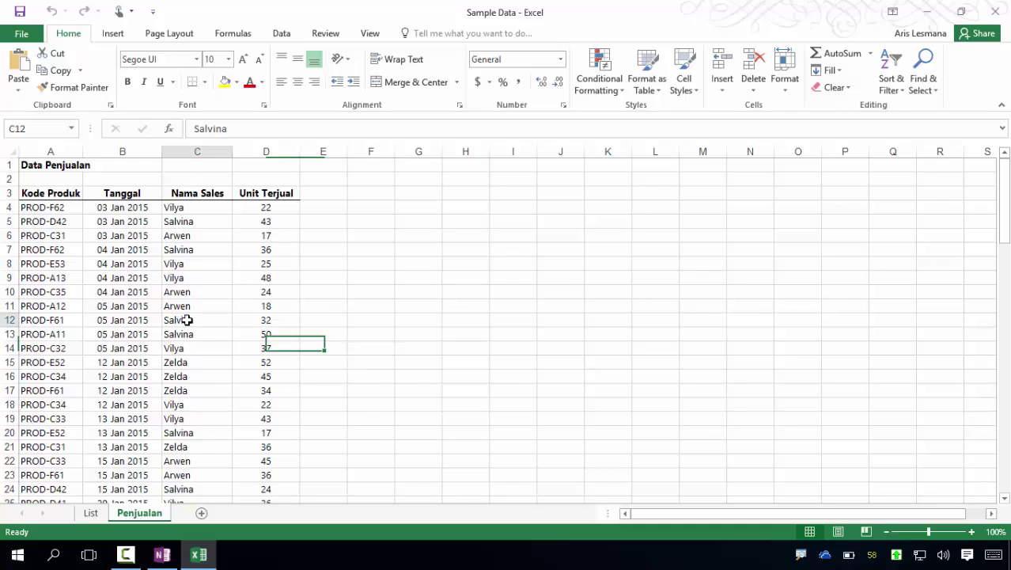
click(134, 319)
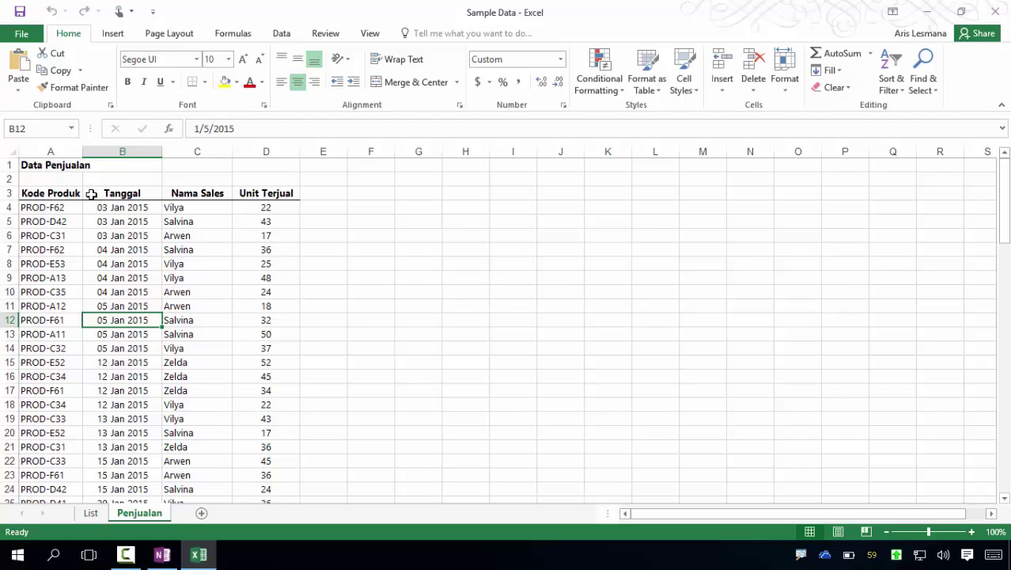
click(113, 33)
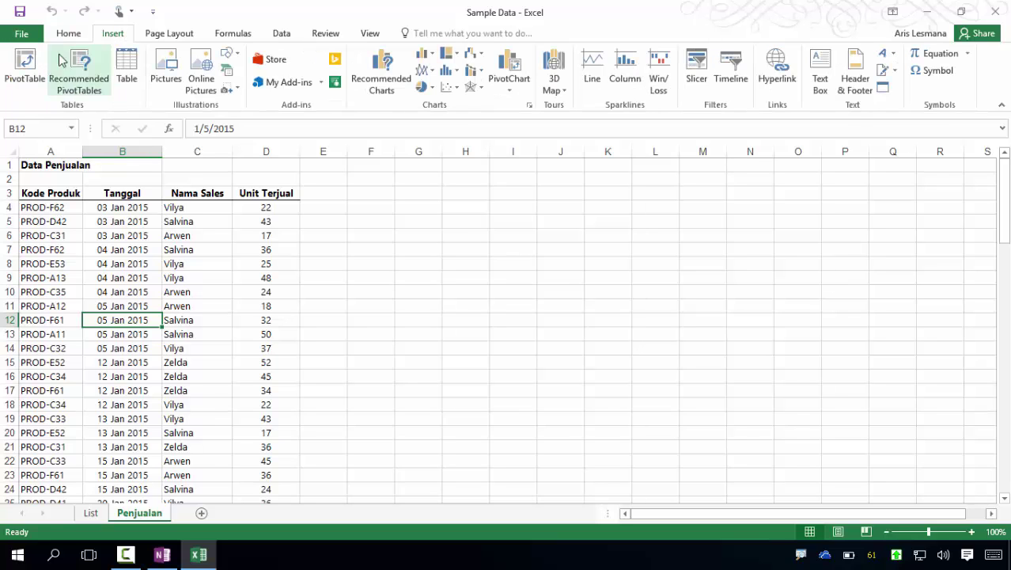
click(25, 67)
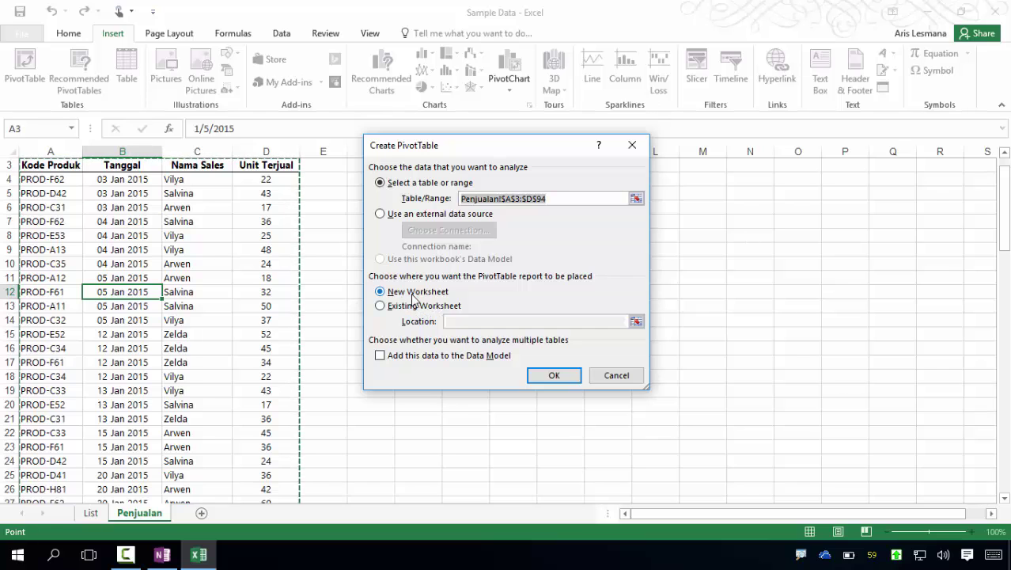
click(554, 376)
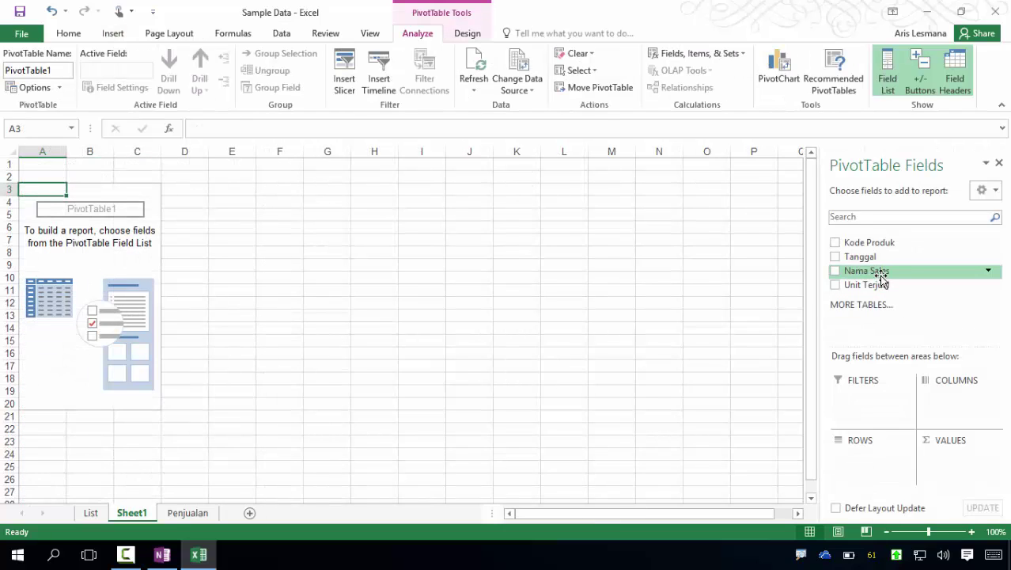
Step: Lay out the PivotTable with Nama Sales as columns, the sum of Unit Terjual as values, and Kode Produk as rows
drag(881, 273, 955, 399)
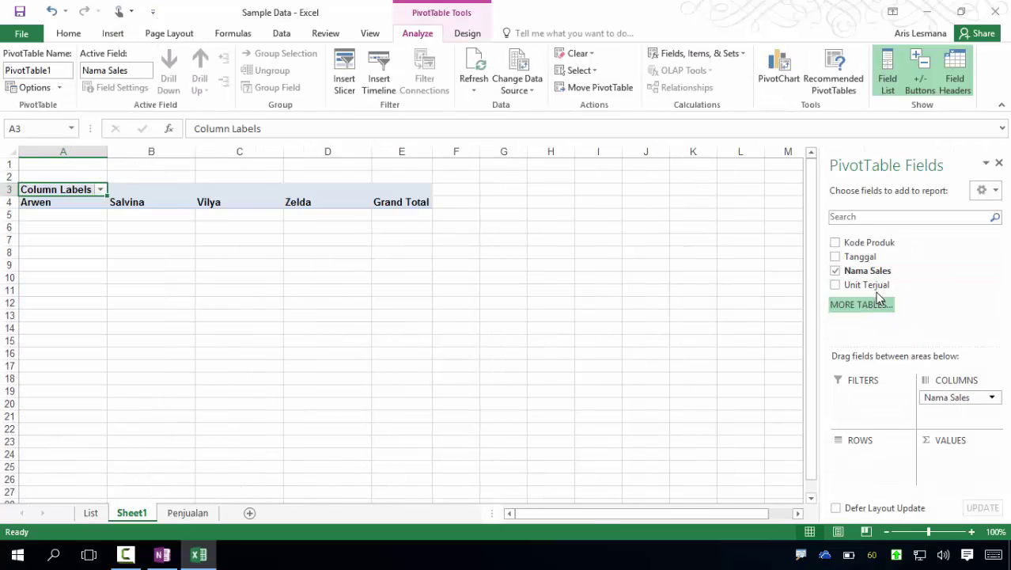
drag(892, 314, 964, 457)
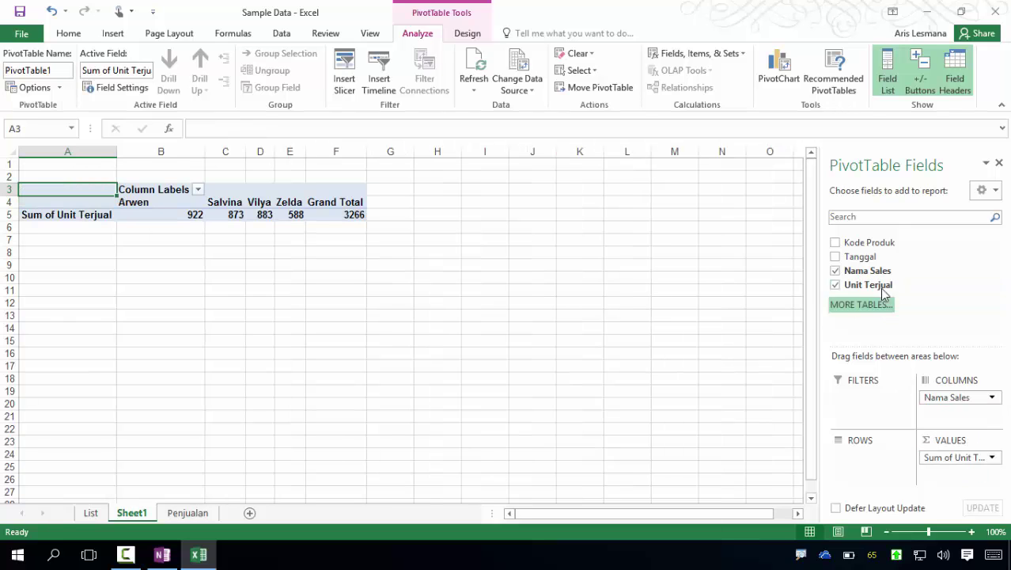
drag(880, 245, 882, 463)
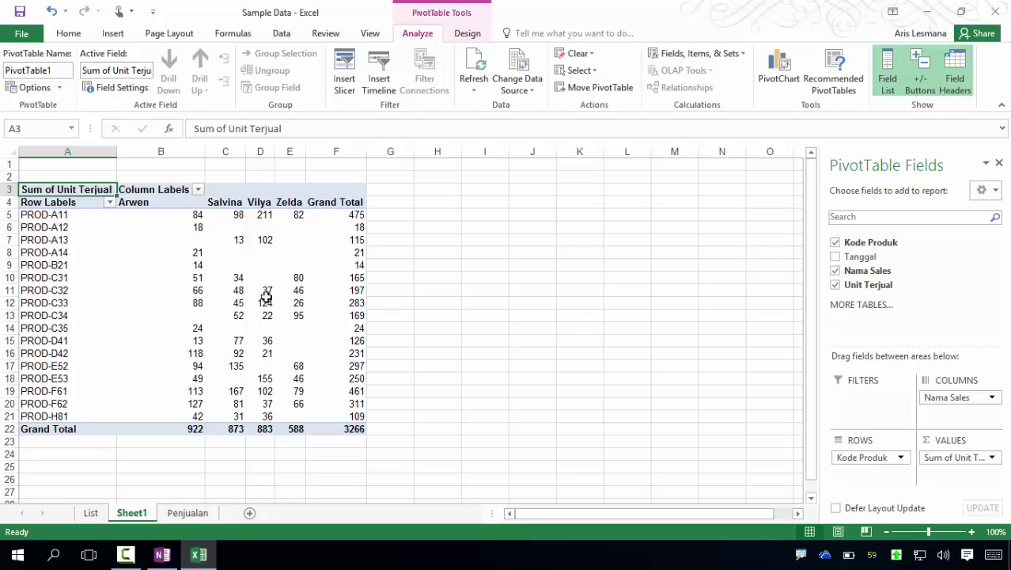
Step: Review the PivotTable's units sold per product code and salesperson, and check the fields available on the Penjualan and List sheets
click(156, 213)
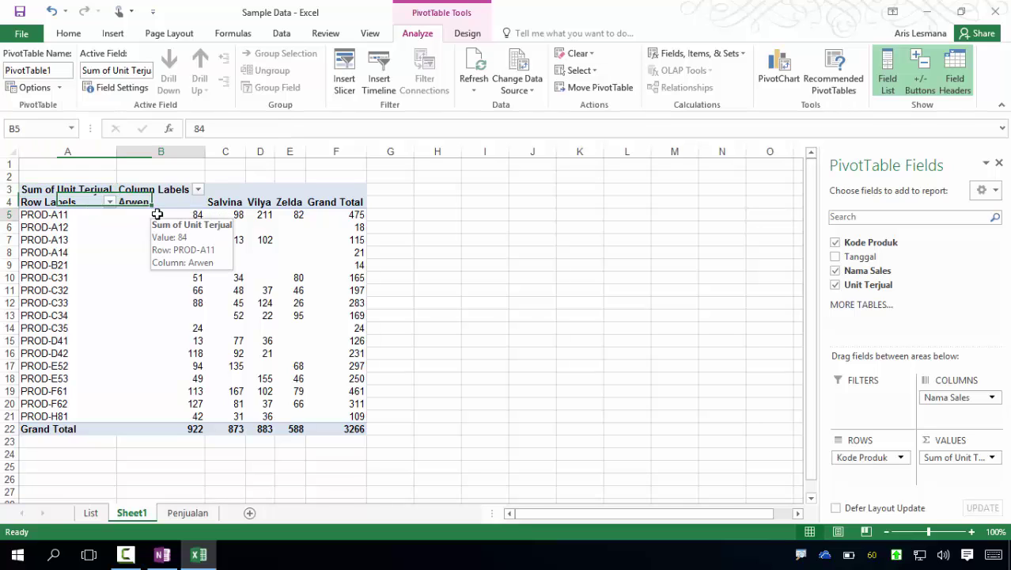
click(287, 203)
click(75, 394)
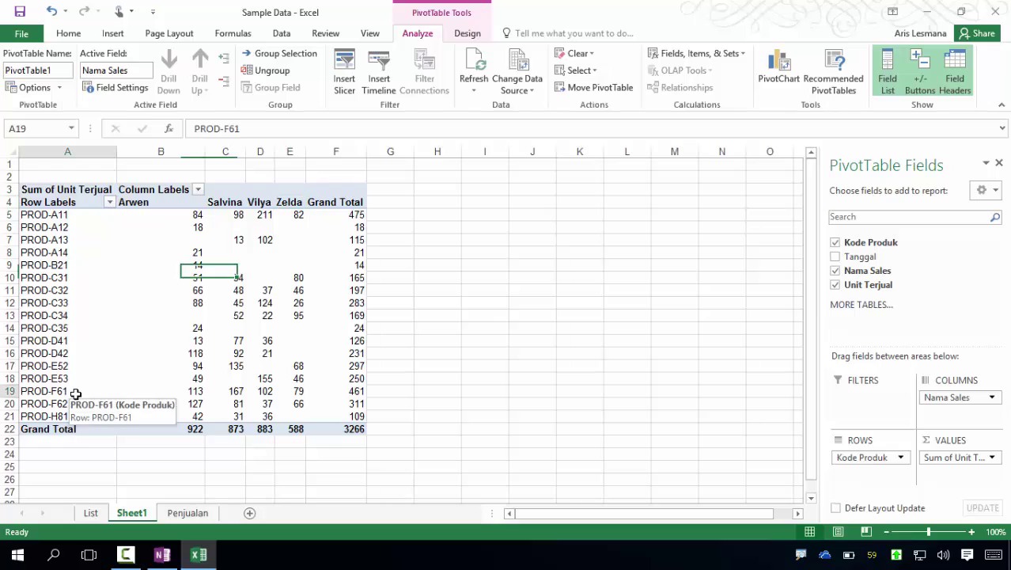
click(293, 393)
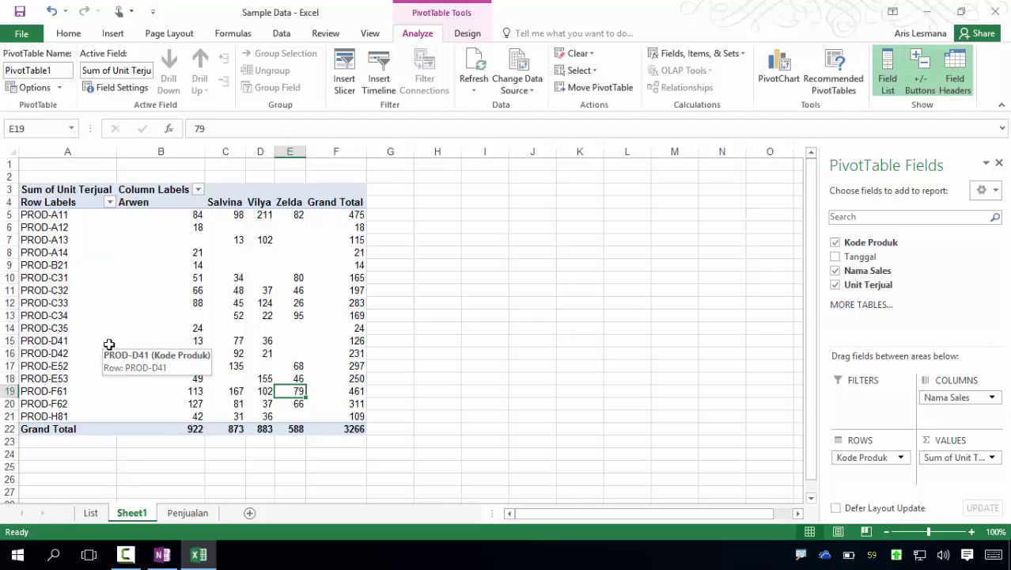
click(188, 513)
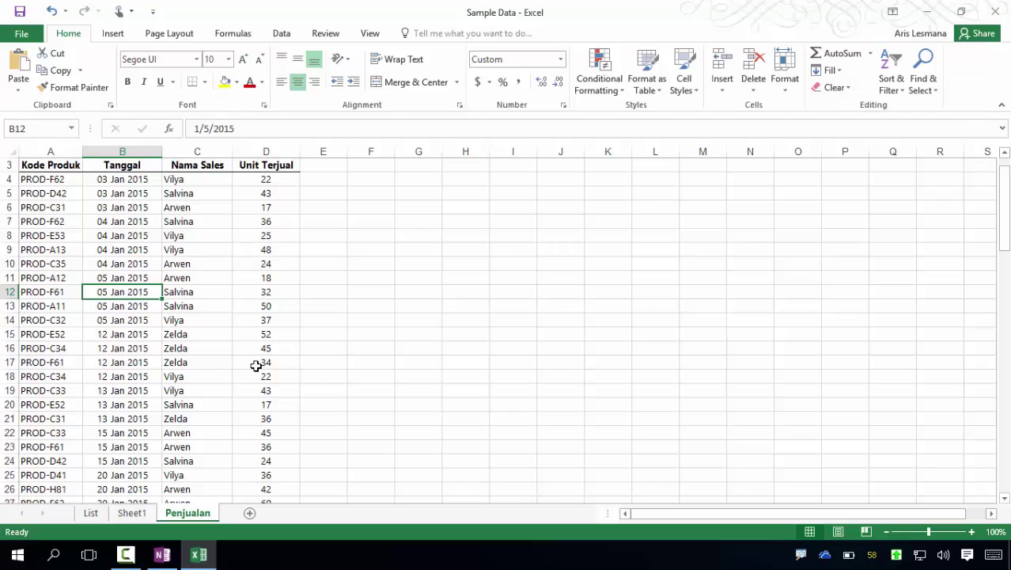
scroll(256, 366, up, 1)
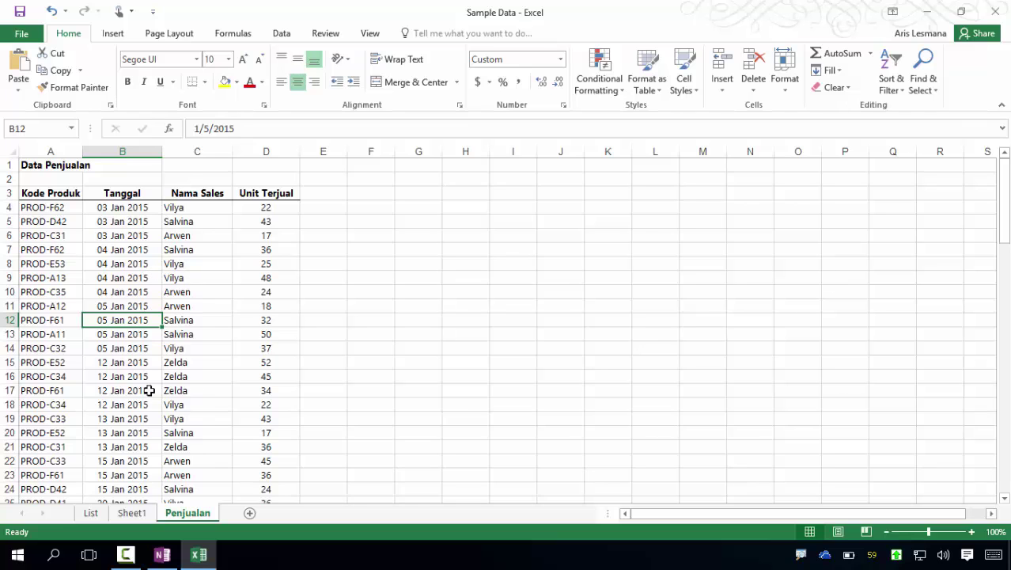
click(90, 512)
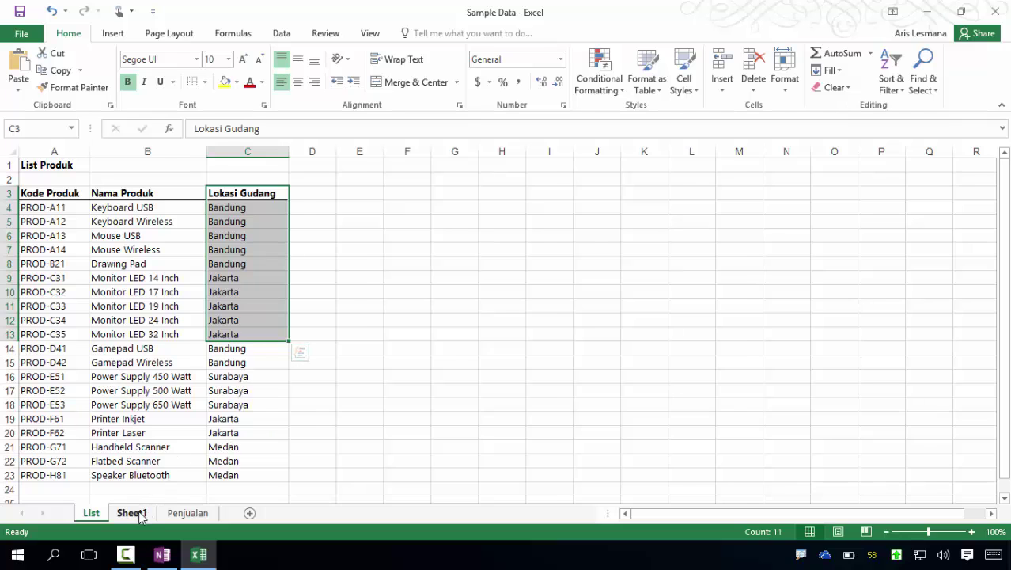
click(131, 513)
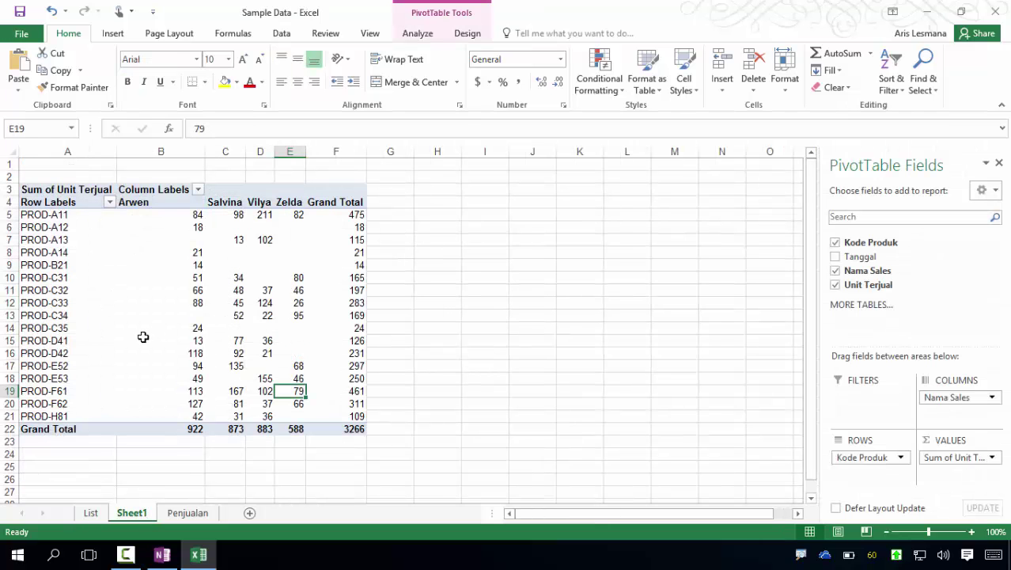
mouse_move(143, 337)
Step: Compare the List and Penjualan tables for their shared Kode Produk column and differing fields, and return to the PivotTable on Sheet1
click(90, 513)
click(361, 307)
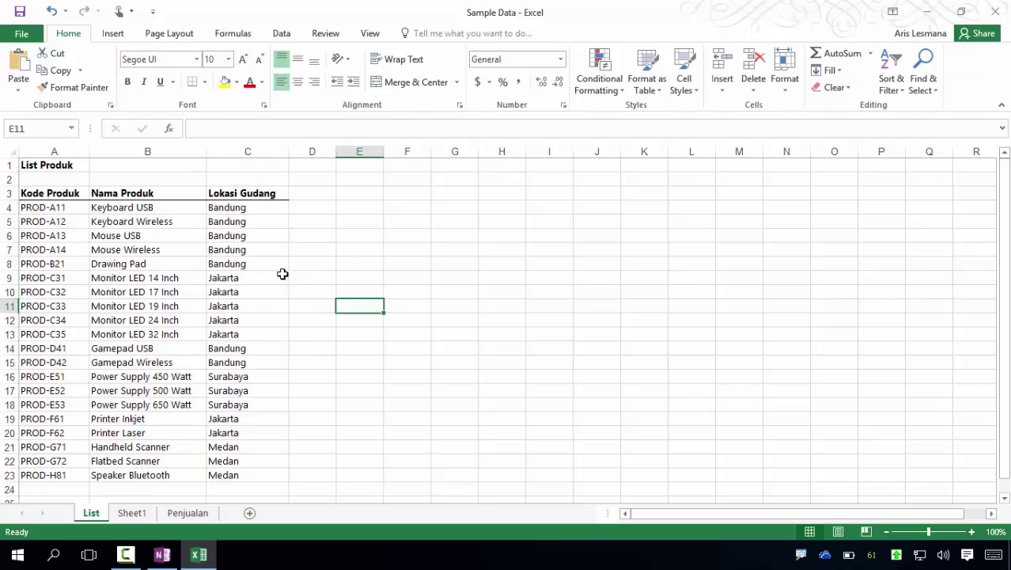
click(185, 514)
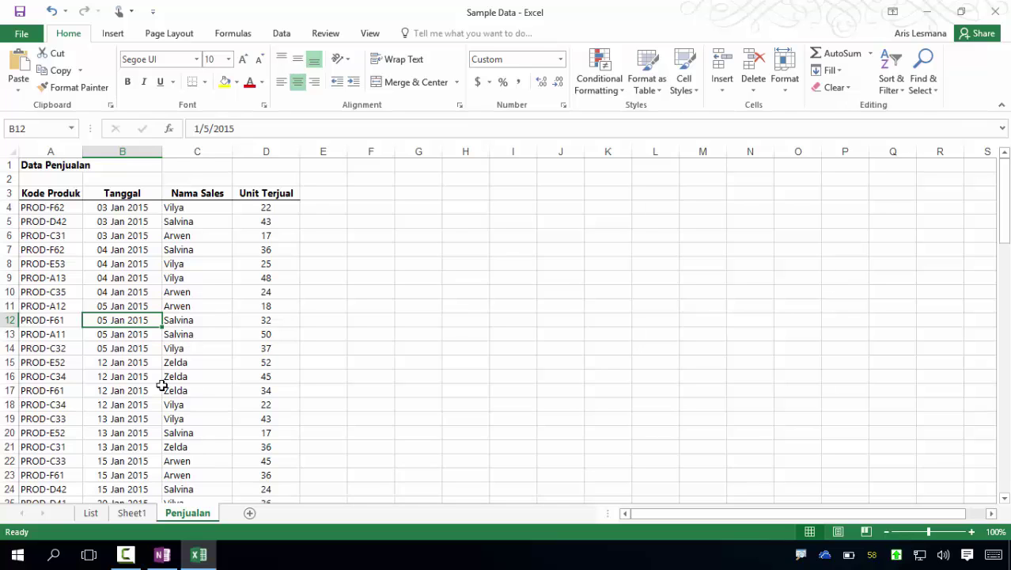
click(91, 513)
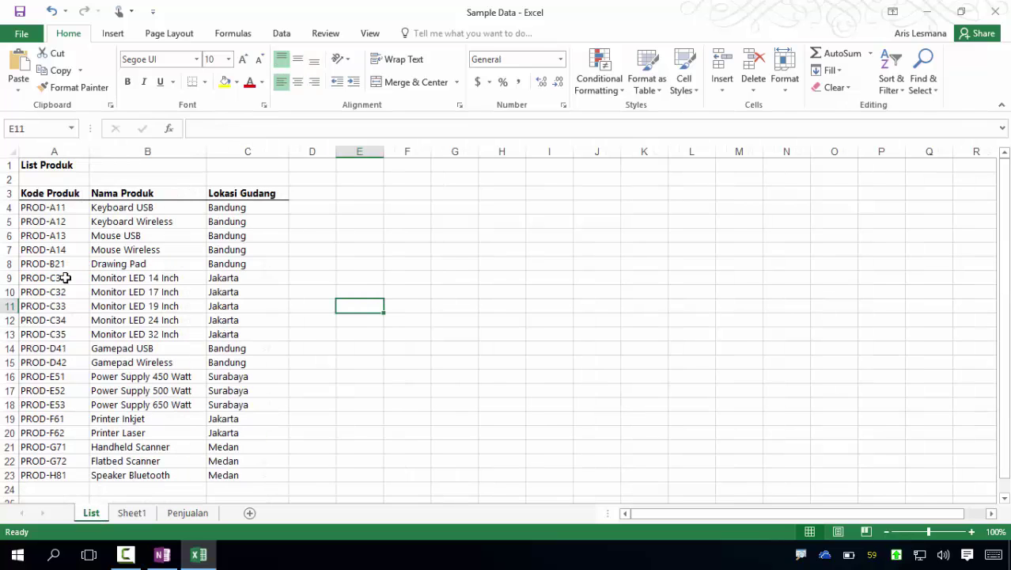
click(187, 514)
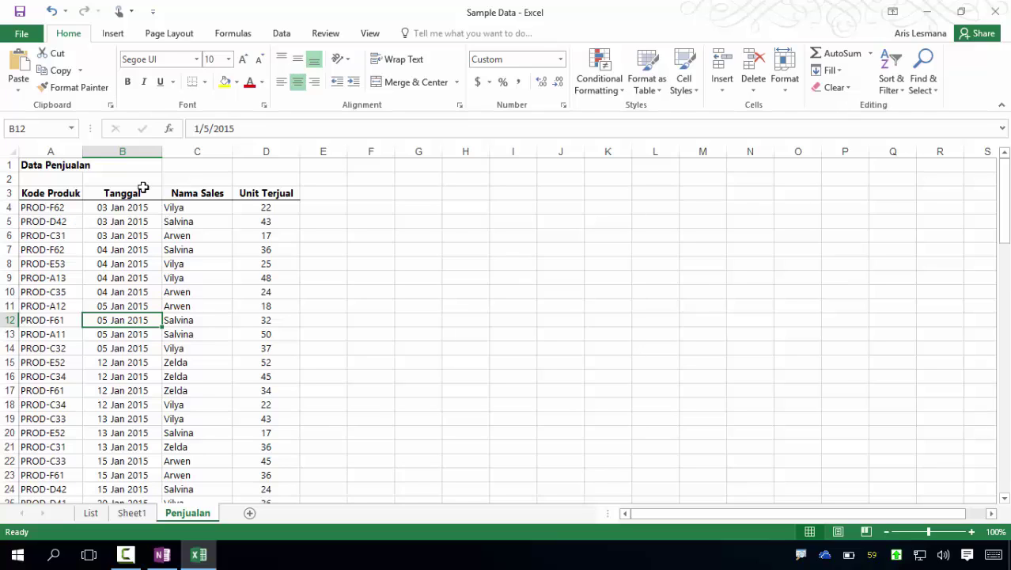
click(124, 151)
click(320, 318)
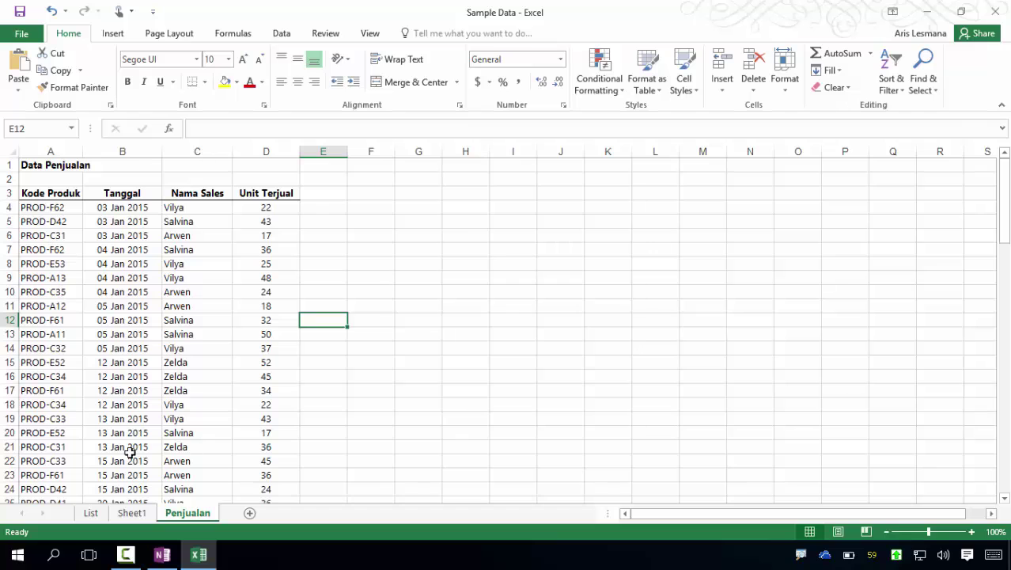
click(91, 513)
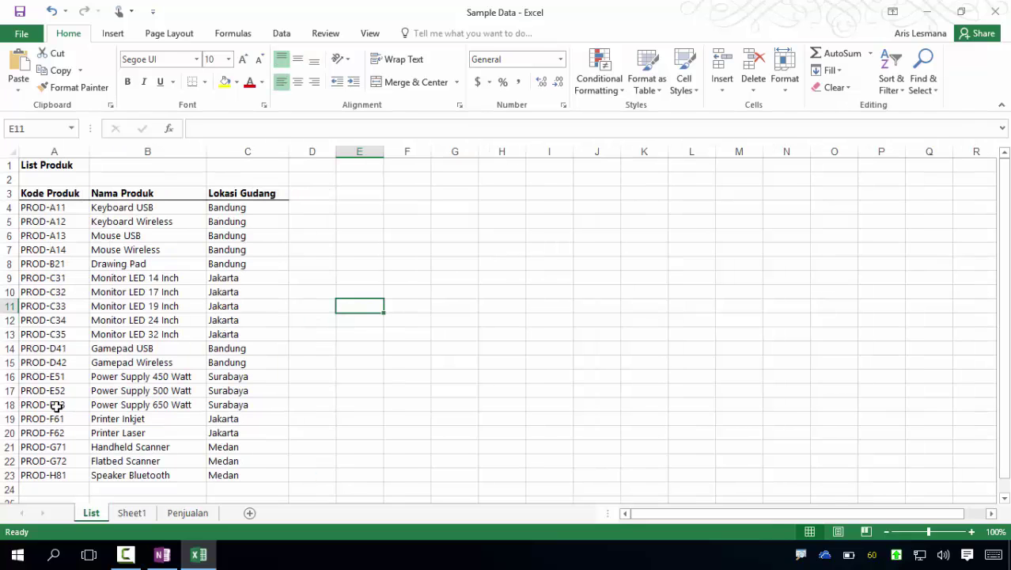
click(186, 513)
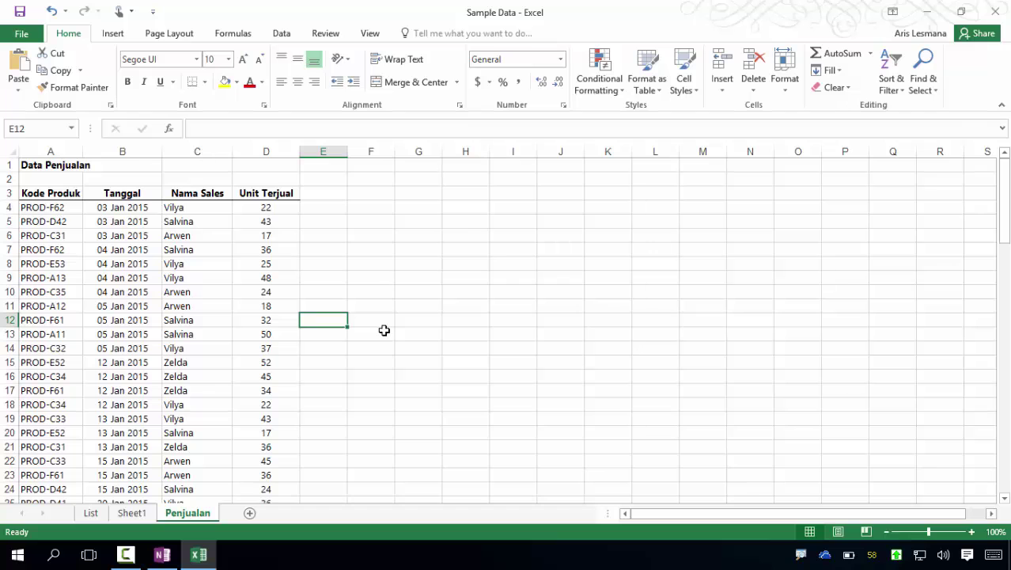
click(91, 513)
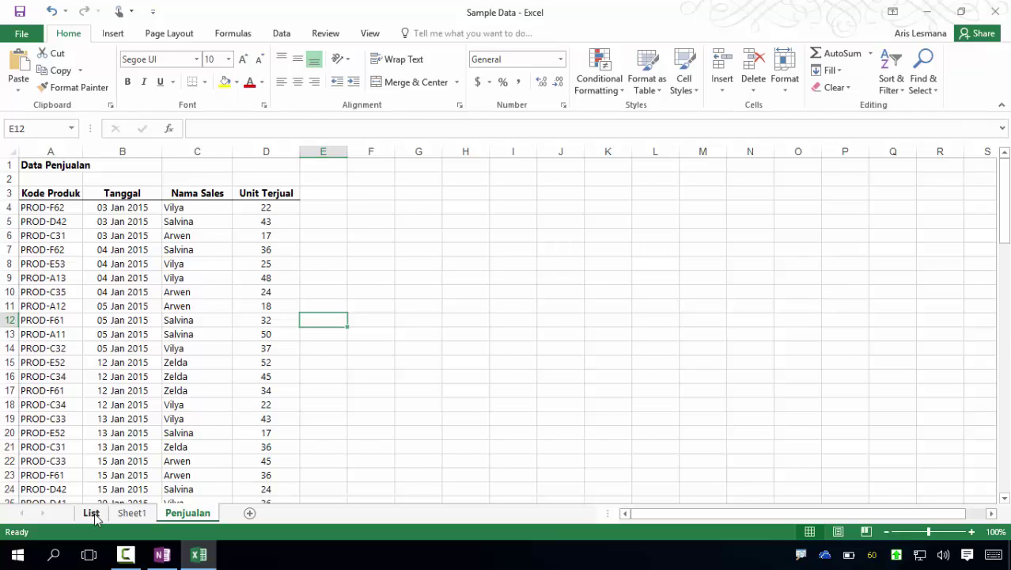
click(187, 514)
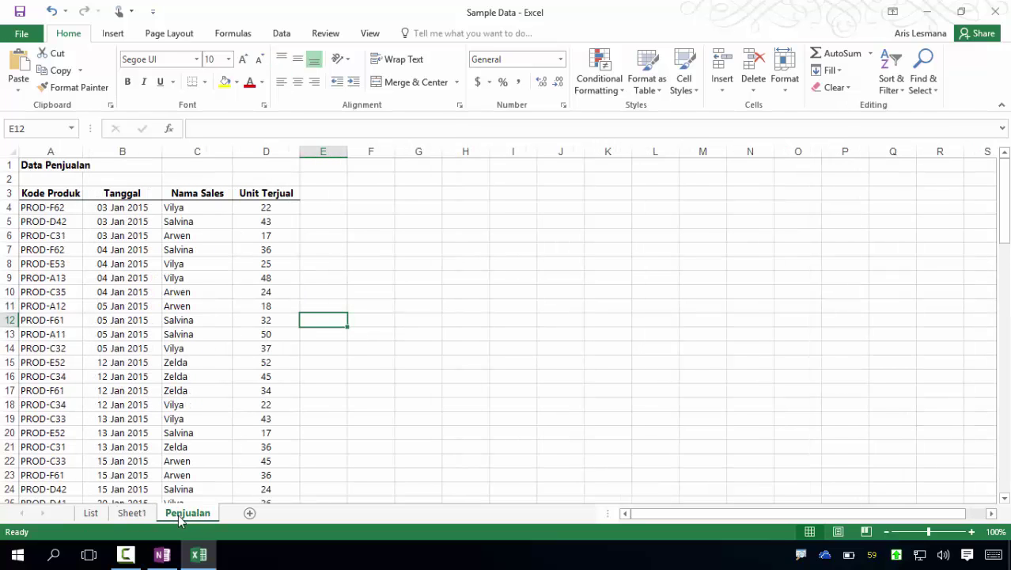
click(91, 513)
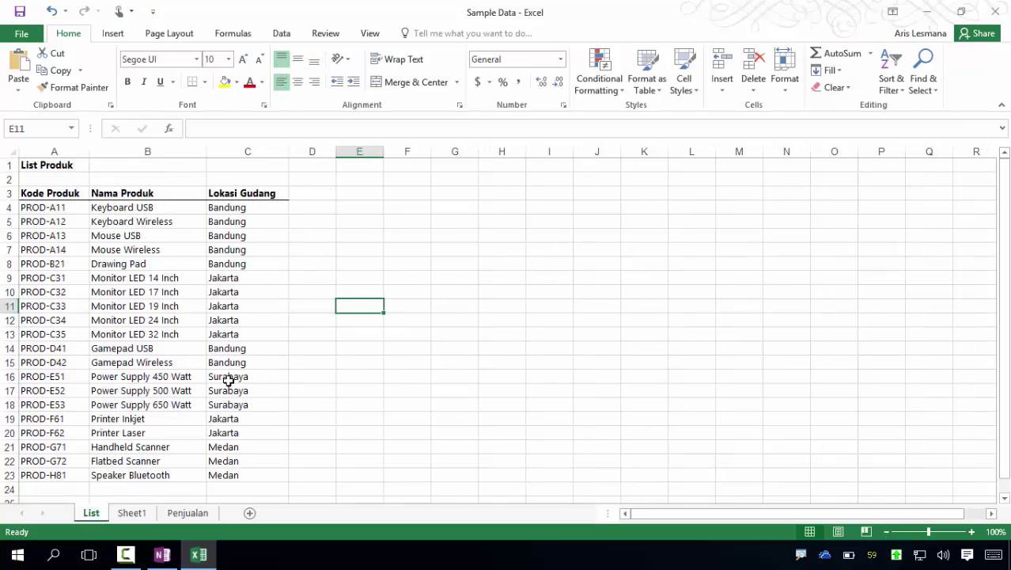
click(188, 513)
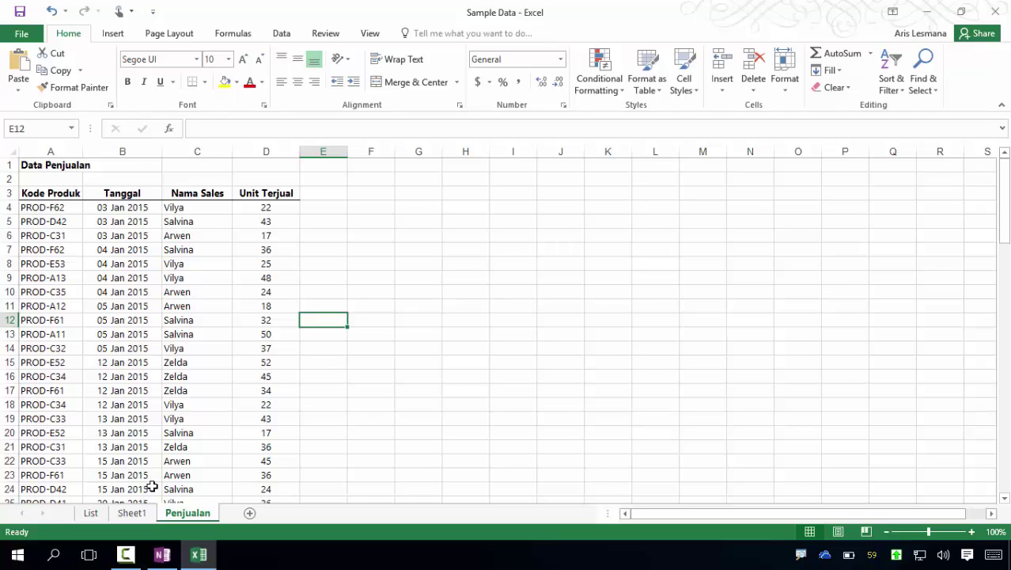
click(91, 513)
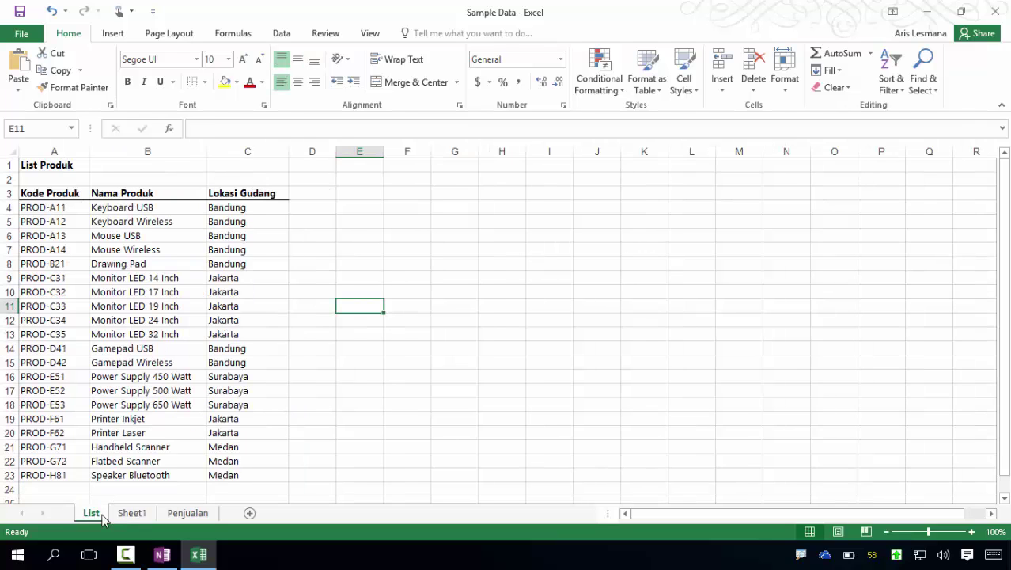
click(131, 513)
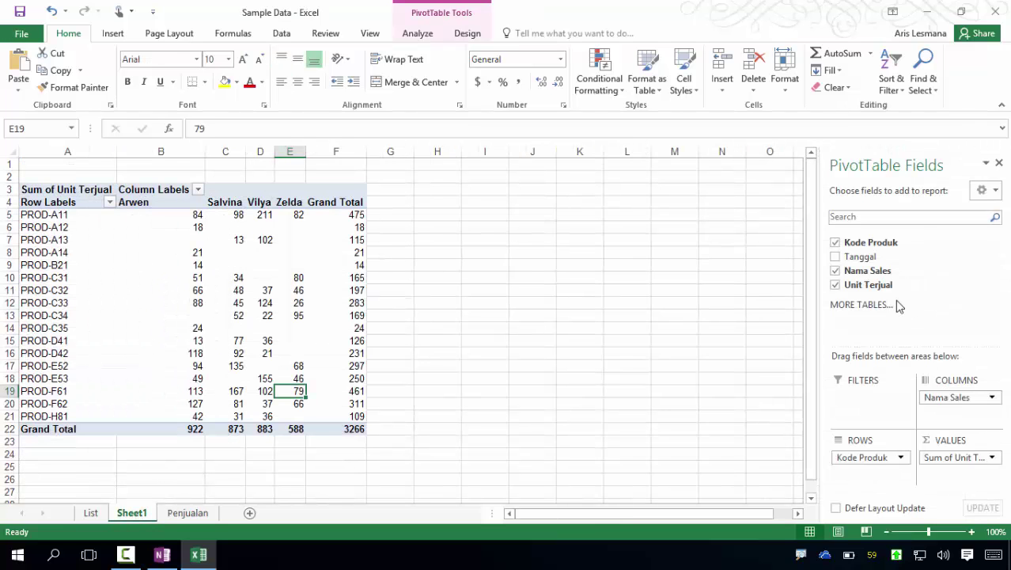
Step: Compare the columns of the Penjualan sheet with the fields available in the PivotTable on Sheet1
click(188, 513)
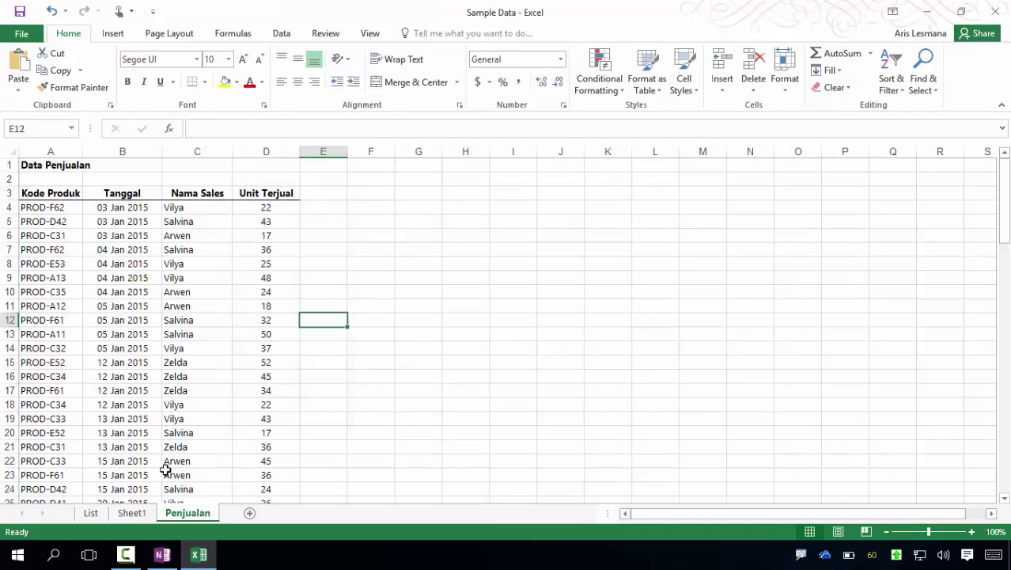
click(133, 513)
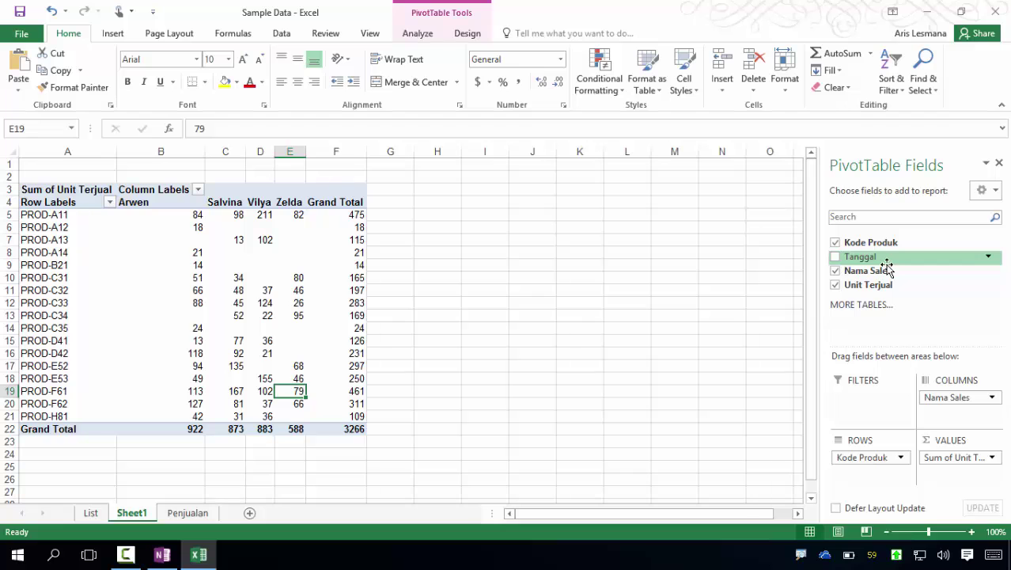
click(190, 515)
click(131, 513)
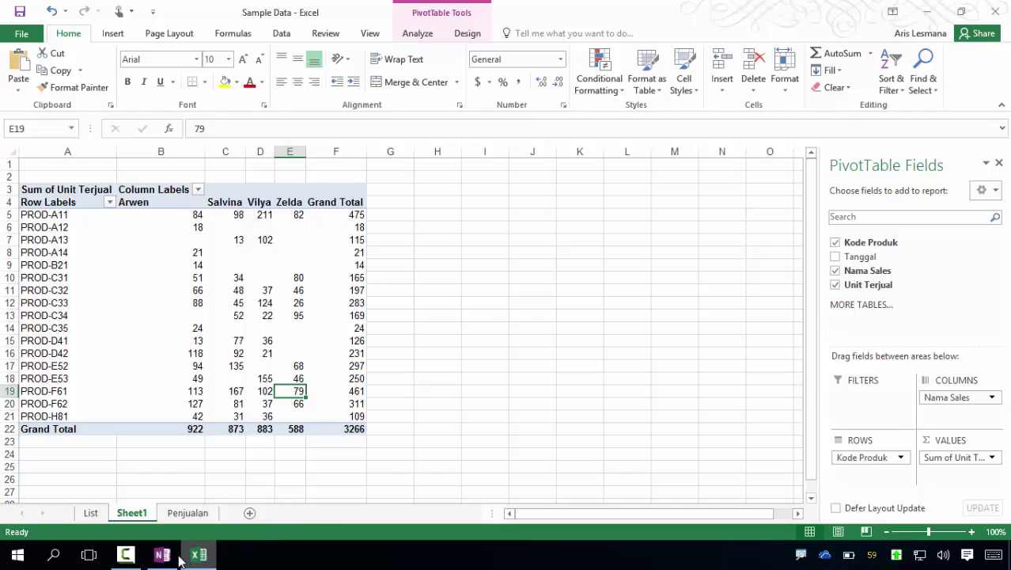
Step: Switch to OneNote, read the Intro page on what Data Model does, and return to the Excel workbook
mouse_move(163, 556)
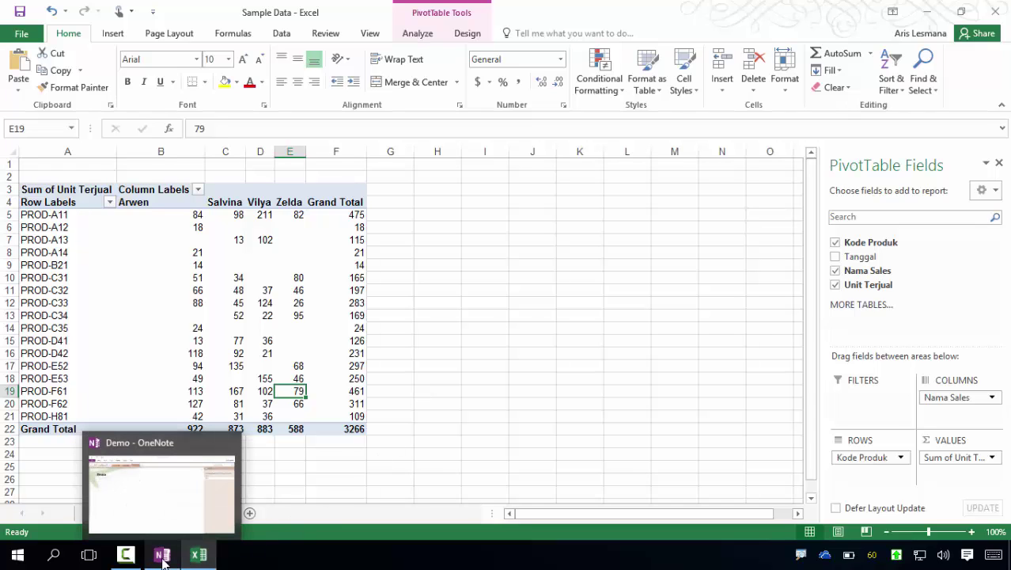
click(163, 557)
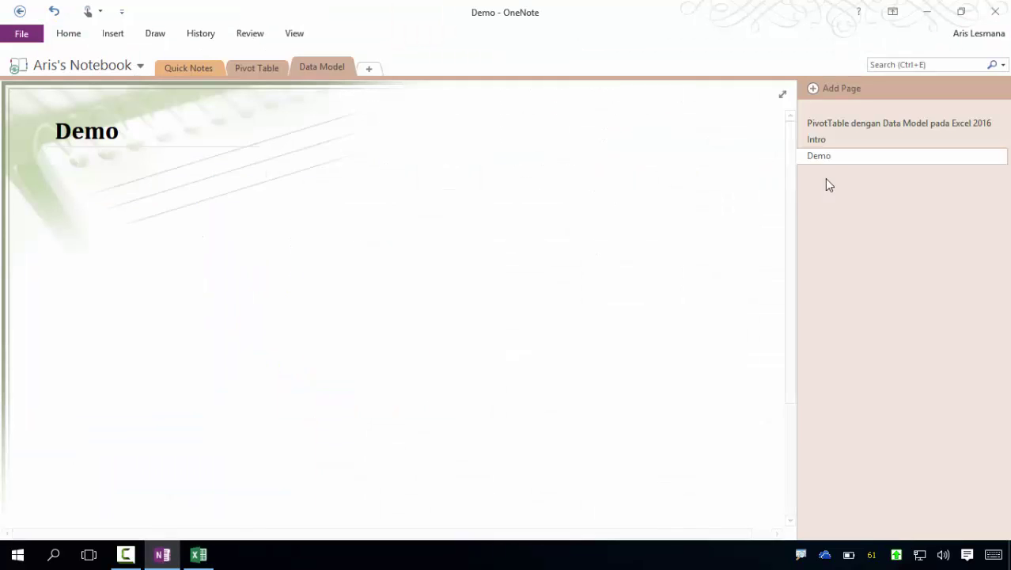
click(821, 143)
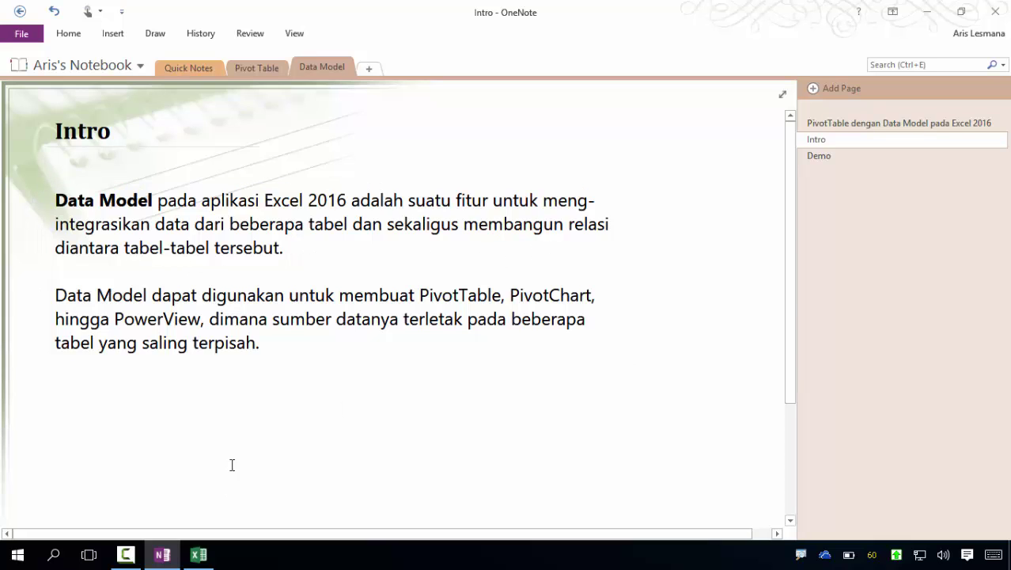
click(199, 556)
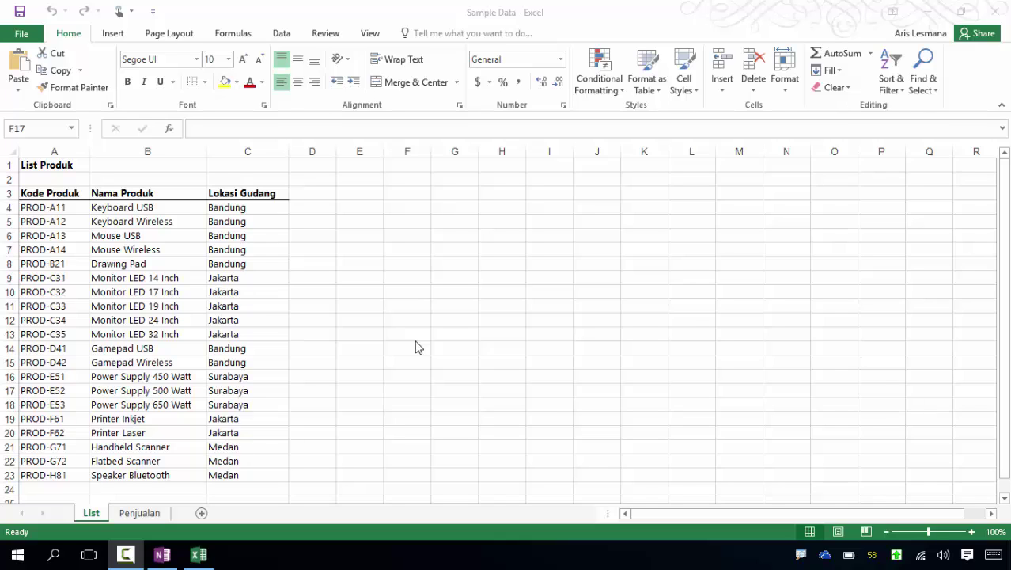
Step: Examine the product data on the List sheet and the sales data on the Penjualan sheet
click(364, 347)
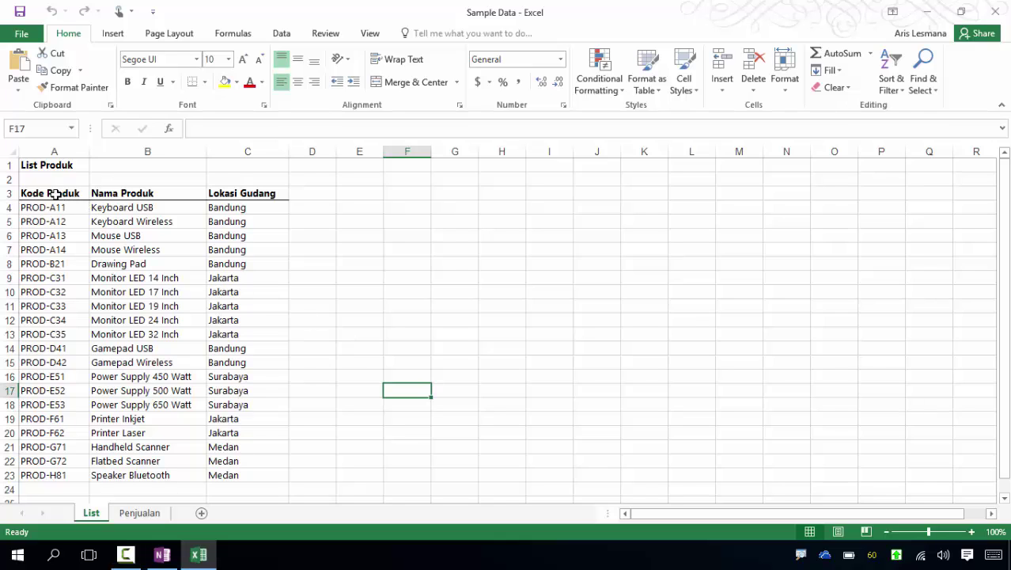
drag(56, 195, 237, 363)
click(142, 512)
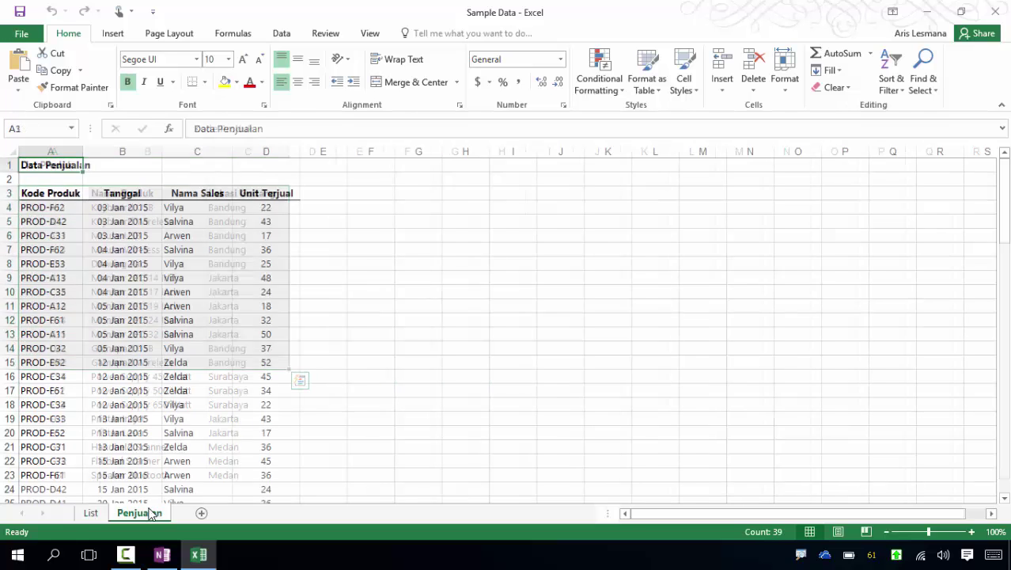
drag(52, 195, 270, 380)
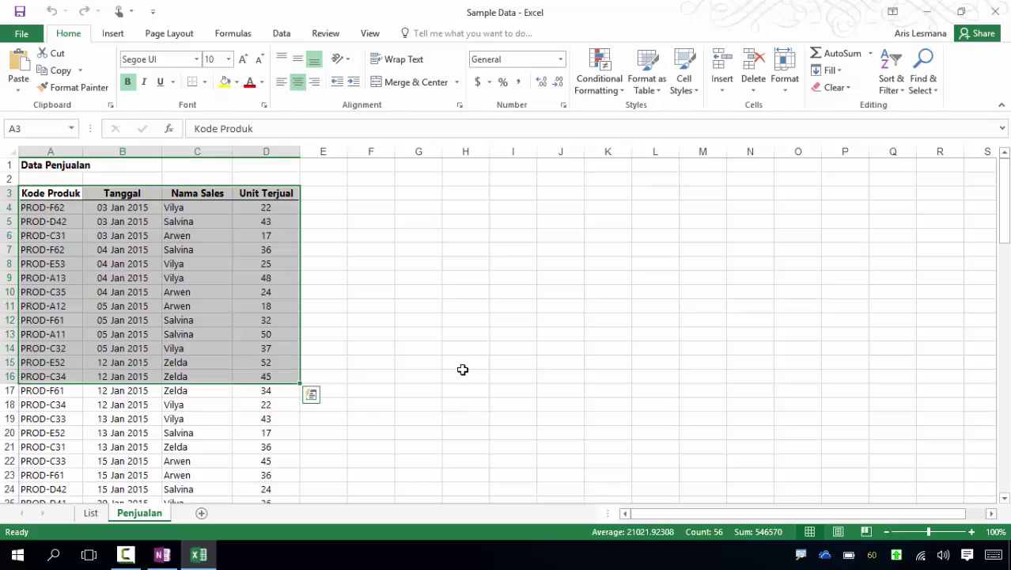
click(464, 372)
click(91, 512)
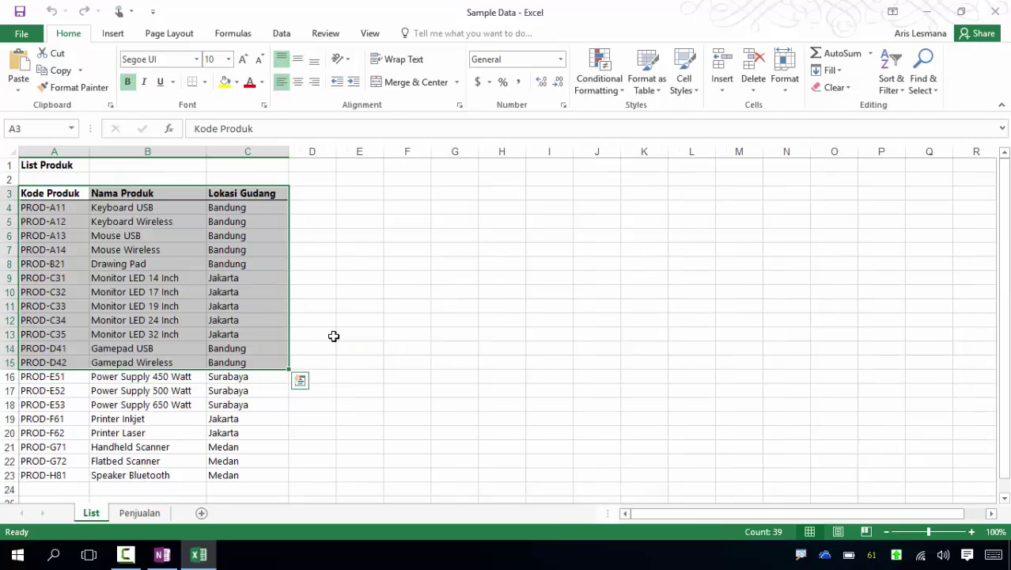
click(340, 335)
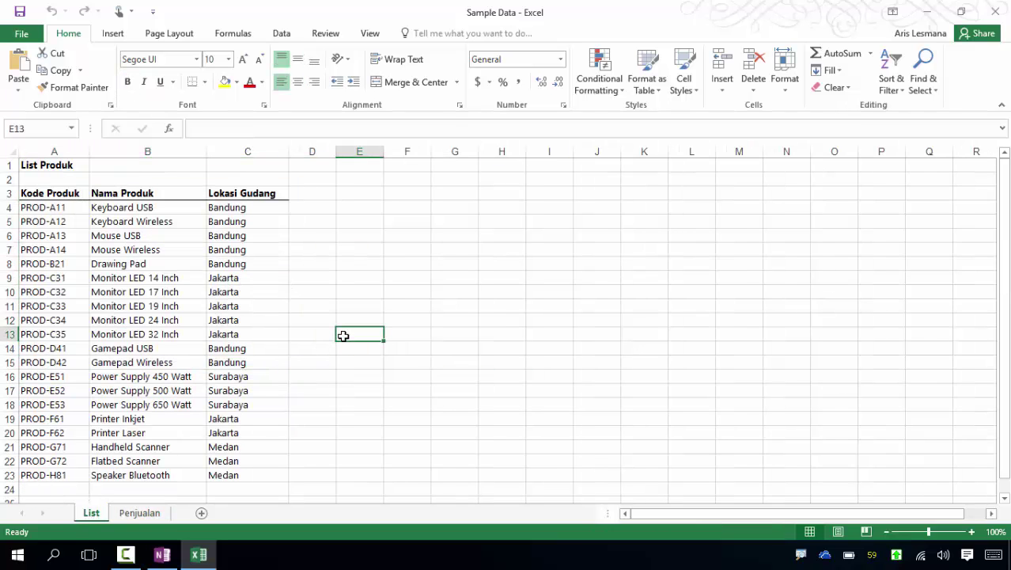
Step: Convert the product list in A3:C23 on the List sheet into a table with headers
click(114, 36)
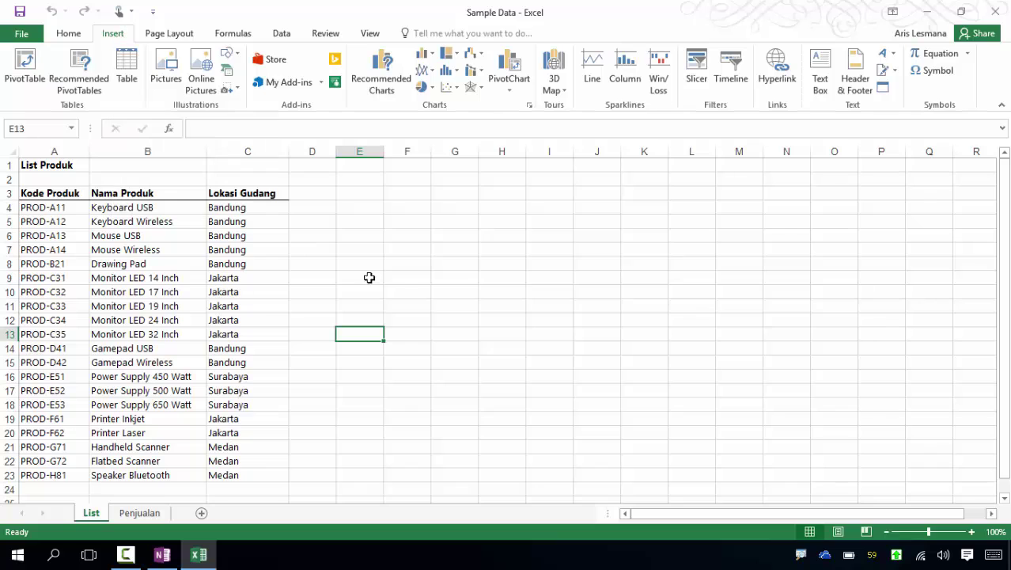
click(403, 293)
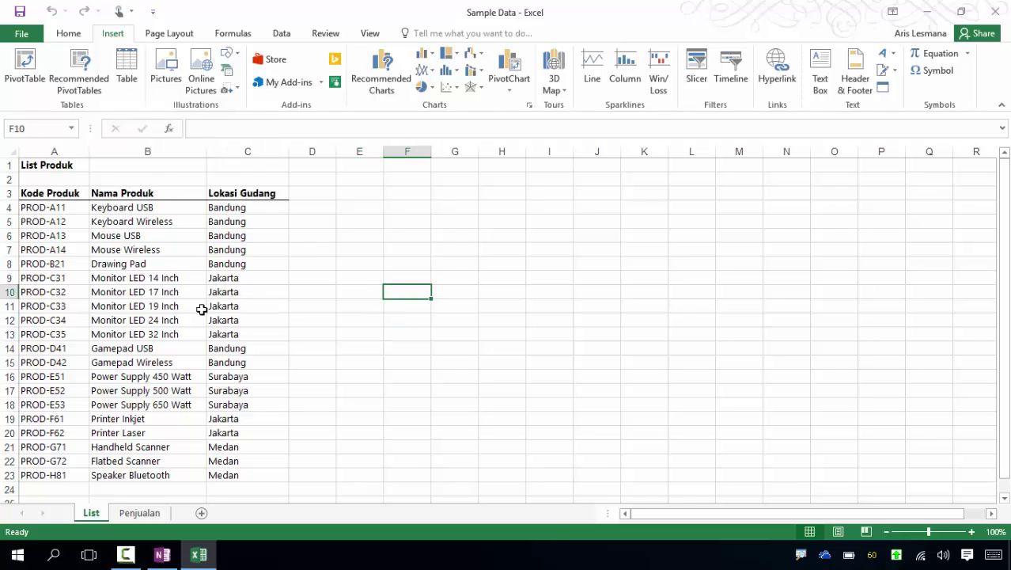
click(138, 323)
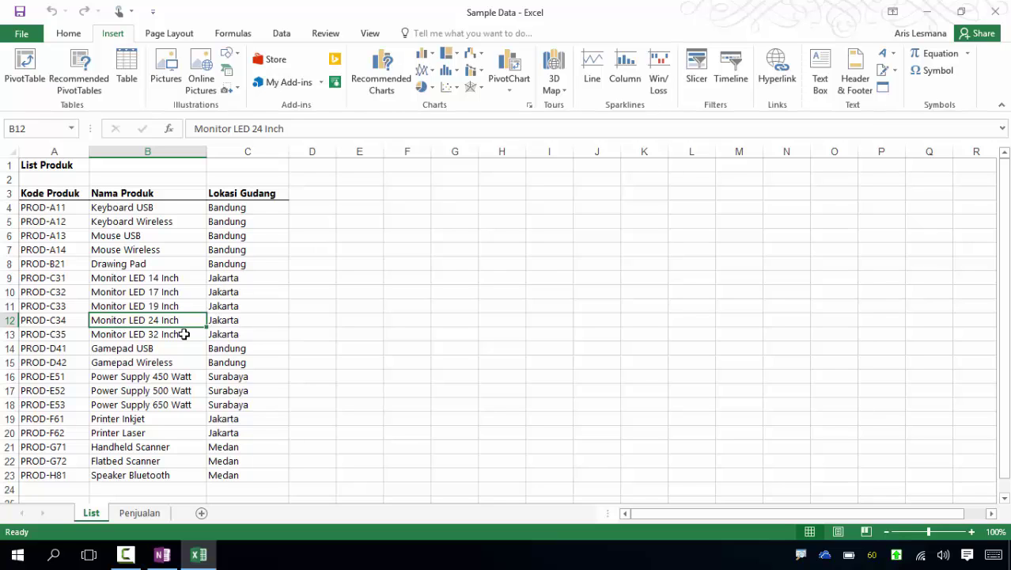
click(126, 80)
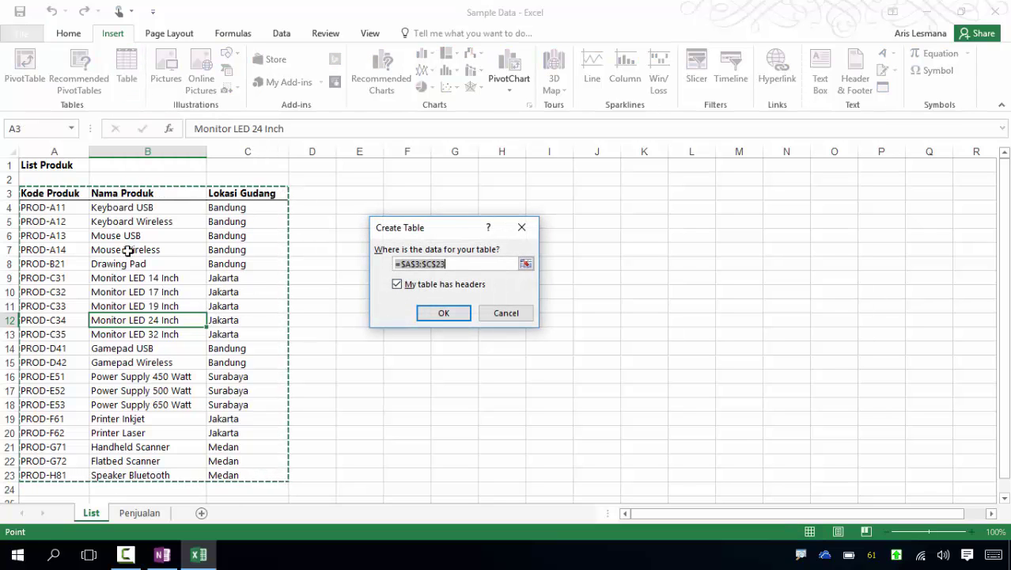
click(455, 316)
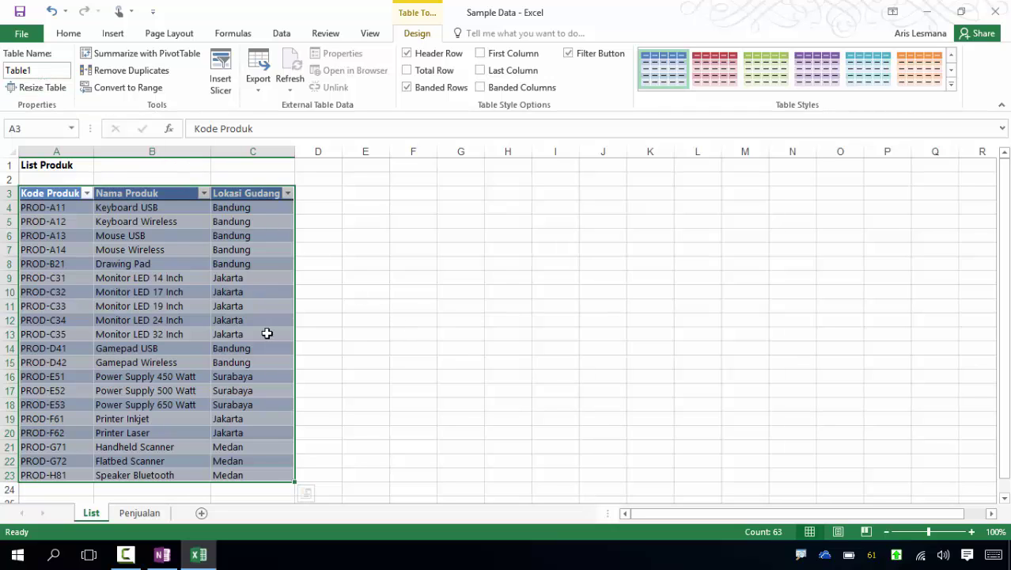
Step: Name the product table List
click(49, 72)
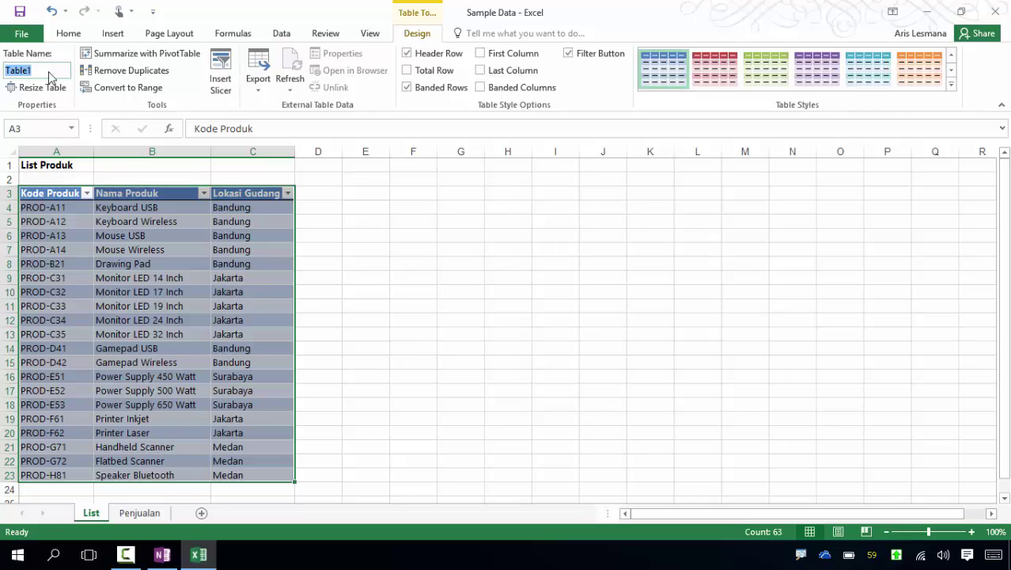
key(BackSpace)
text(List)
Step: Convert the sales data in A3:D94 on the Penjualan sheet into a table with headers
click(139, 513)
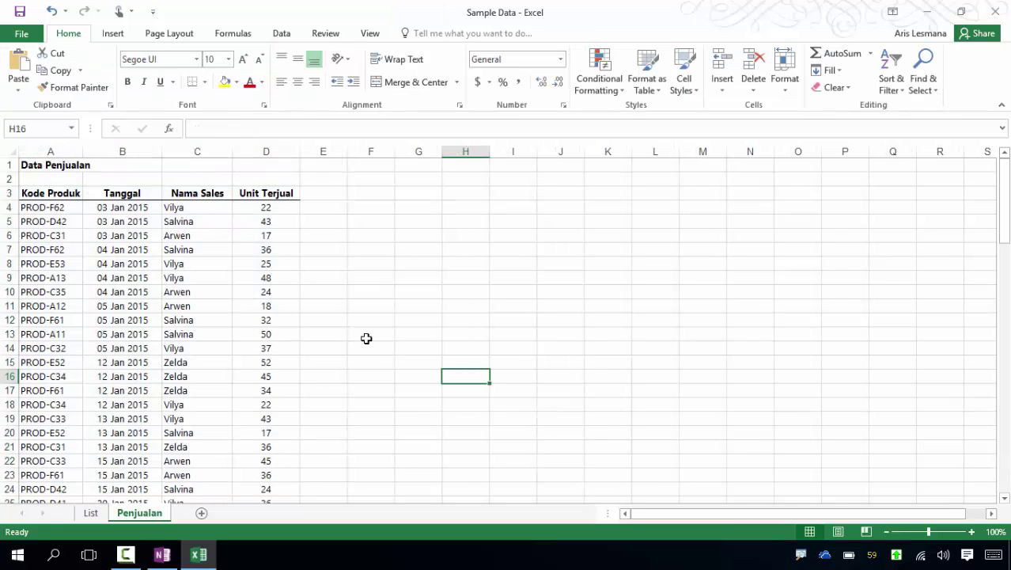
click(125, 321)
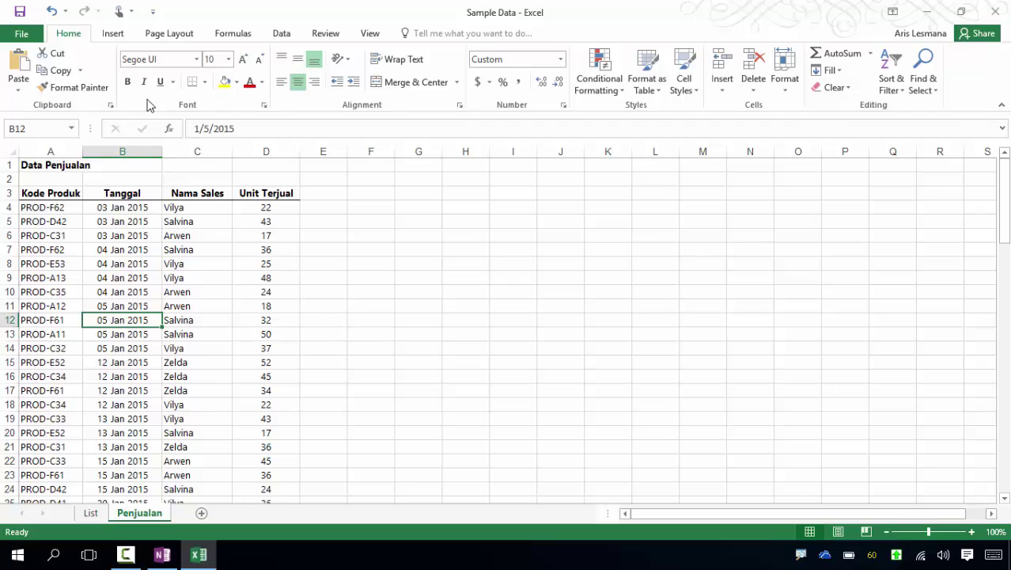
click(113, 35)
click(125, 65)
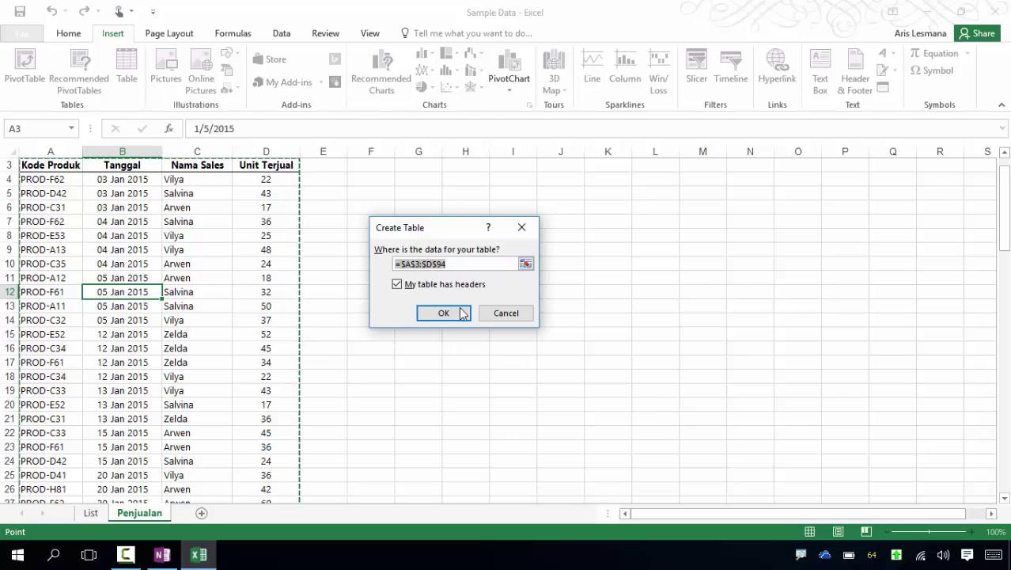
click(444, 314)
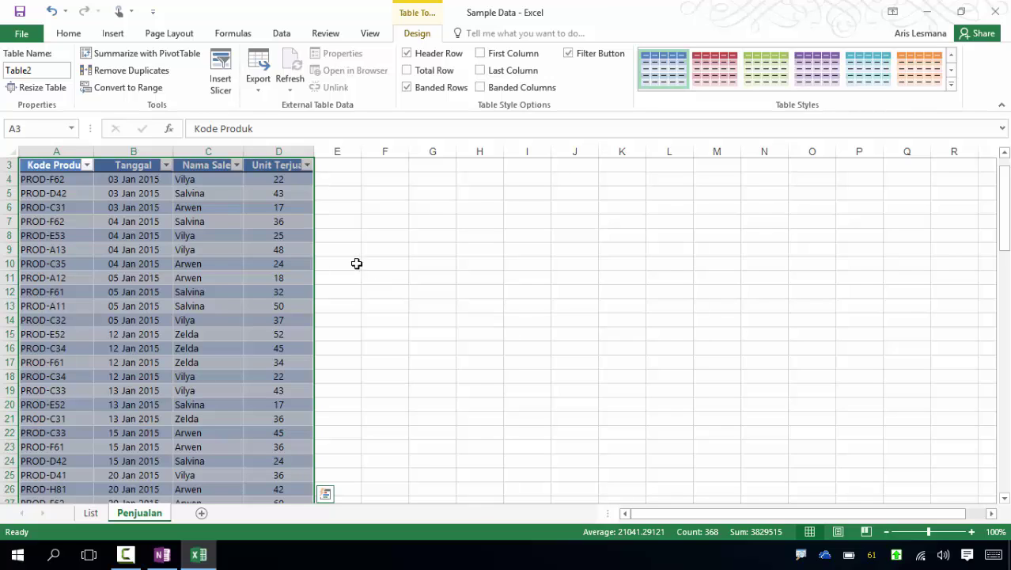
Step: Name the sales table Penjualan and deselect it
click(56, 72)
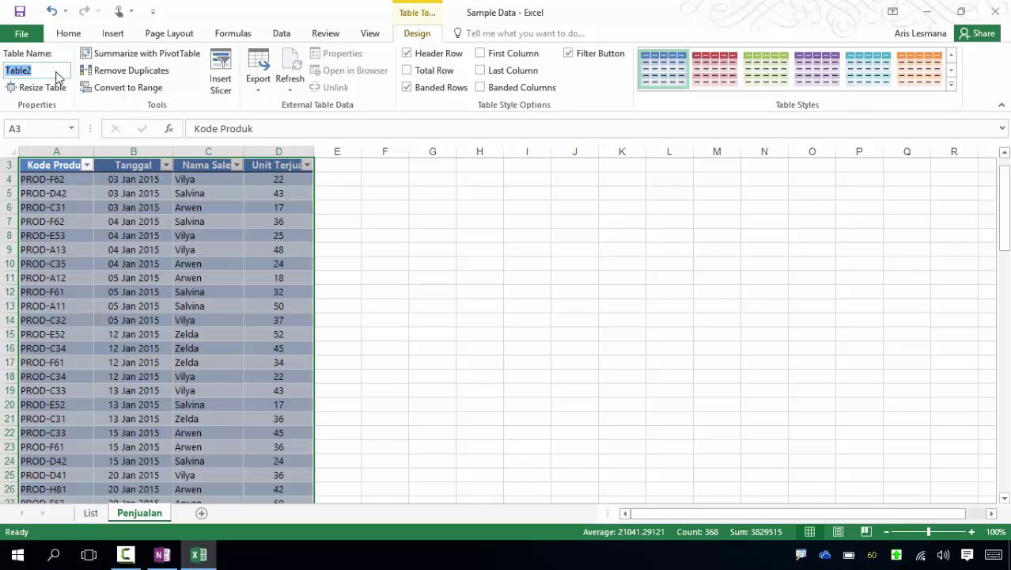
key(BackSpace)
text(Penjualan)
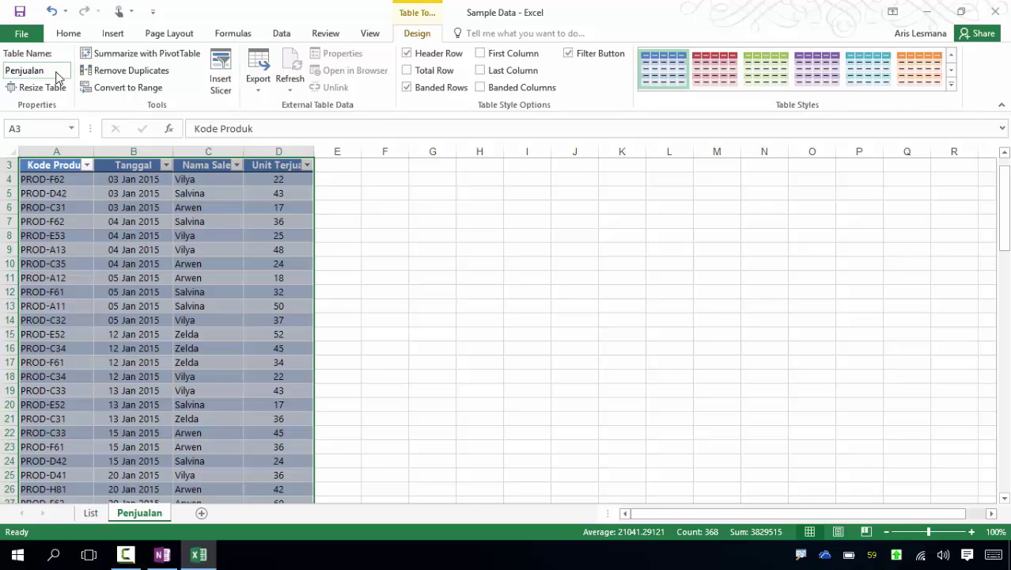
click(384, 270)
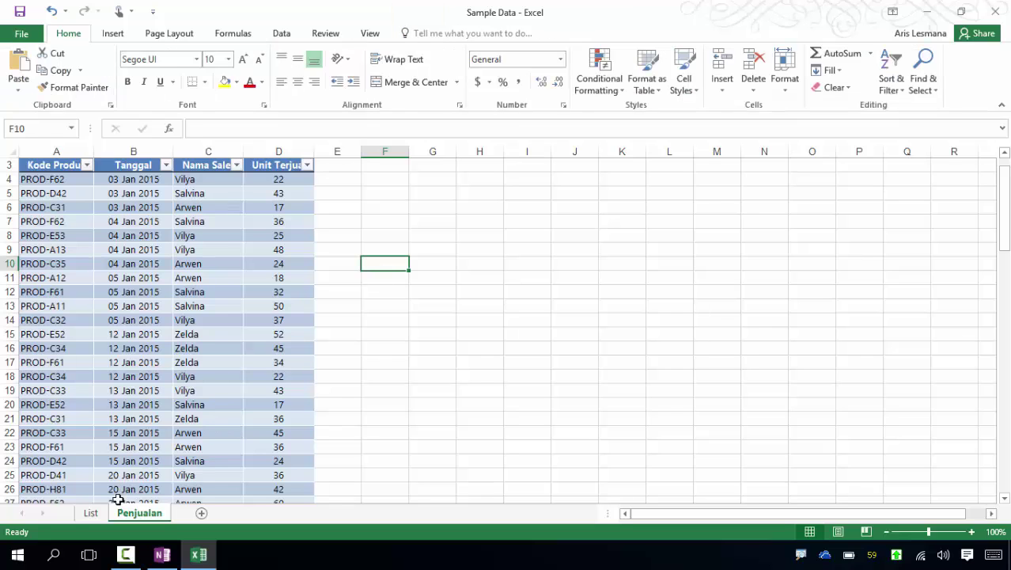
Step: Check the table names assigned to the product table and the sales table
click(91, 513)
click(164, 347)
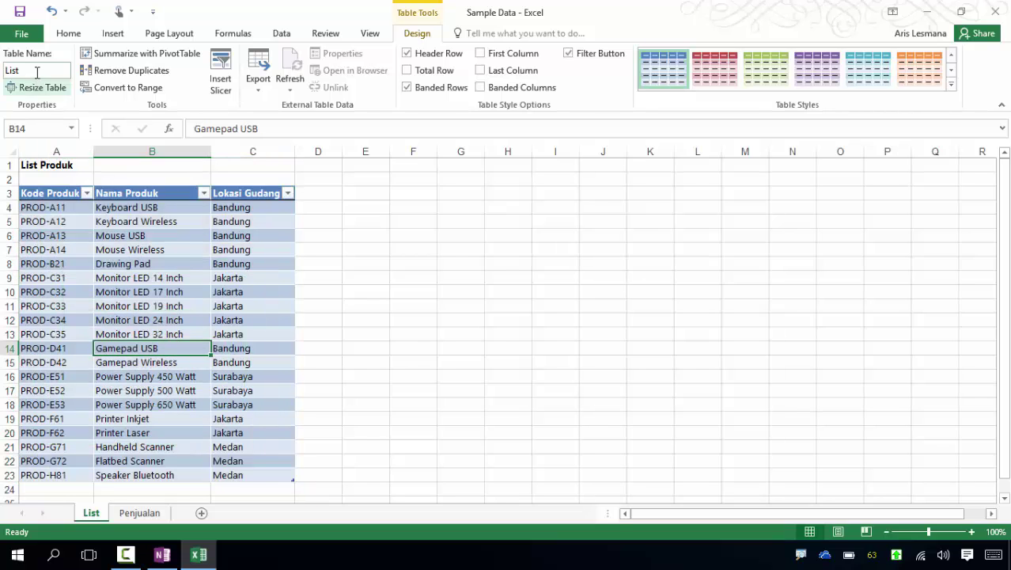
click(150, 515)
click(193, 294)
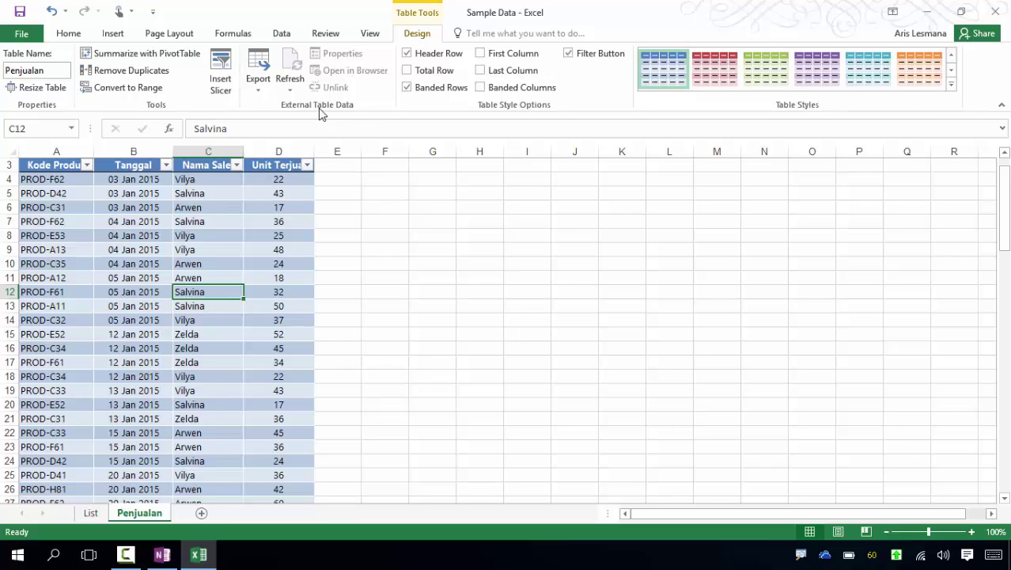
Step: Open the Workbook Connections dialog and move it clear of the sales table
click(284, 35)
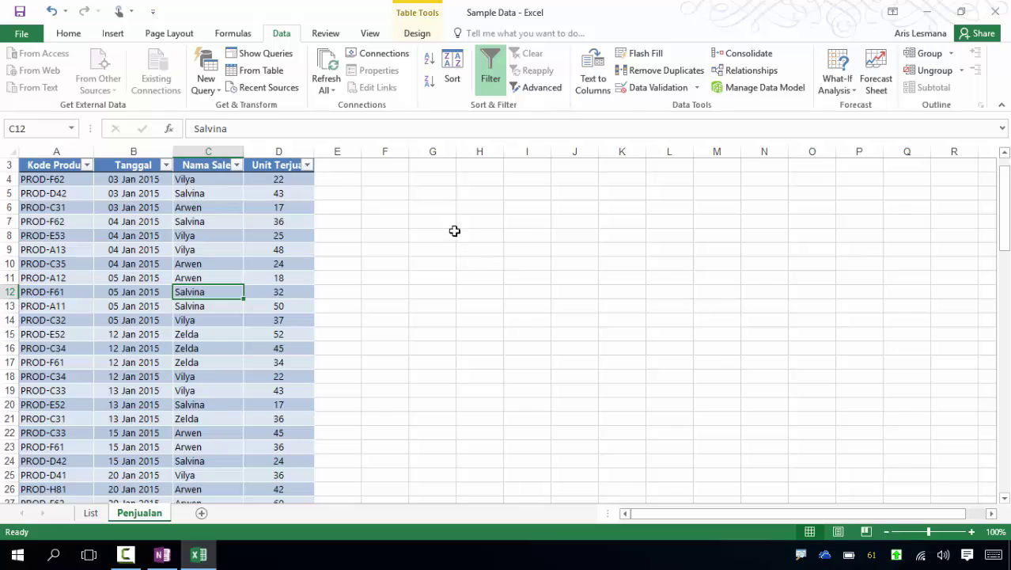
click(399, 56)
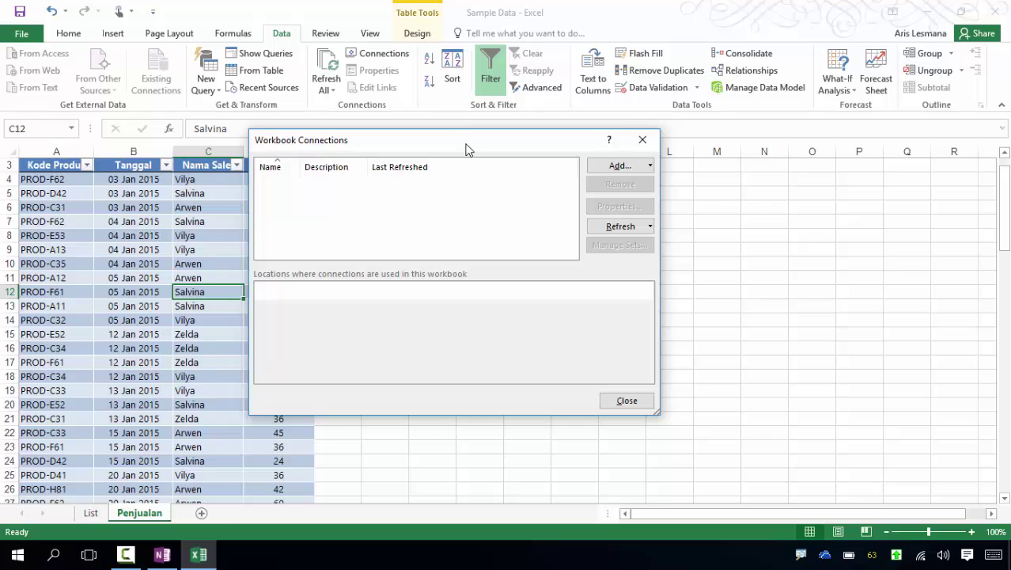
drag(468, 149, 557, 184)
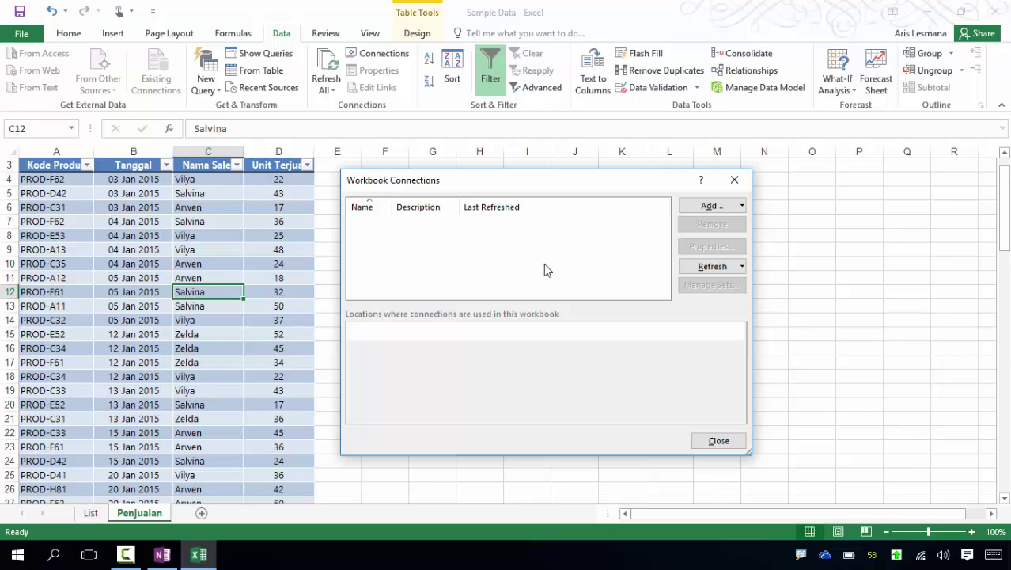
click(742, 206)
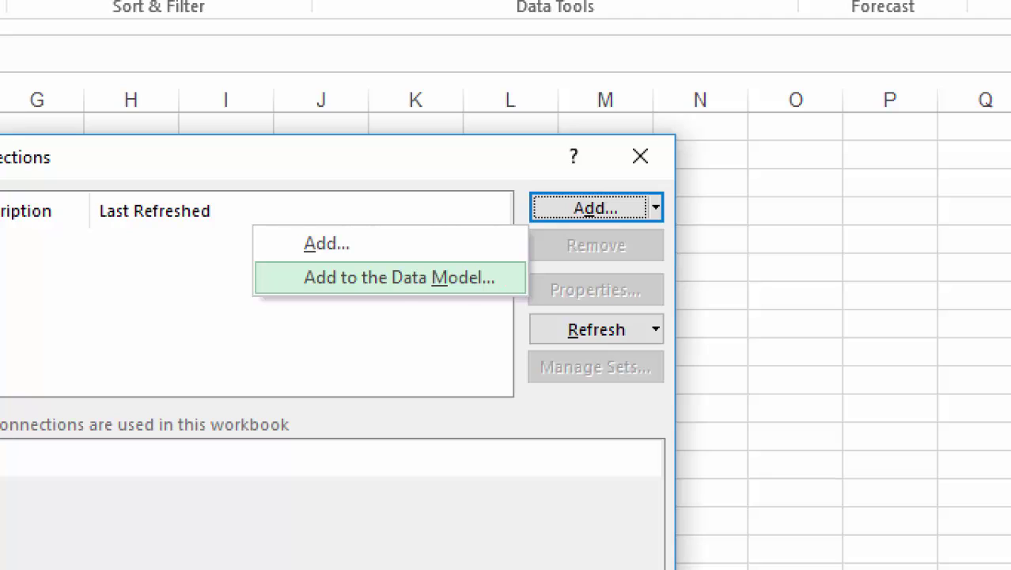
mouse_move(542, 250)
mouse_down()
mouse_move(246, 256)
mouse_move(391, 358)
mouse_move(573, 269)
mouse_move(523, 255)
mouse_up()
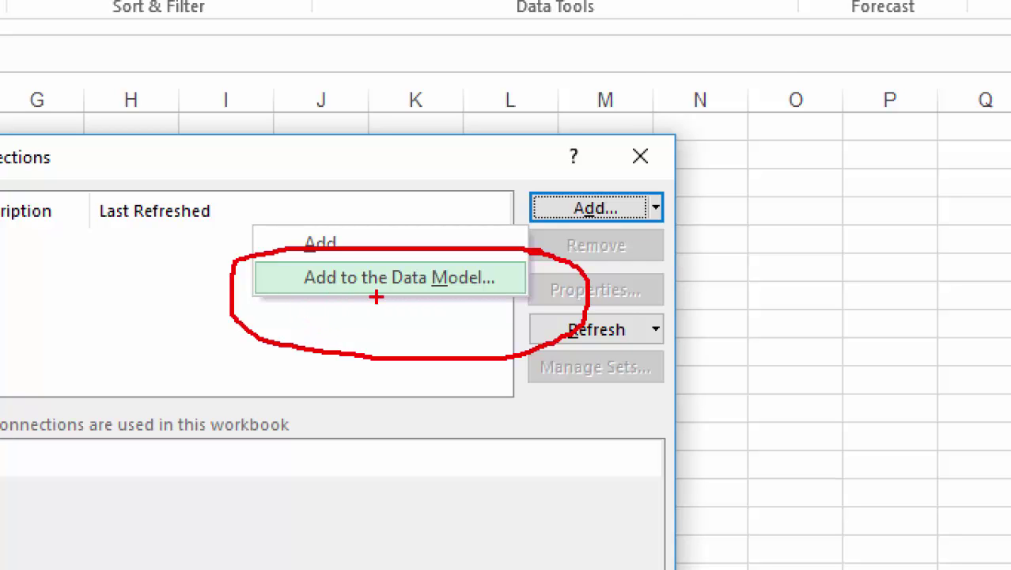
key(Escape)
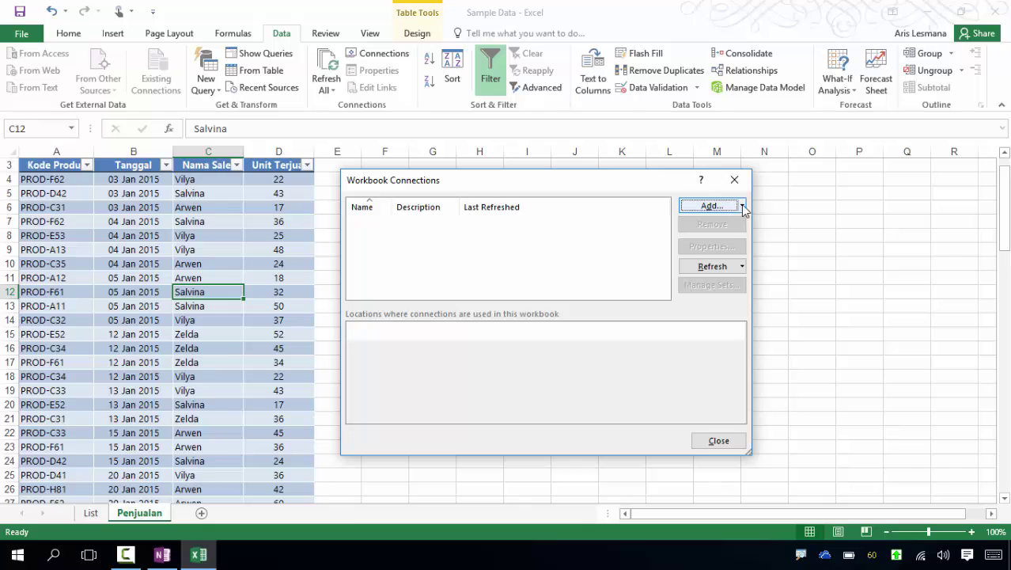
Step: Add the List table from this workbook to the Data Model through the workbook connections
click(742, 206)
click(623, 241)
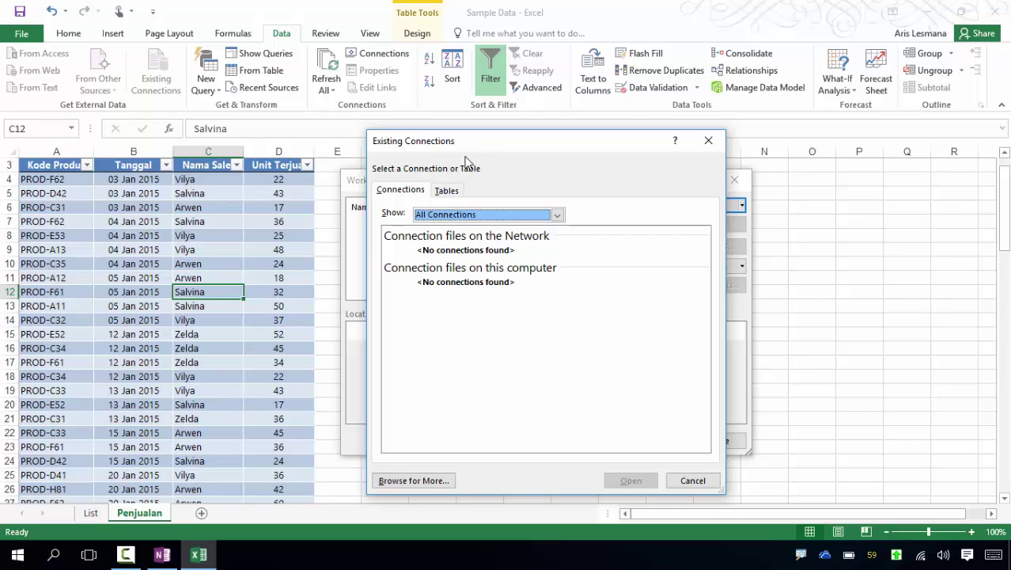
click(454, 194)
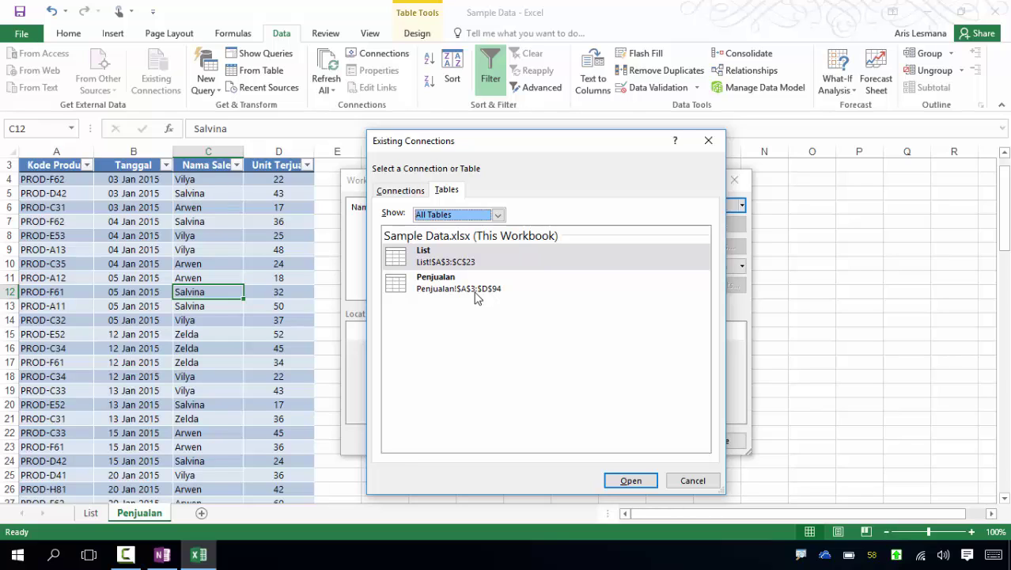
click(505, 257)
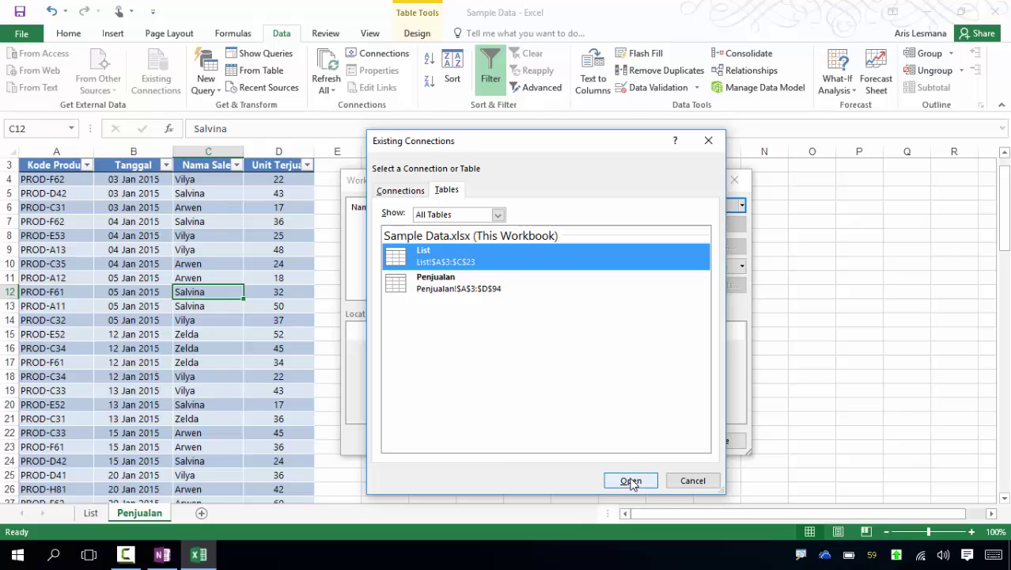
click(631, 480)
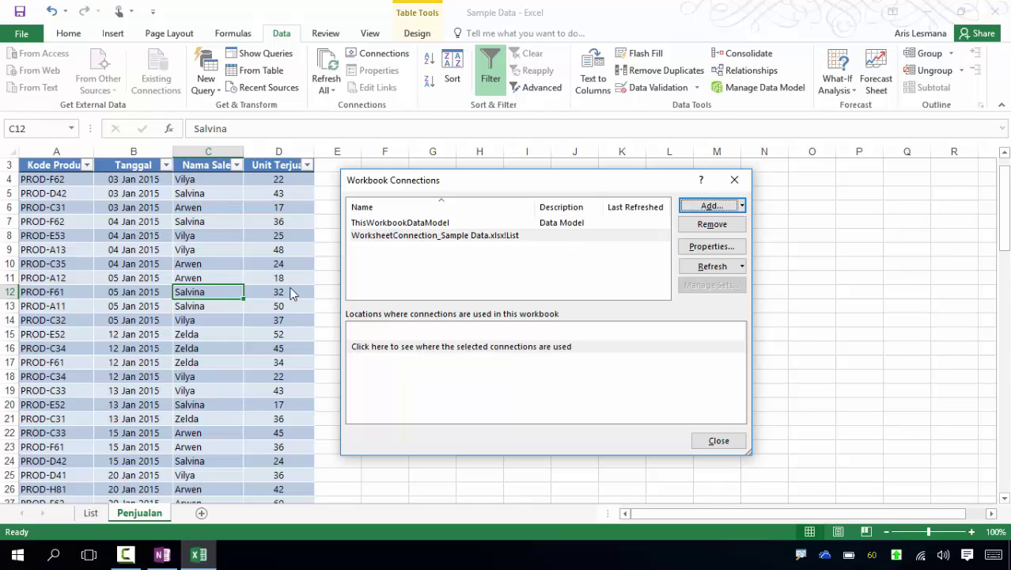
Step: Add the Penjualan table to the Data Model as well and close the Workbook Connections dialog
click(742, 206)
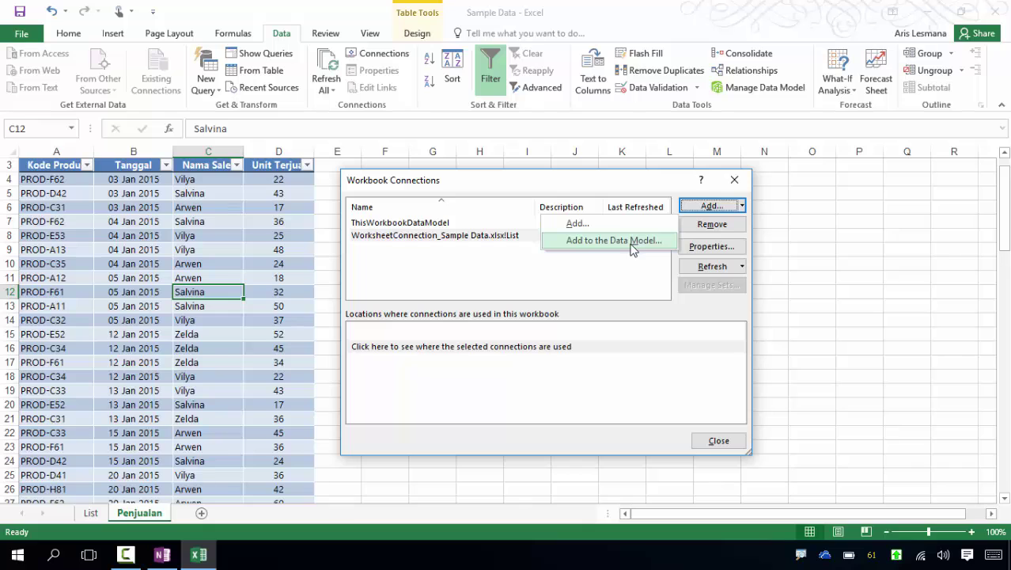
click(614, 241)
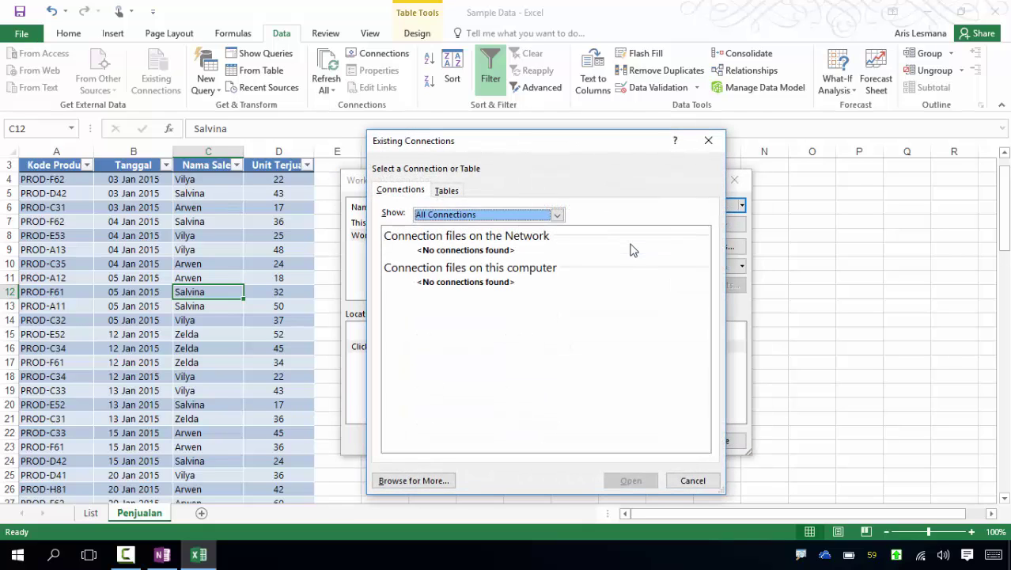
click(447, 193)
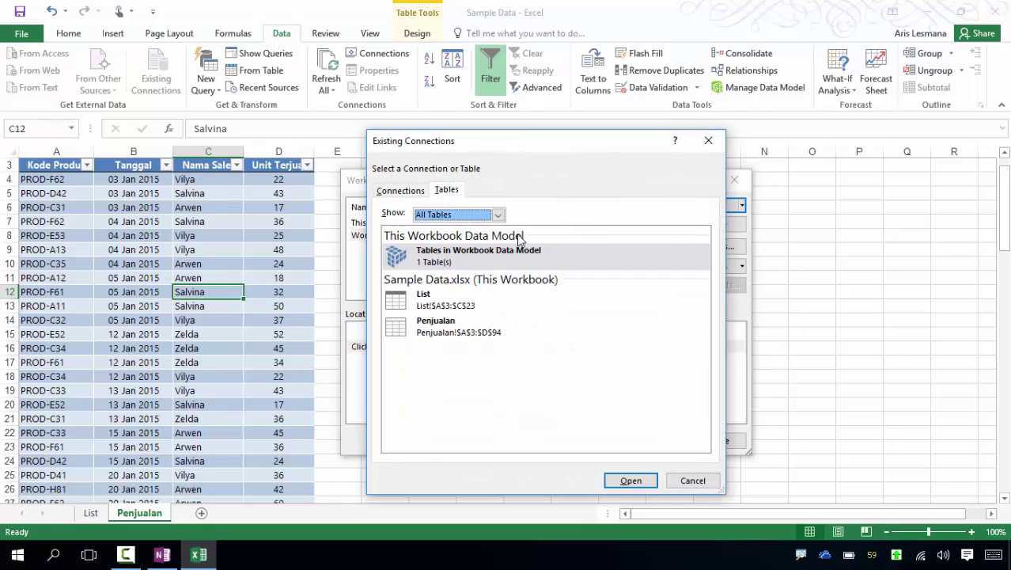
click(459, 329)
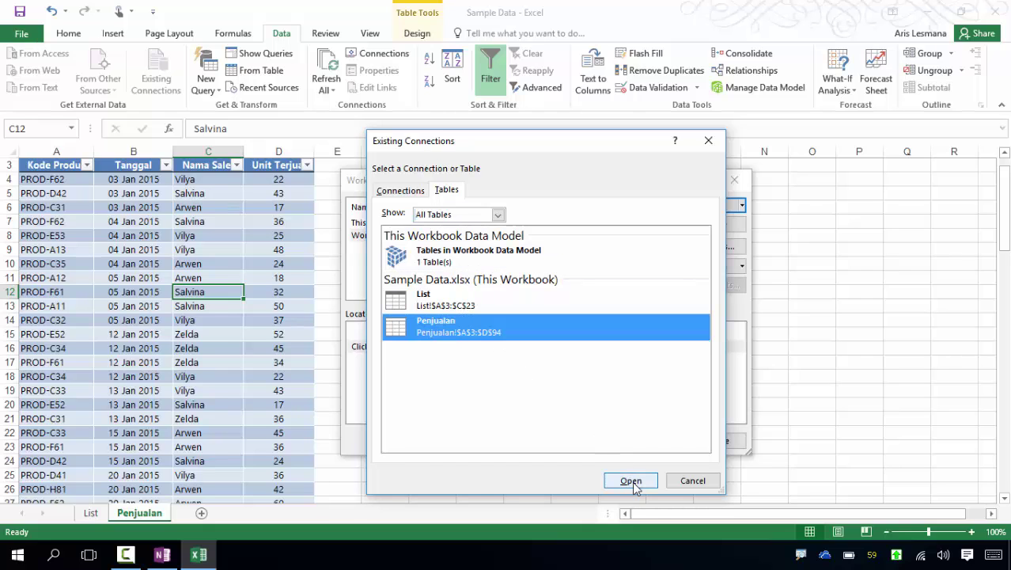
click(631, 482)
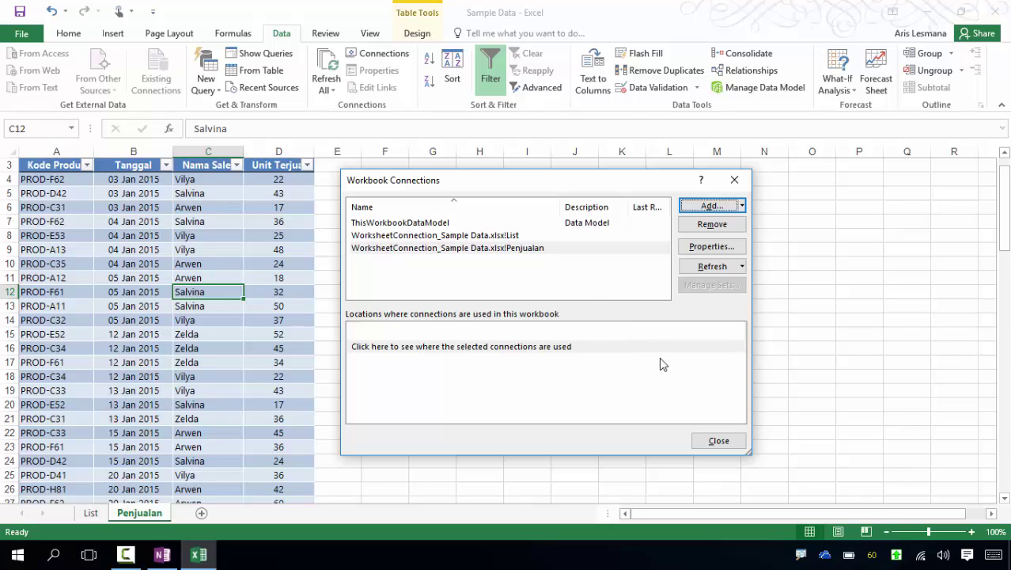
click(719, 442)
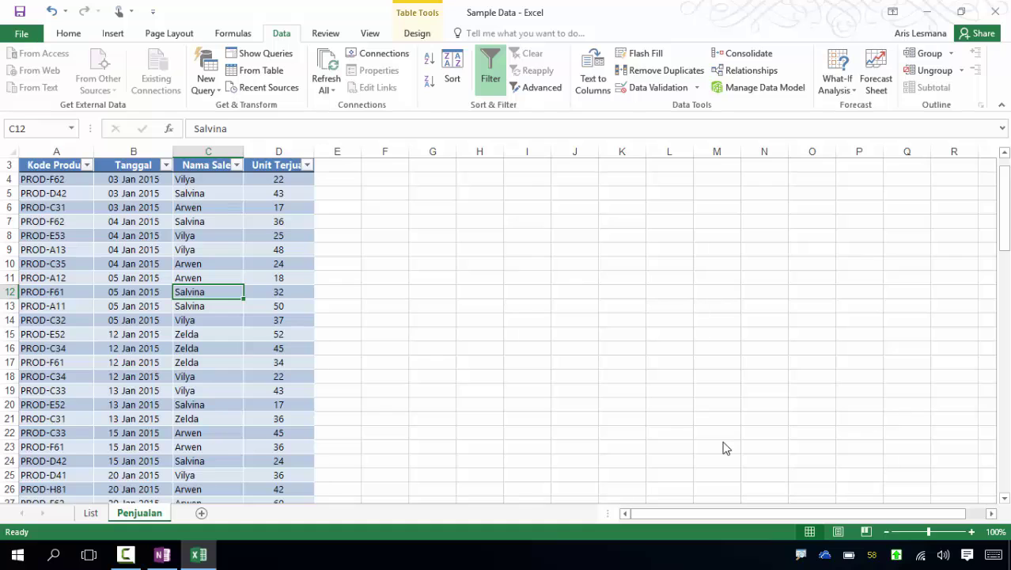
Step: Compare the Kode Produk columns of the product table on the List sheet and the sales table on the Penjualan sheet
click(91, 514)
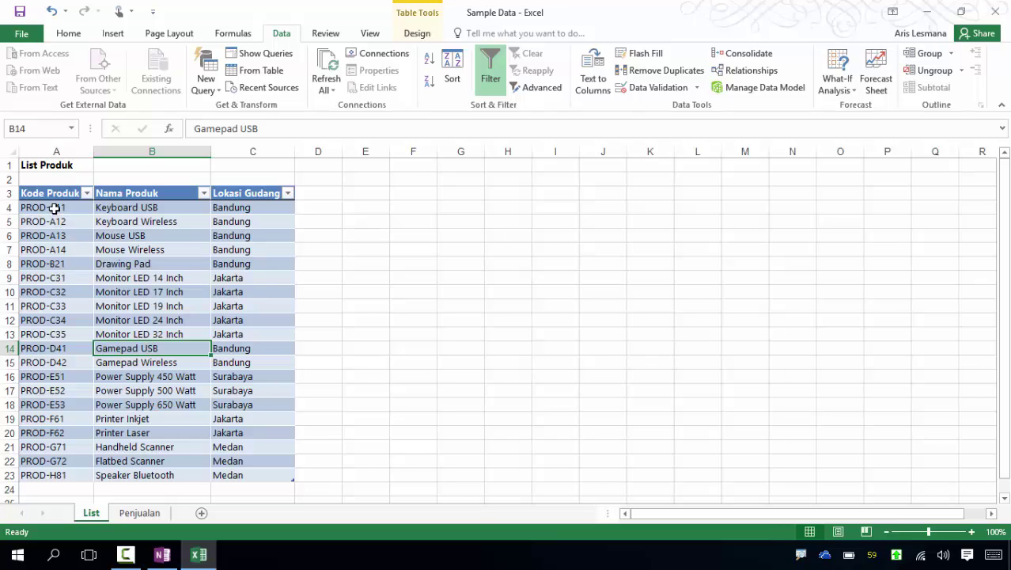
drag(54, 208, 56, 362)
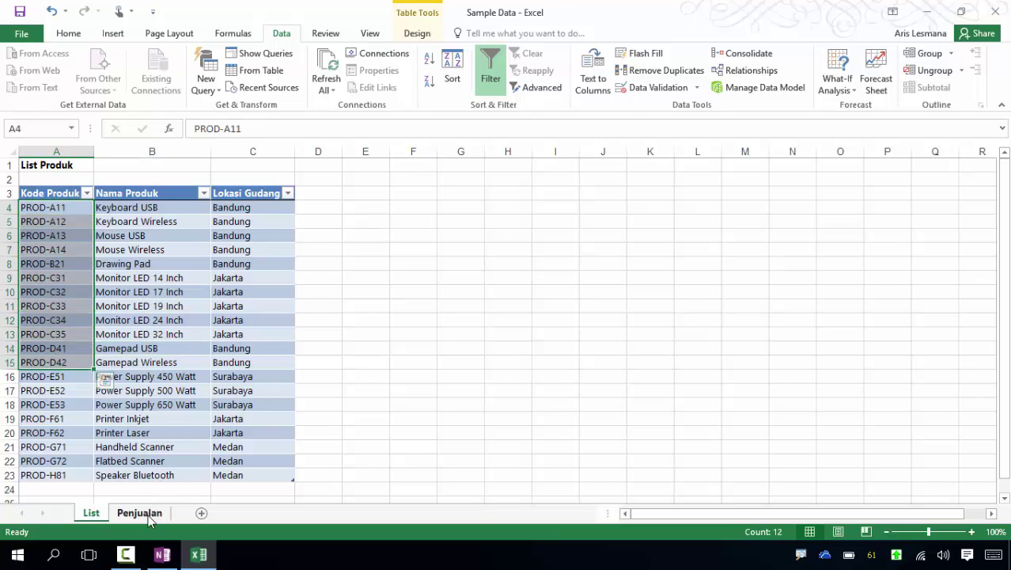
click(148, 513)
drag(56, 180, 66, 353)
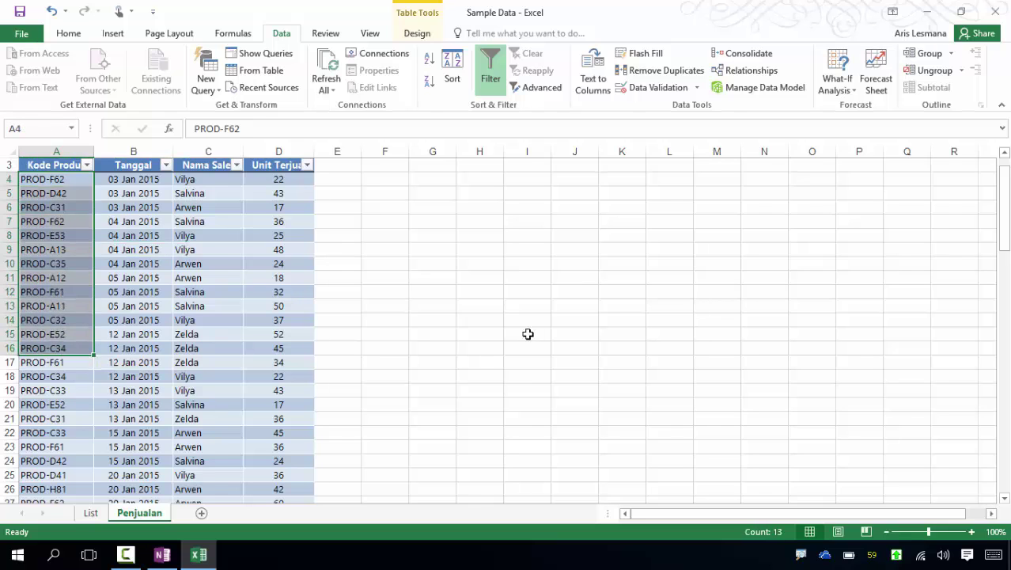
scroll(423, 363, up, 1)
scroll(423, 363, up, 1)
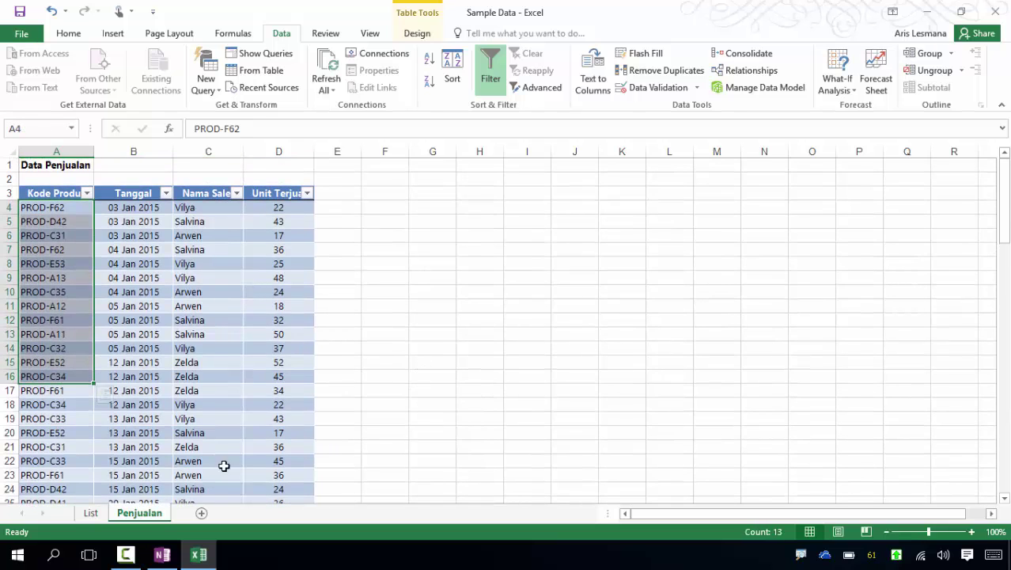
click(91, 513)
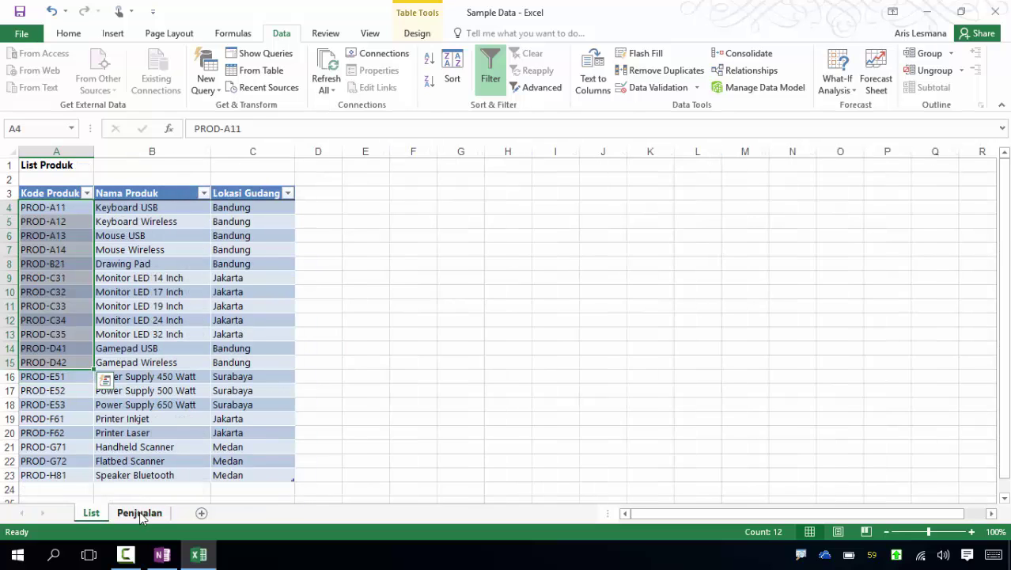
click(418, 367)
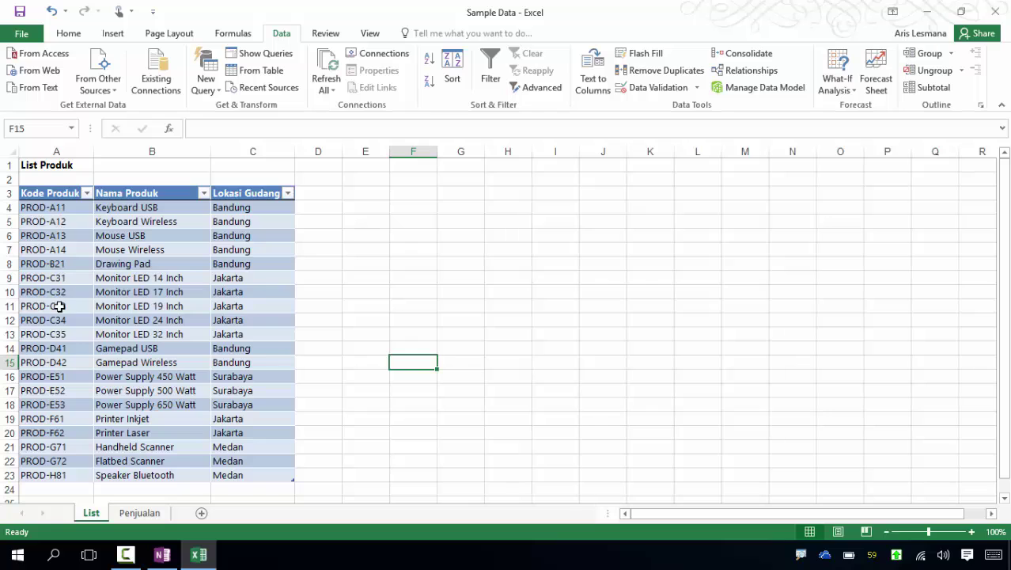
click(59, 208)
drag(59, 208, 56, 459)
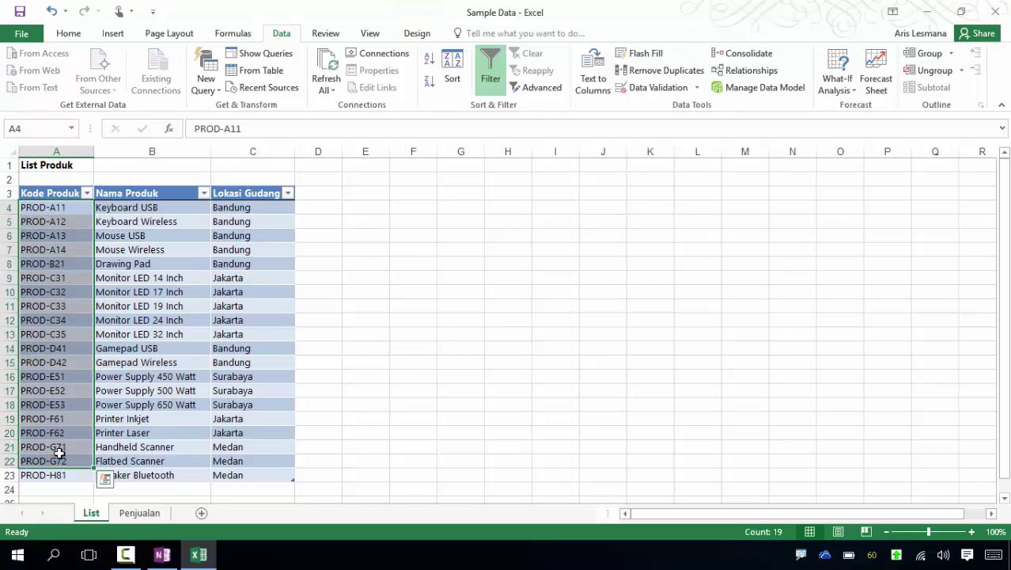
click(135, 375)
drag(57, 210, 57, 441)
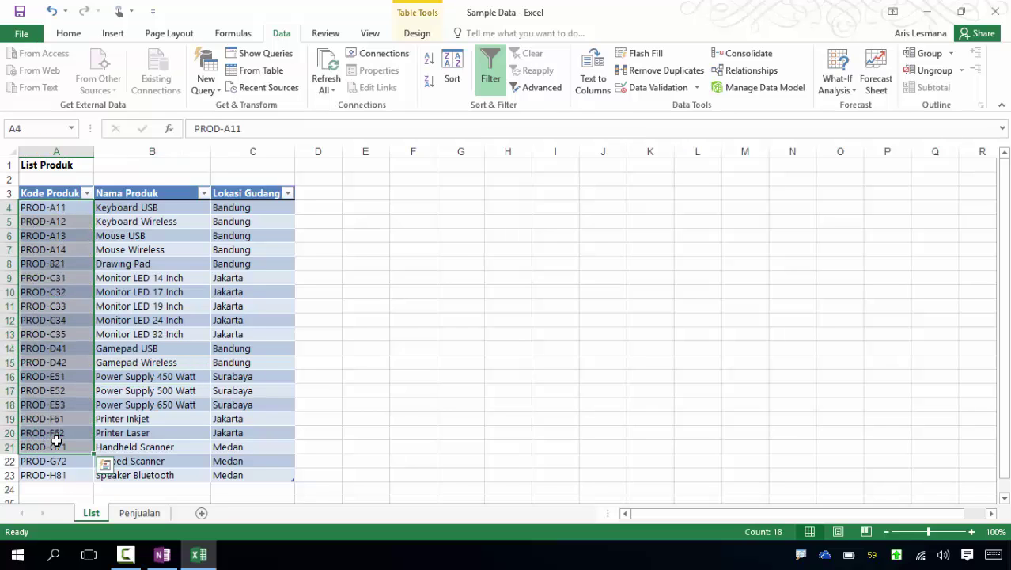
click(149, 514)
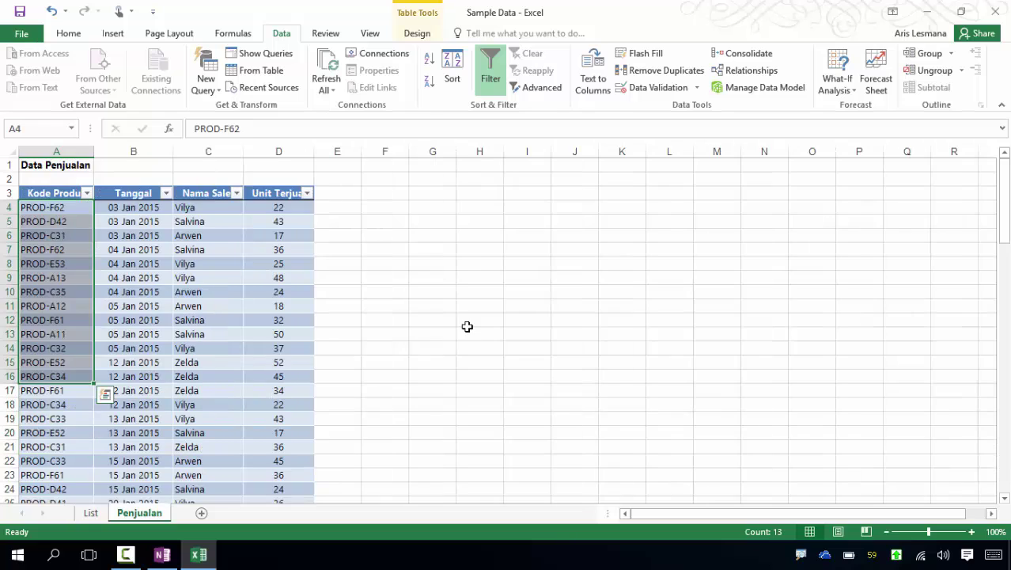
click(427, 321)
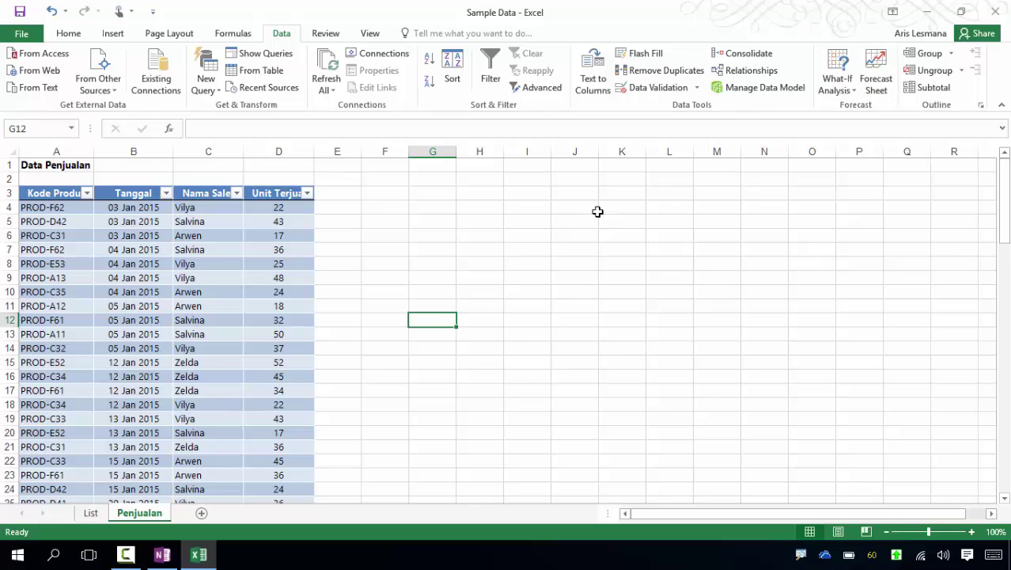
Step: Start a new table relationship with List as the related table and Kode Produk as its primary column
click(758, 73)
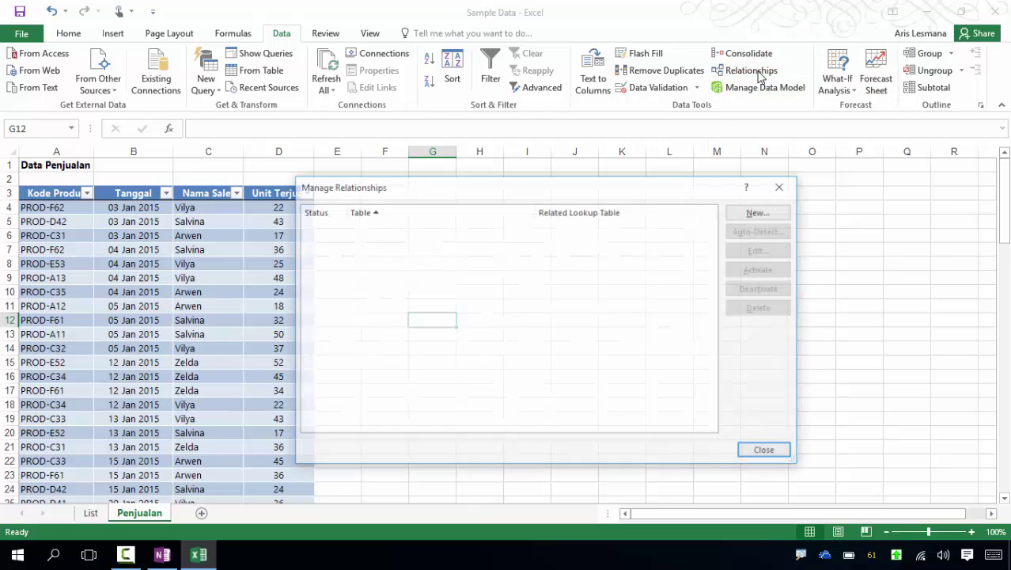
drag(541, 191, 582, 163)
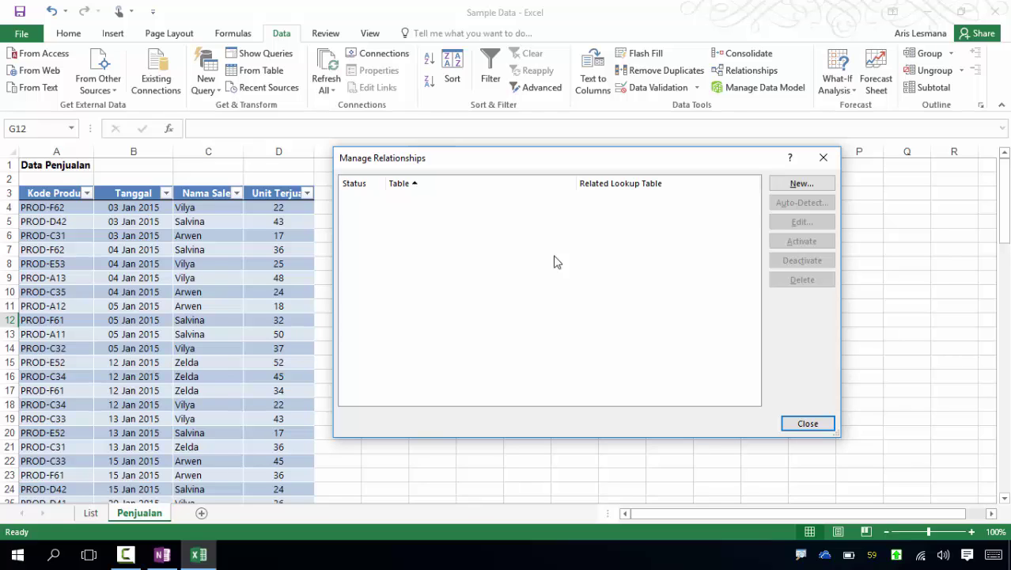
click(802, 184)
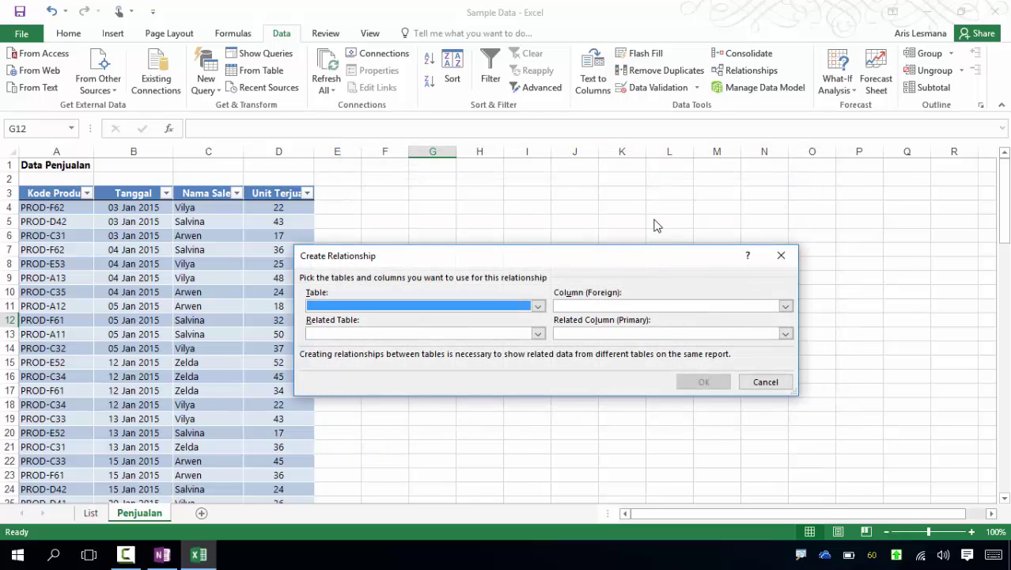
drag(587, 261, 632, 204)
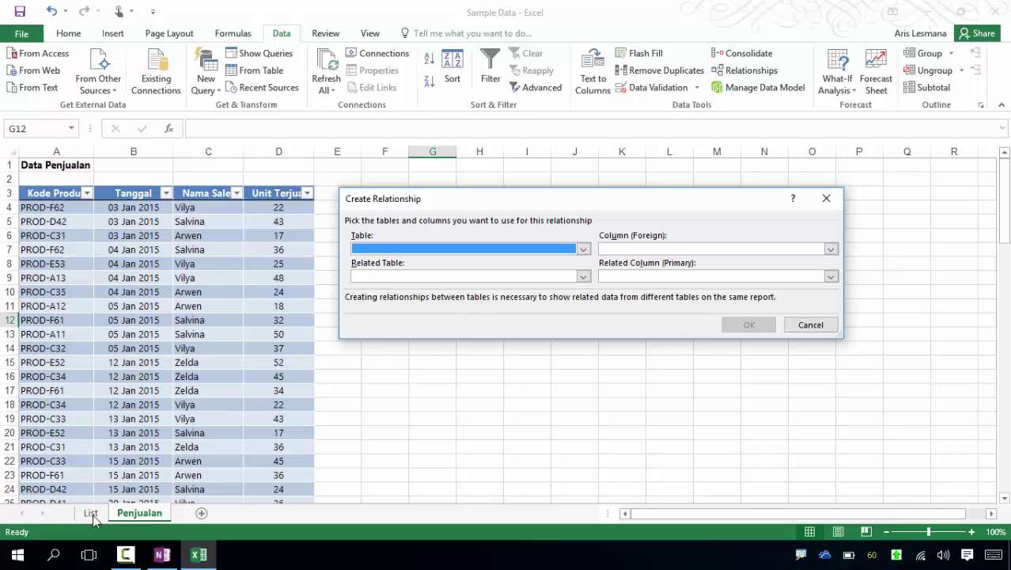
click(584, 278)
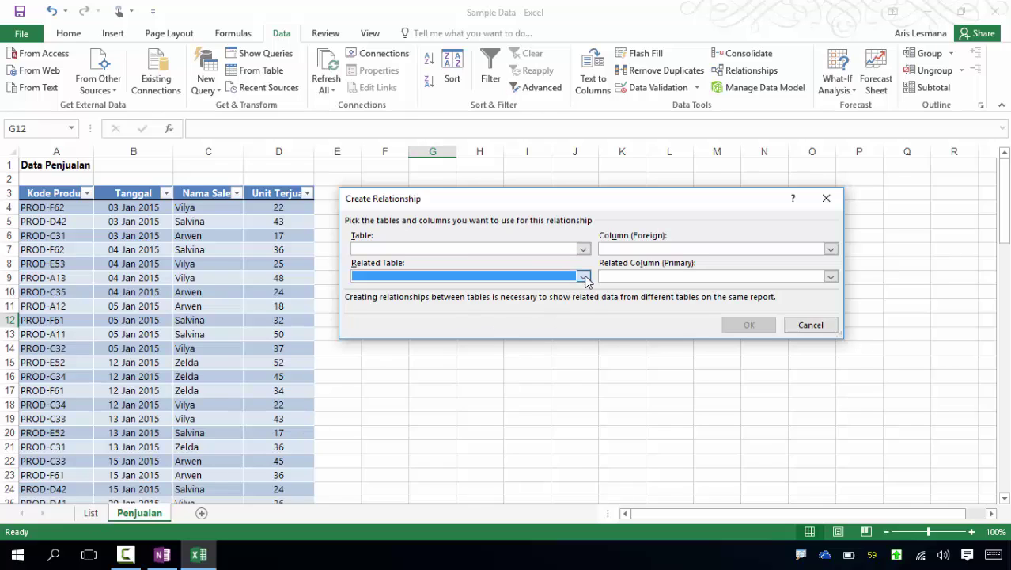
click(487, 296)
click(831, 277)
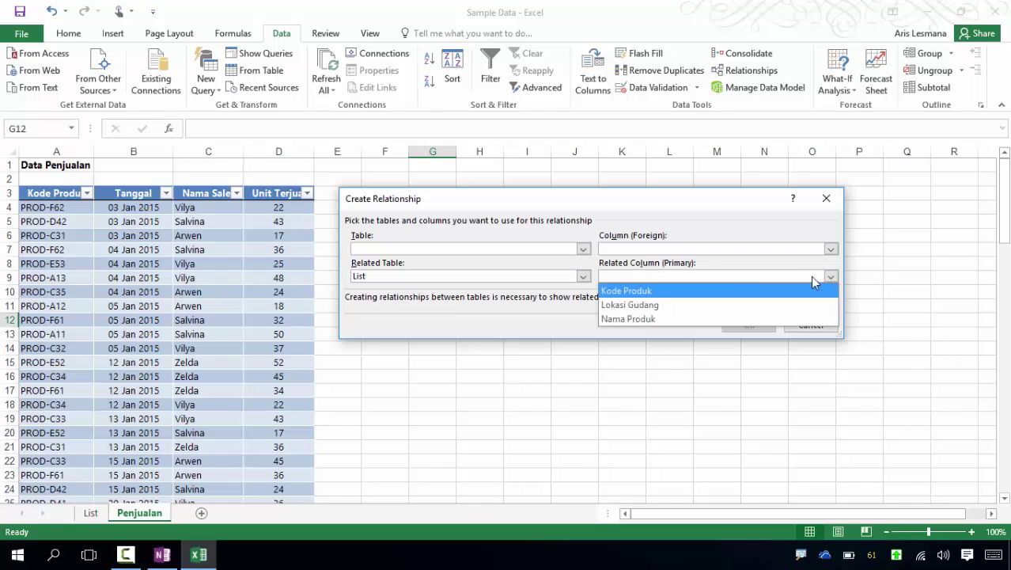
click(687, 293)
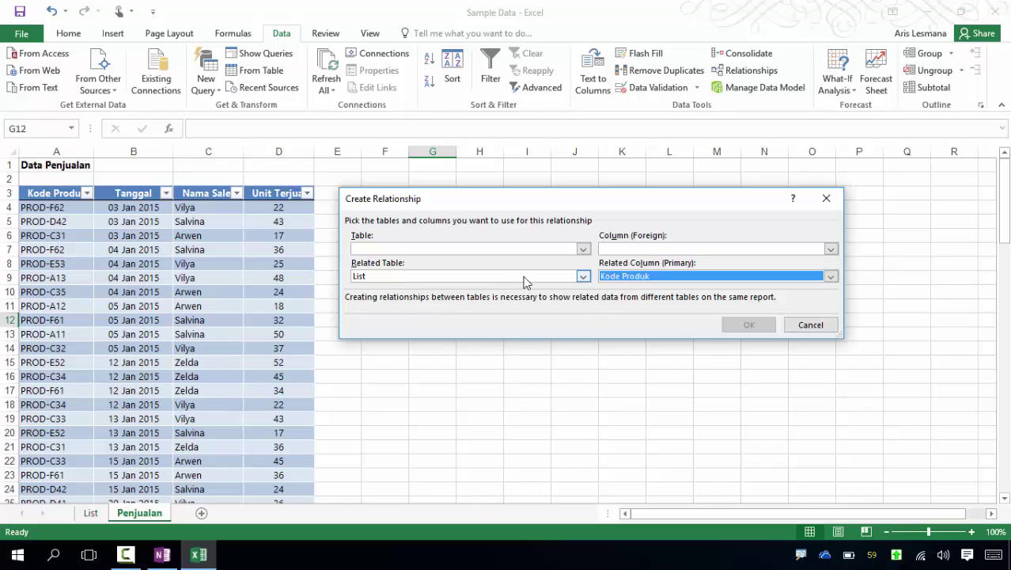
Step: Set Penjualan as the relationship's table with Kode Produk as foreign column, create the relationship and close Manage Relationships
click(583, 249)
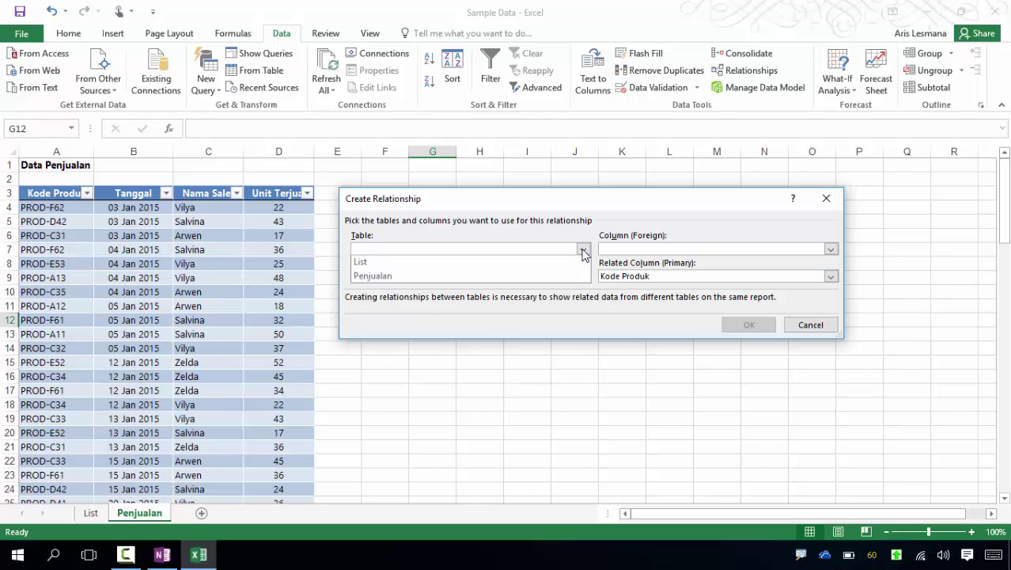
click(430, 277)
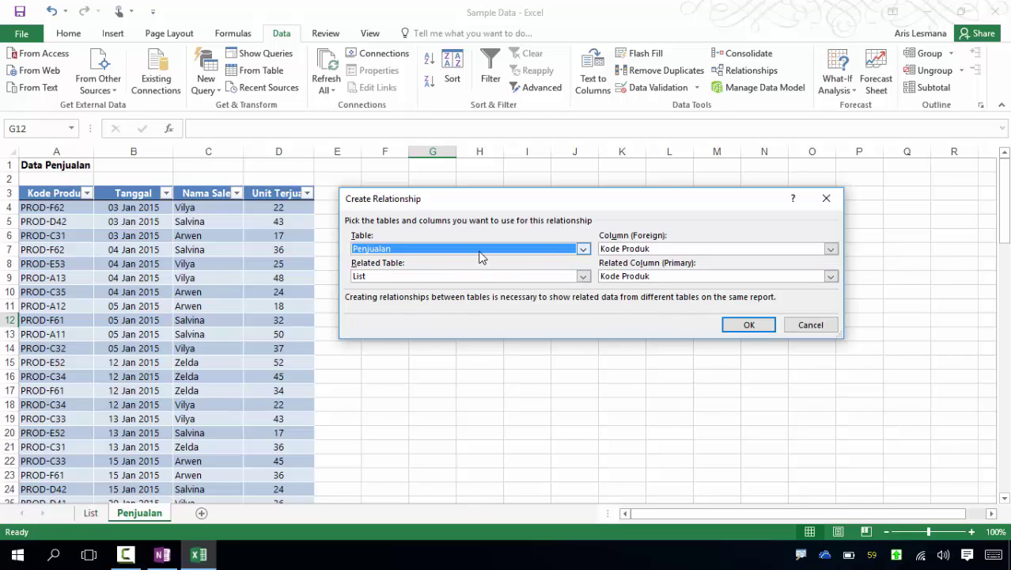
click(758, 330)
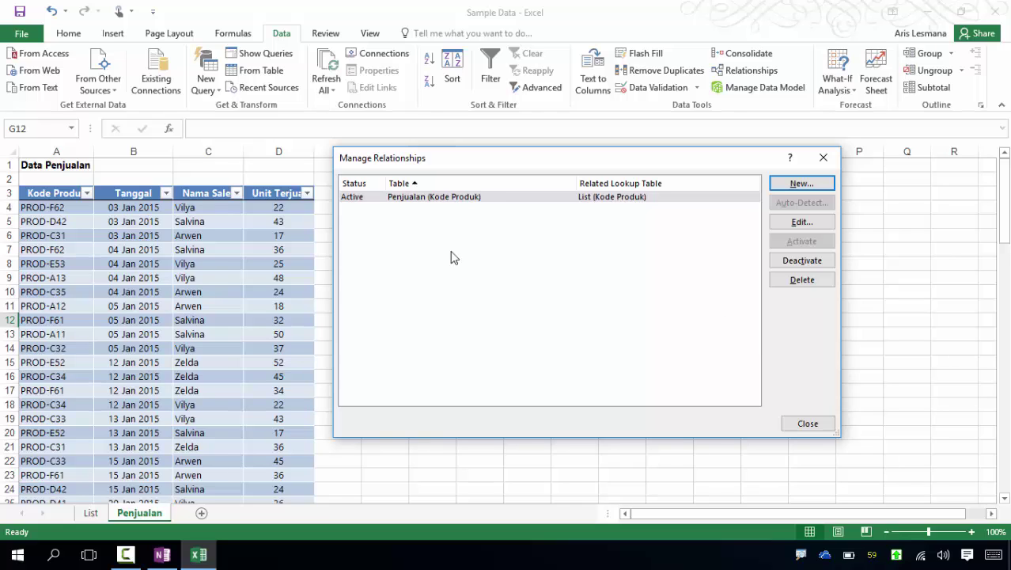
click(459, 200)
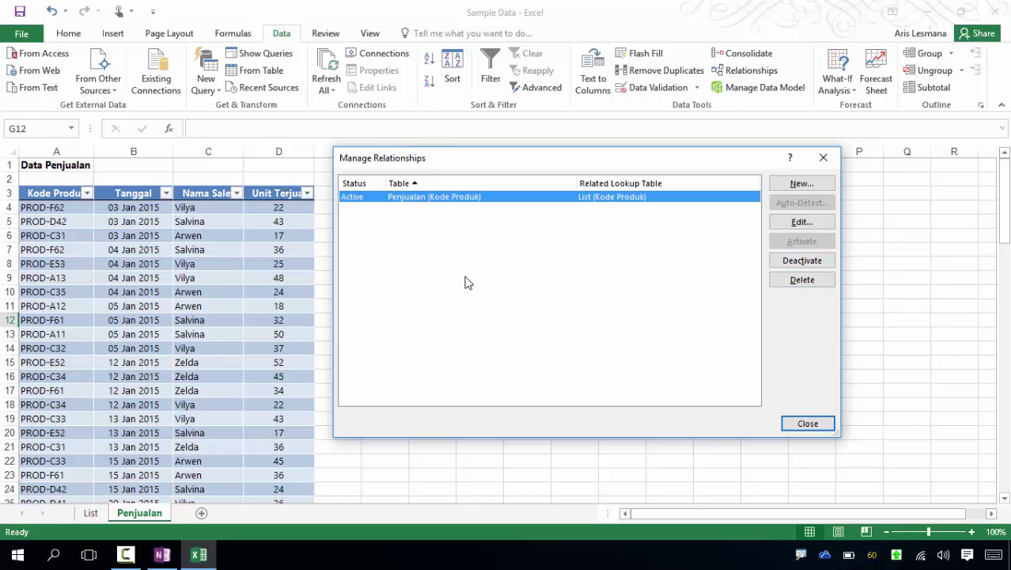
click(815, 425)
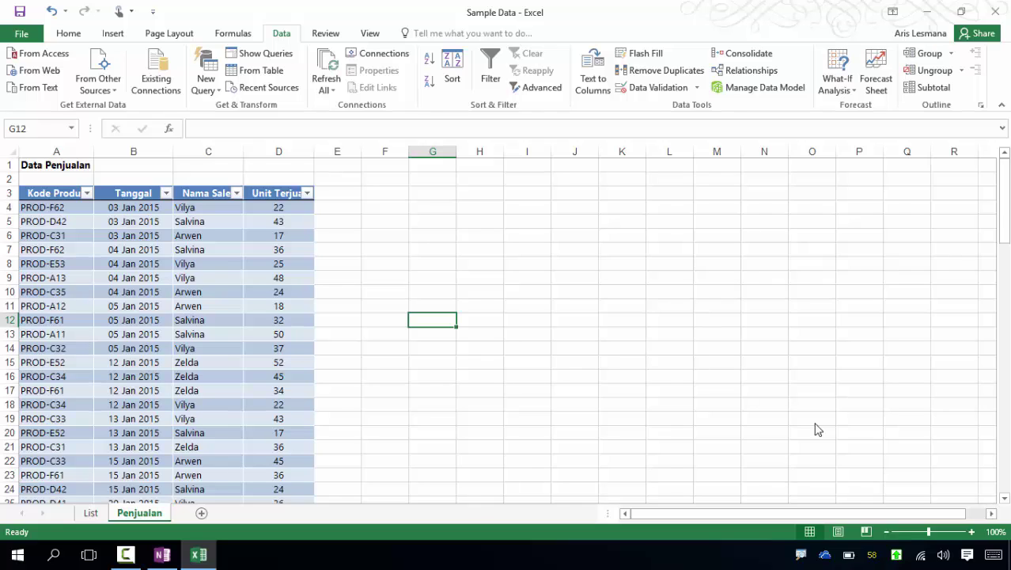
Step: Create a PivotTable on a new worksheet, using the Tables in Workbook Data Model connection as its external data source
click(285, 296)
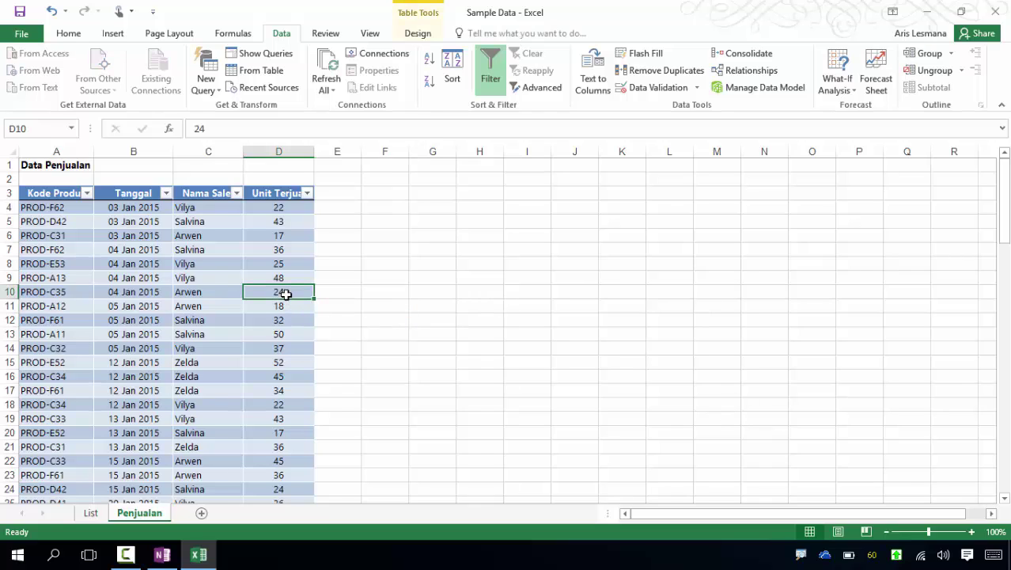
click(112, 33)
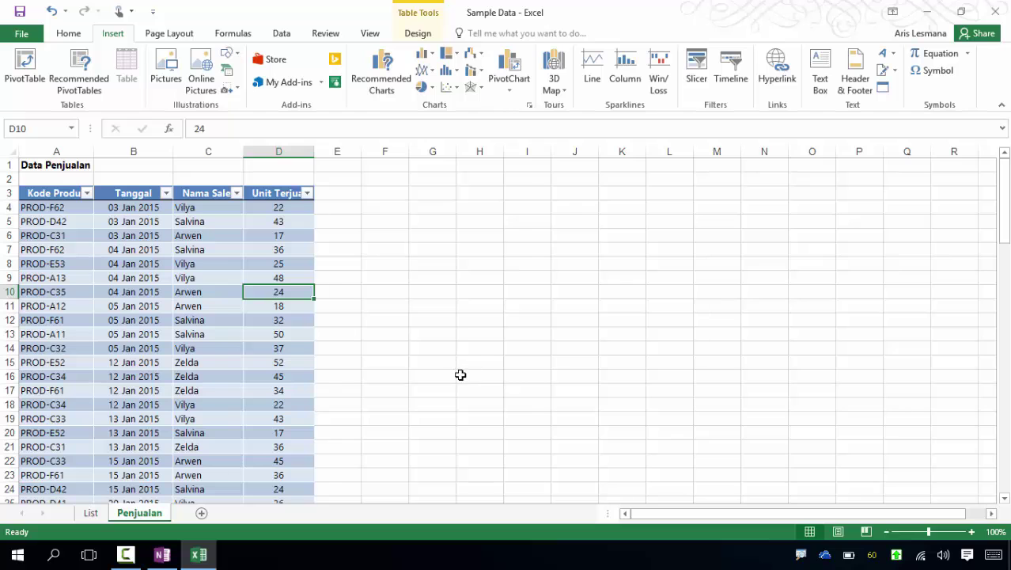
click(24, 79)
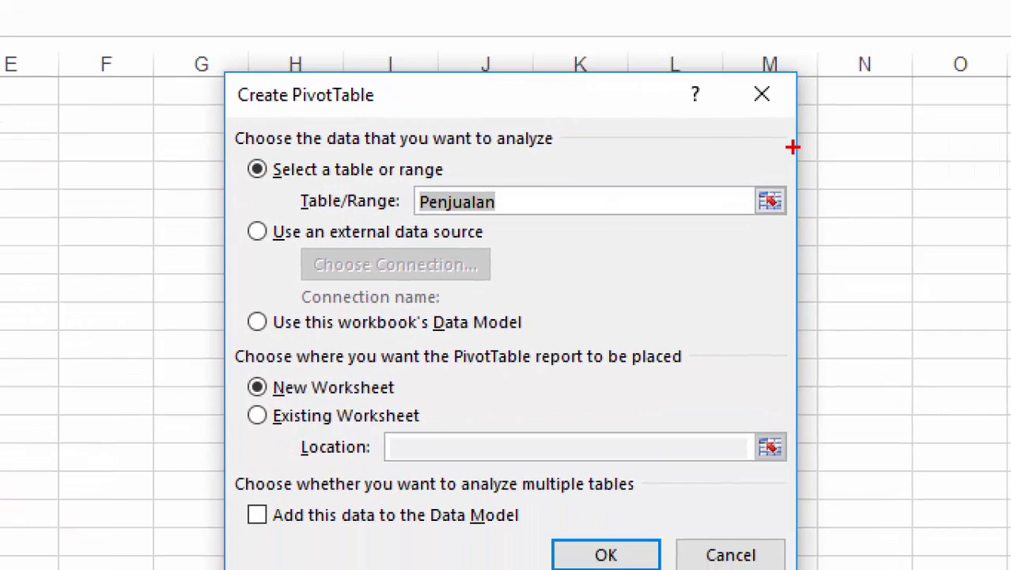
mouse_move(776, 147)
mouse_down()
mouse_move(393, 136)
mouse_move(210, 297)
mouse_move(631, 376)
mouse_move(791, 221)
mouse_move(760, 141)
mouse_up()
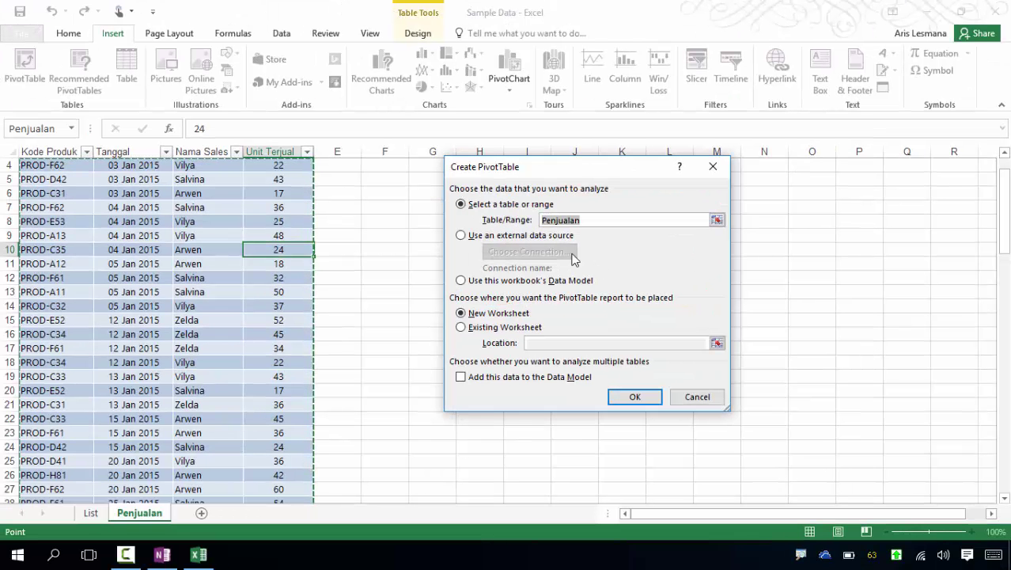
click(461, 236)
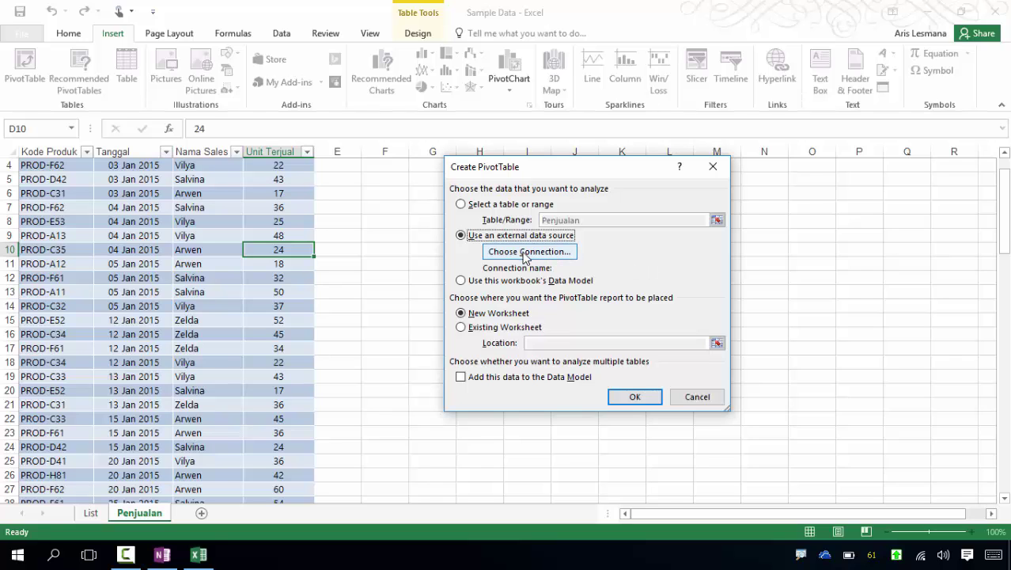
click(524, 252)
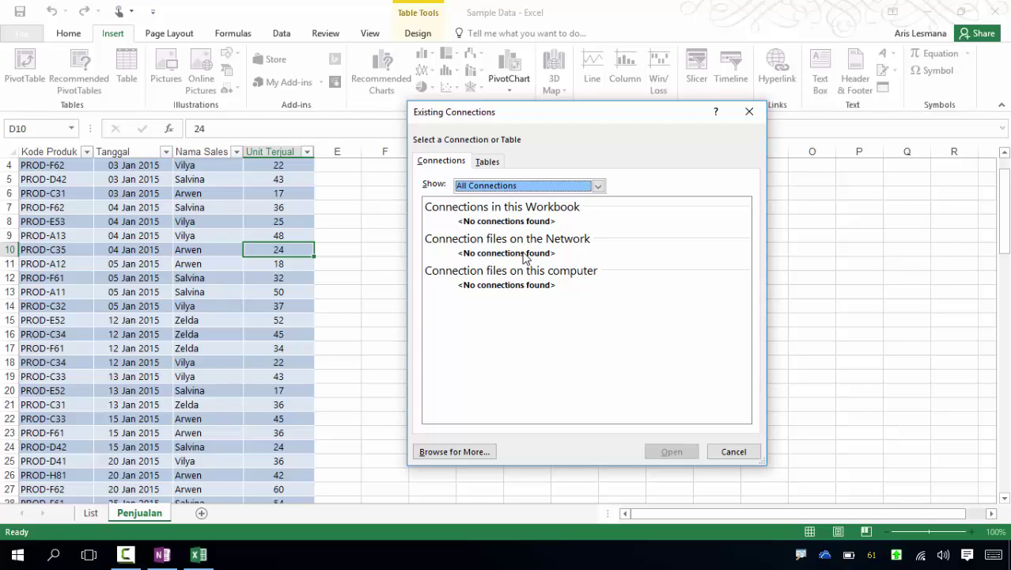
click(487, 162)
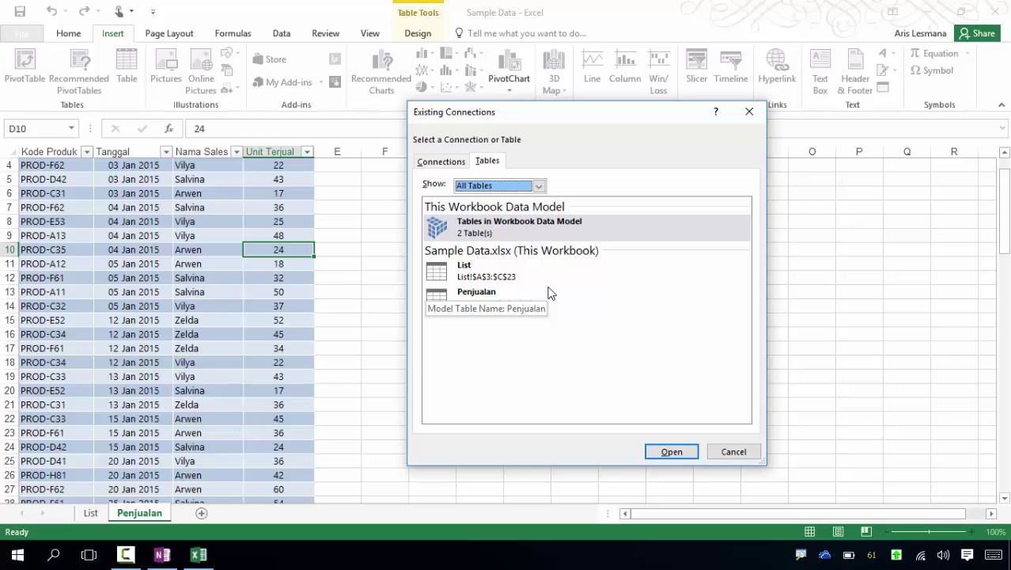
click(538, 231)
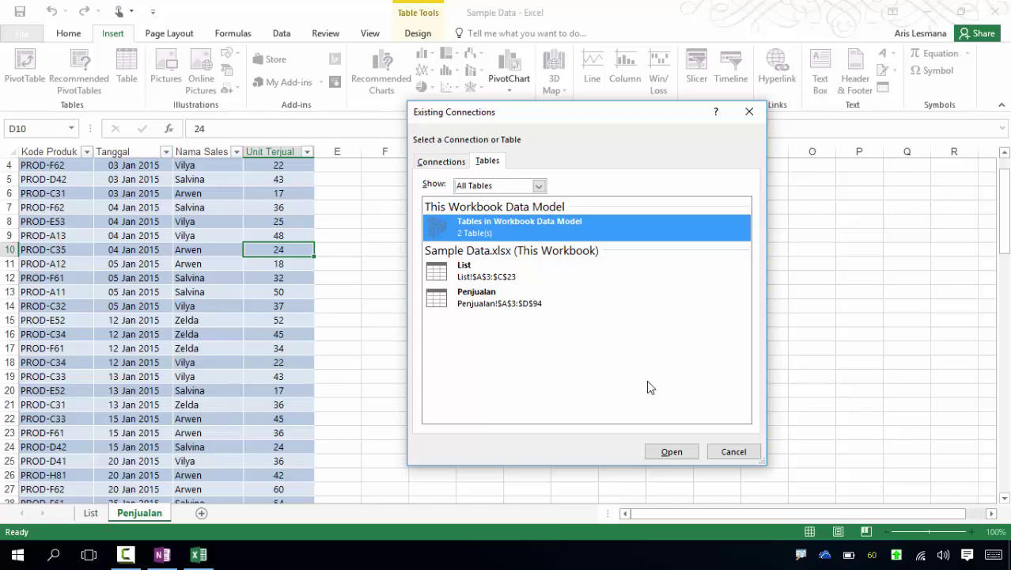
click(672, 452)
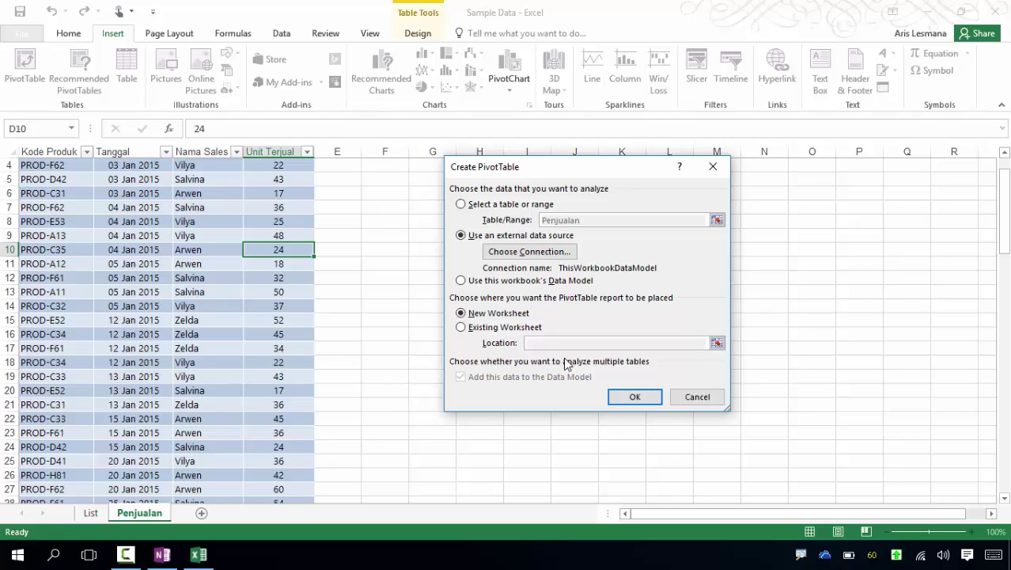
click(508, 315)
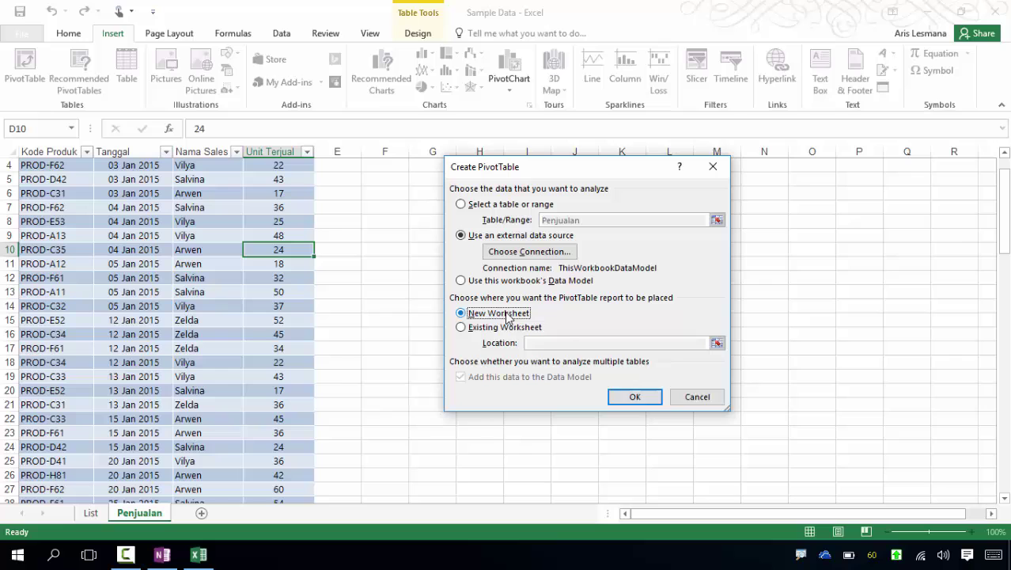
click(636, 397)
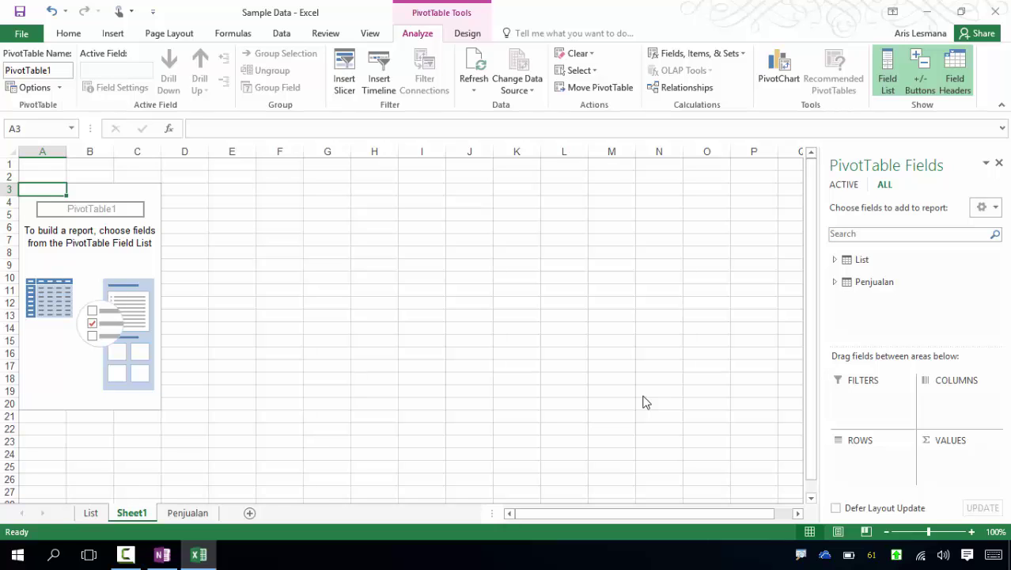
Step: Deselect the empty PivotTable and select it again to bring back its field list
click(612, 277)
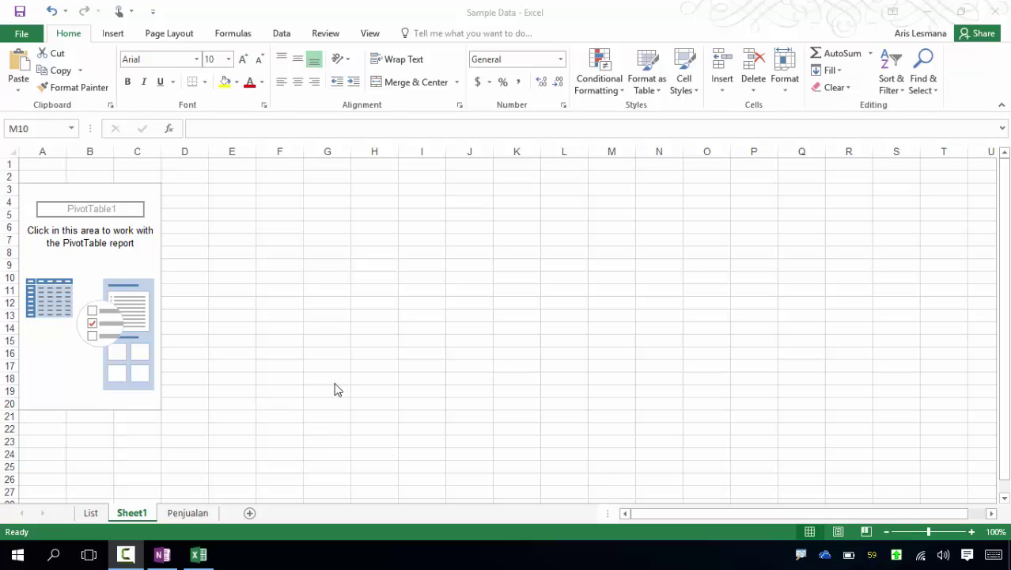
click(135, 269)
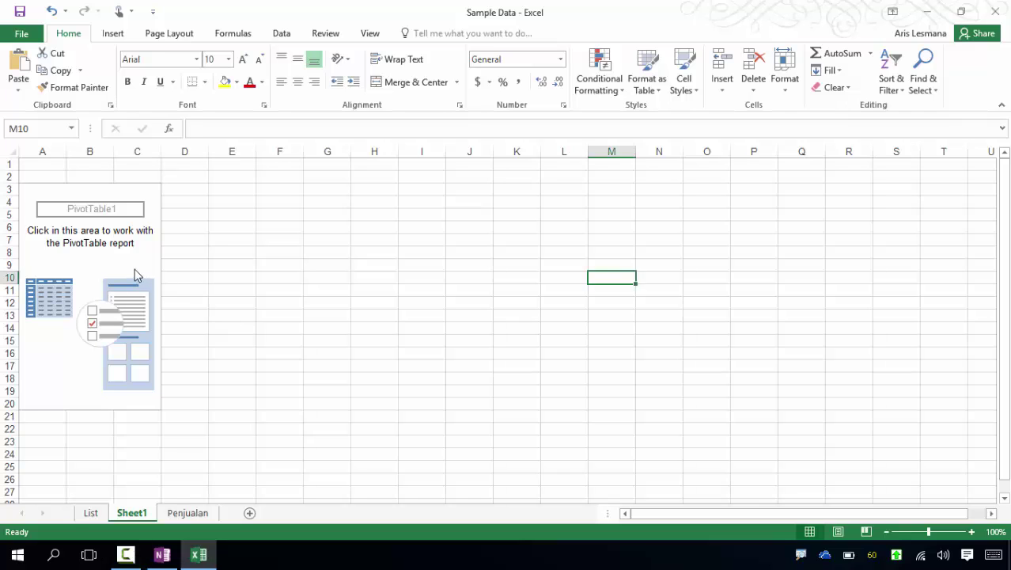
click(135, 273)
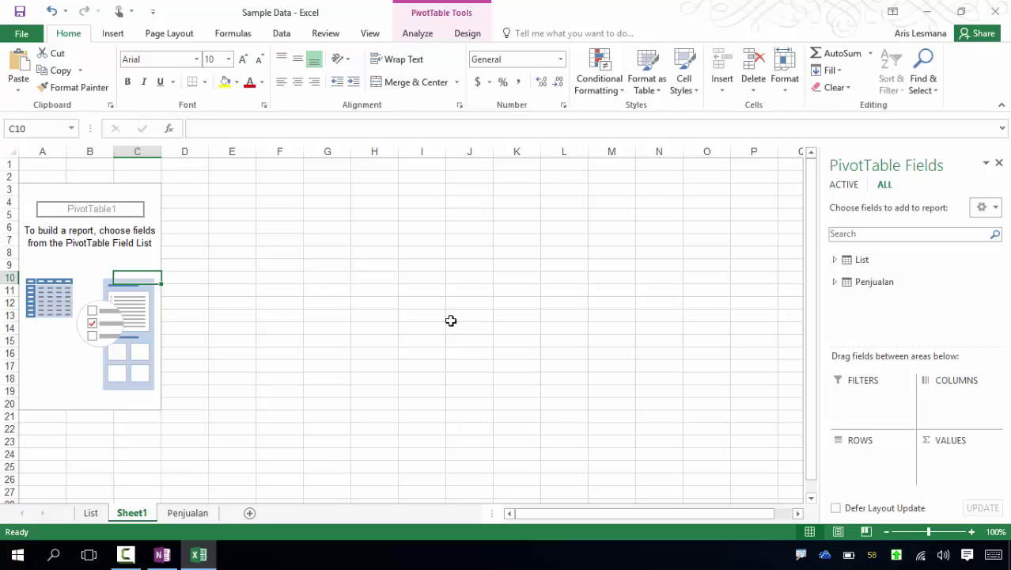
Step: Look over the product table on the List sheet and the sales table on the Penjualan sheet, returning to the PivotTable sheet
click(91, 512)
click(154, 315)
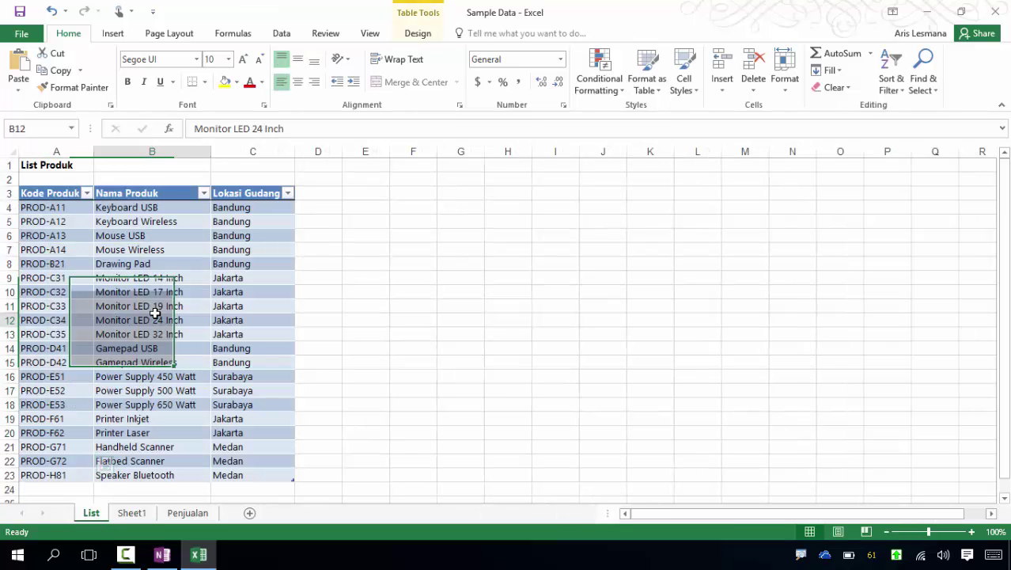
click(190, 513)
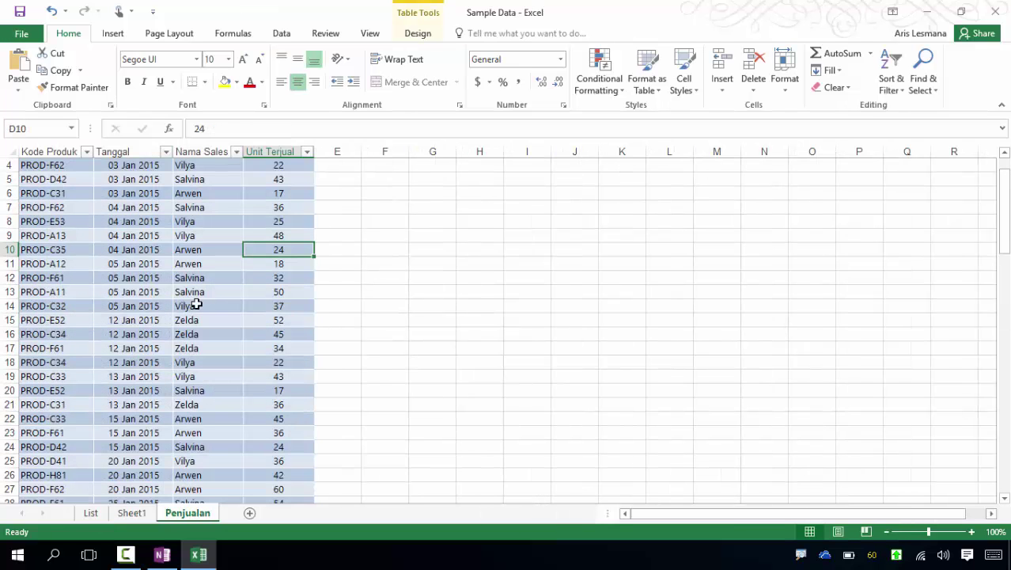
click(131, 513)
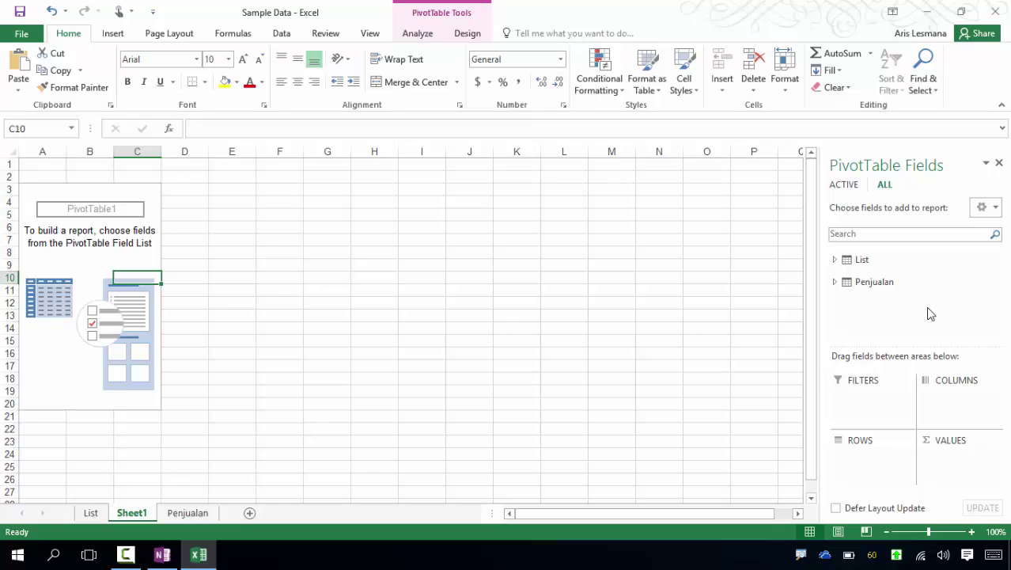
Step: Expand the List and Penjualan tables in the PivotTable field list and examine the fields of both
click(835, 260)
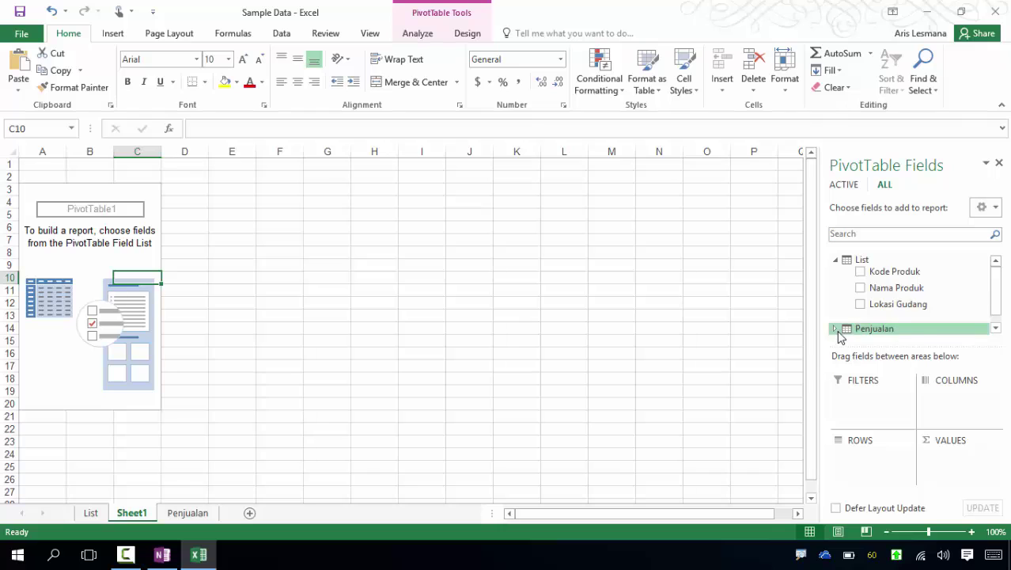
click(836, 330)
scroll(916, 317, up, 2)
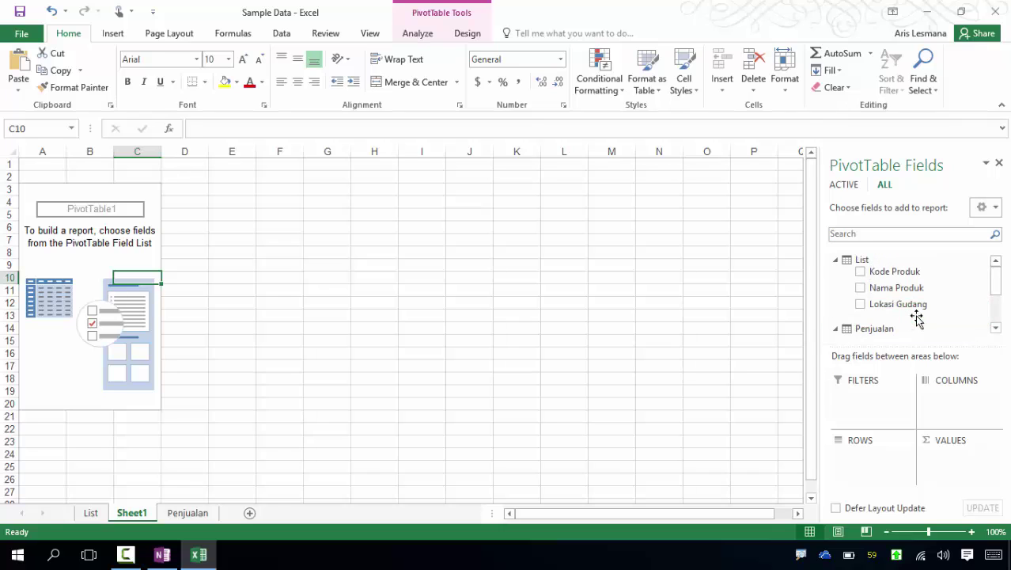
scroll(917, 316, down, 2)
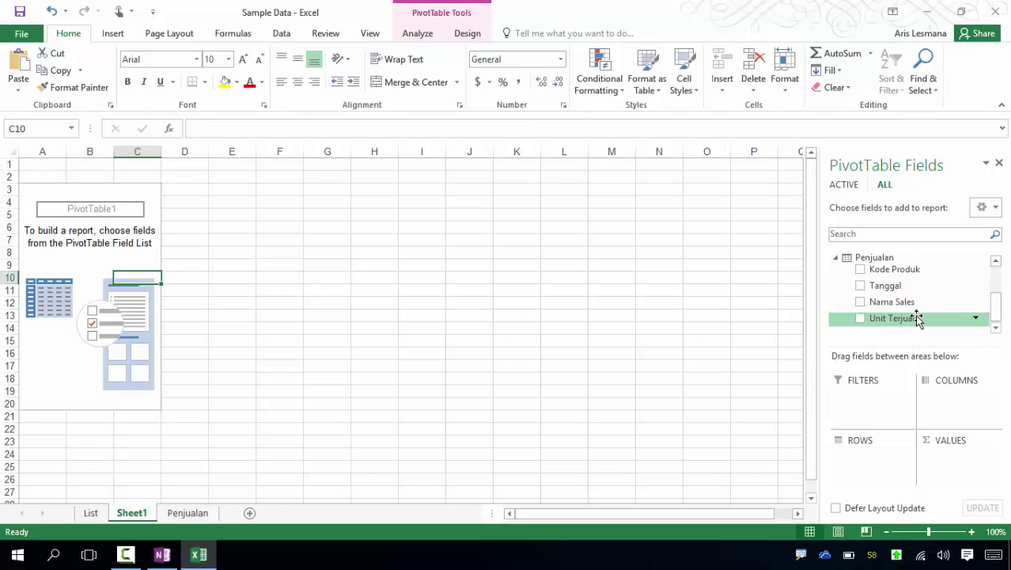
scroll(917, 316, down, 1)
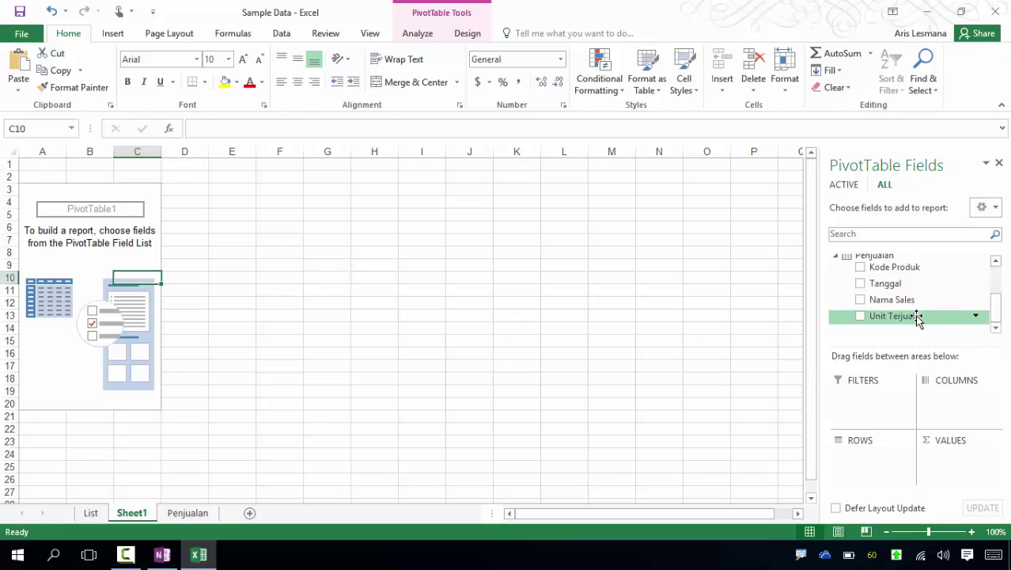
scroll(917, 317, up, 3)
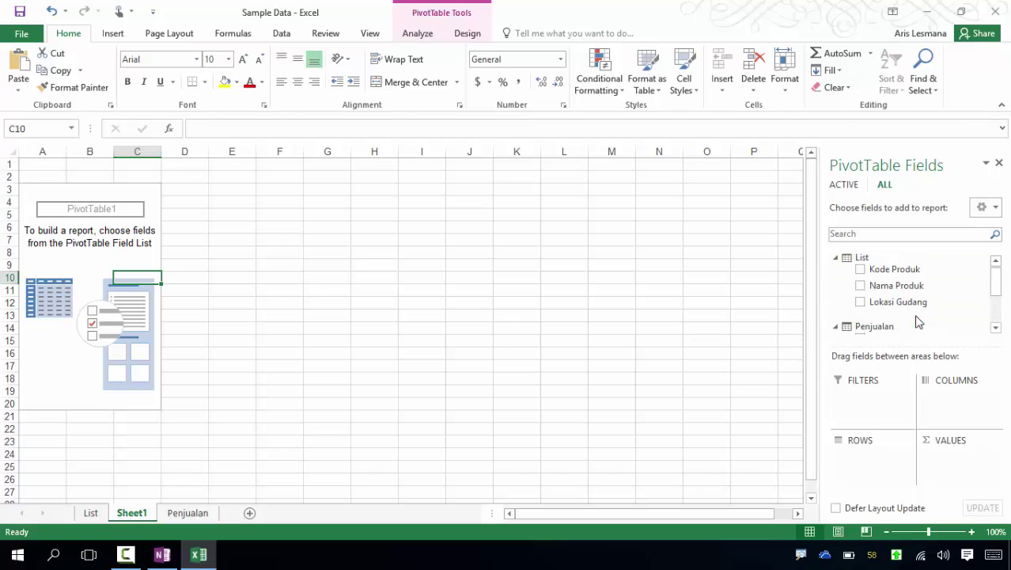
scroll(917, 323, down, 2)
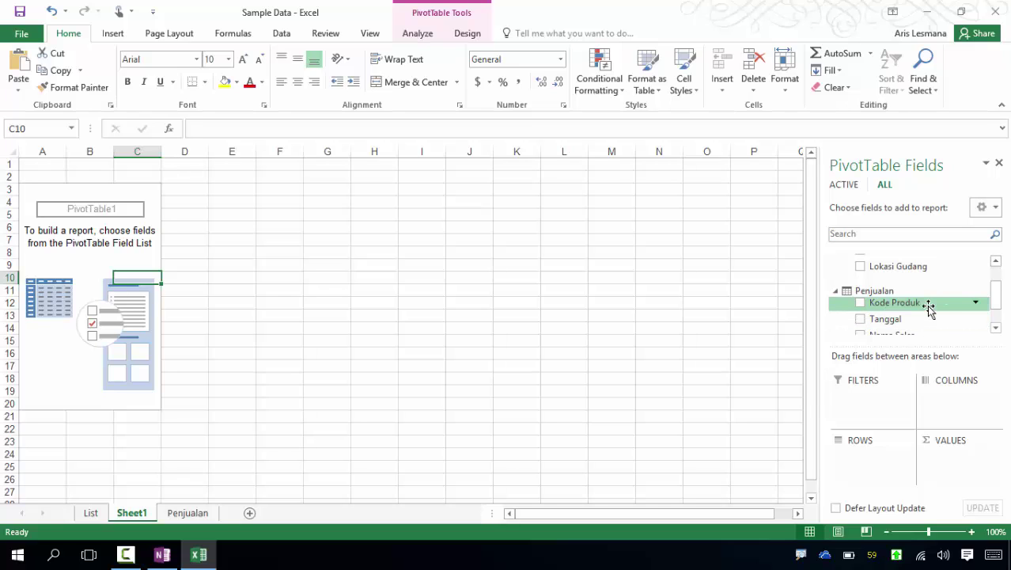
scroll(929, 311, up, 2)
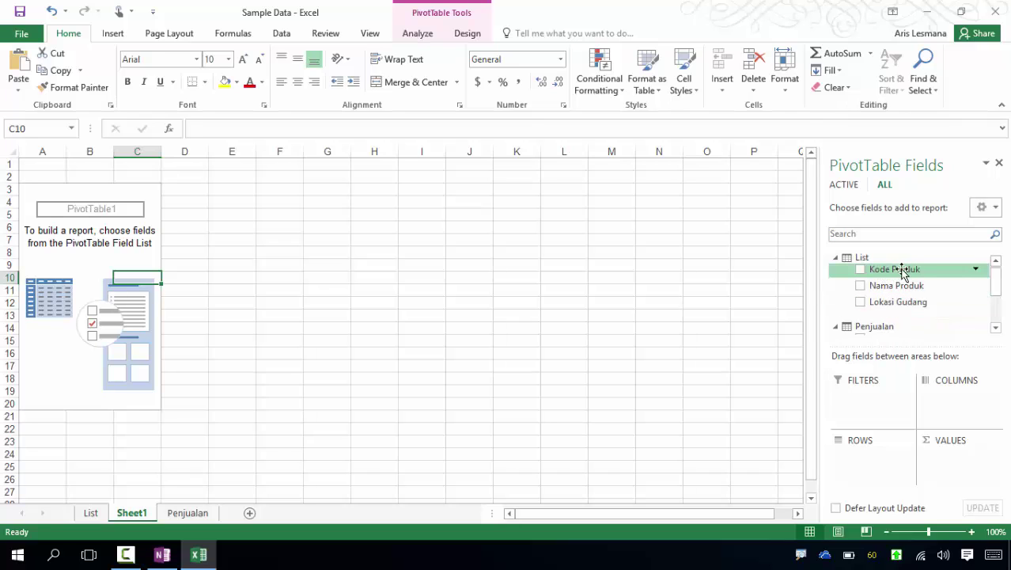
scroll(902, 272, down, 1)
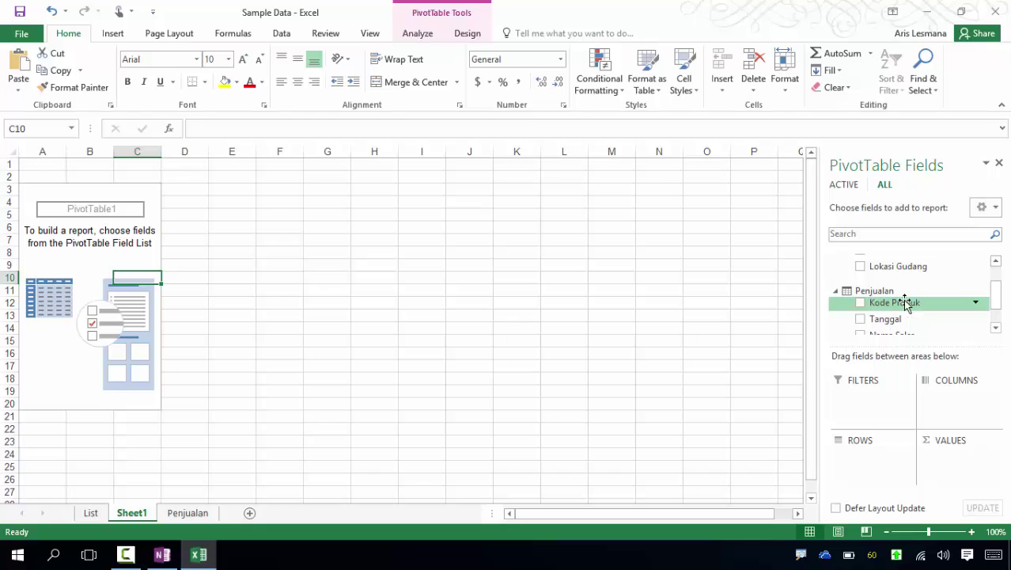
scroll(908, 304, down, 1)
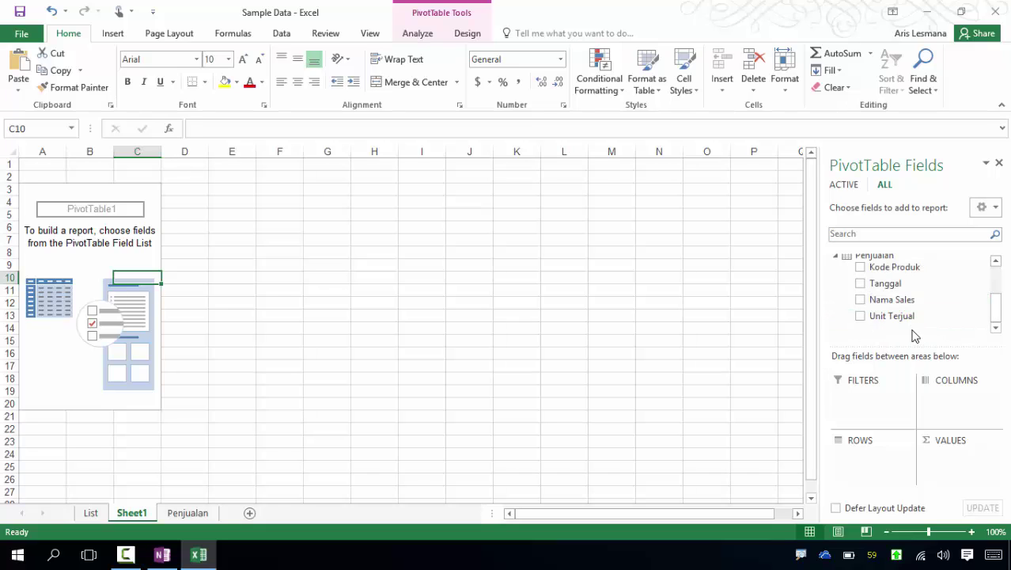
Step: Add Unit Terjual from the Penjualan table as the PivotTable's values and Nama Sales as its columns
drag(910, 321, 953, 460)
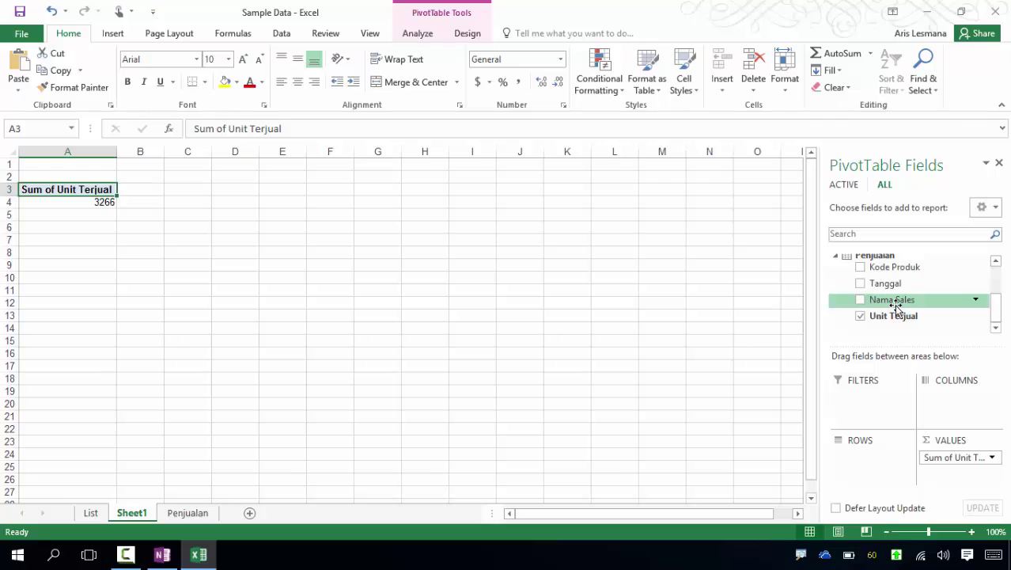
scroll(897, 307, up, 2)
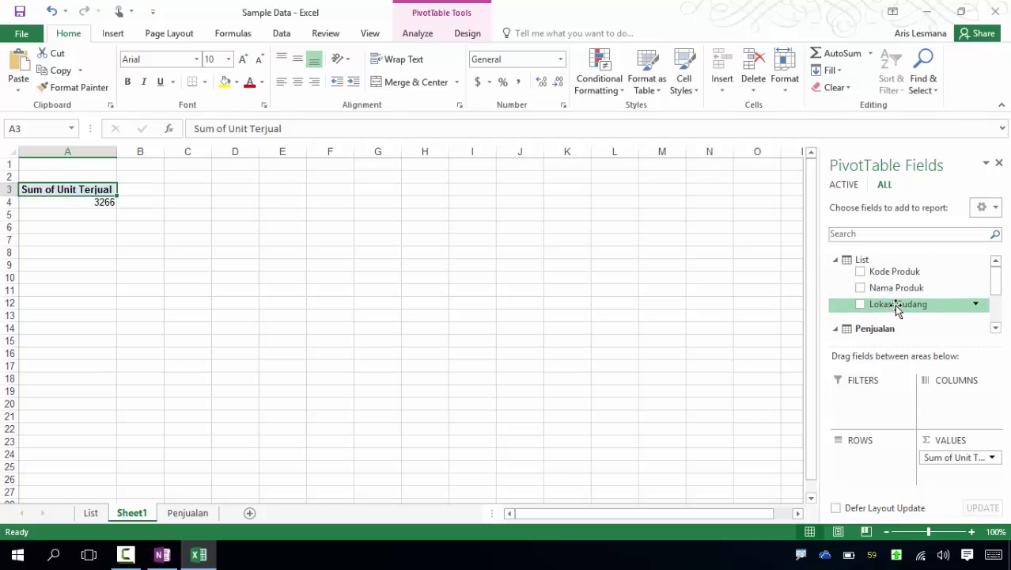
scroll(894, 304, down, 2)
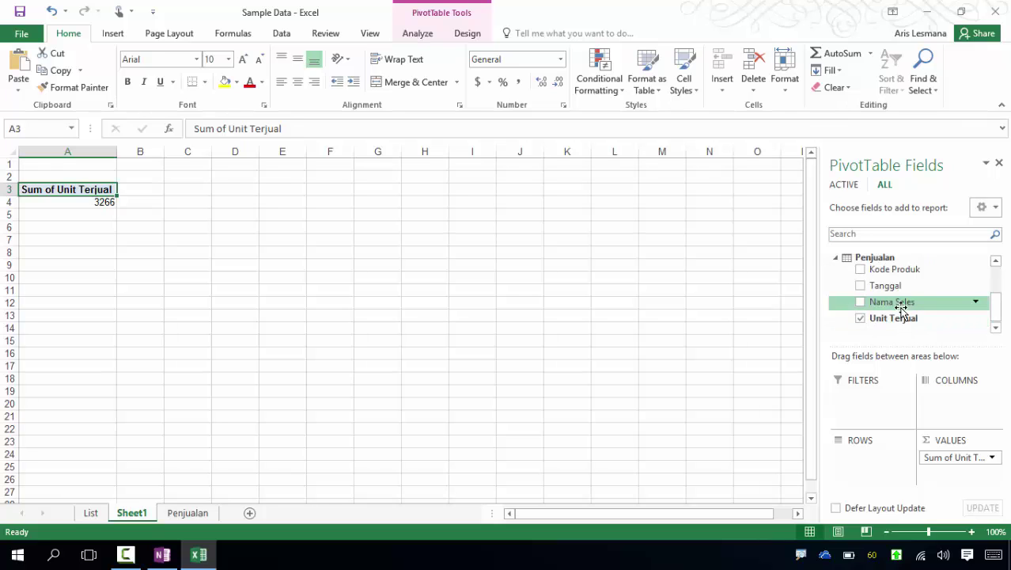
drag(898, 305, 949, 409)
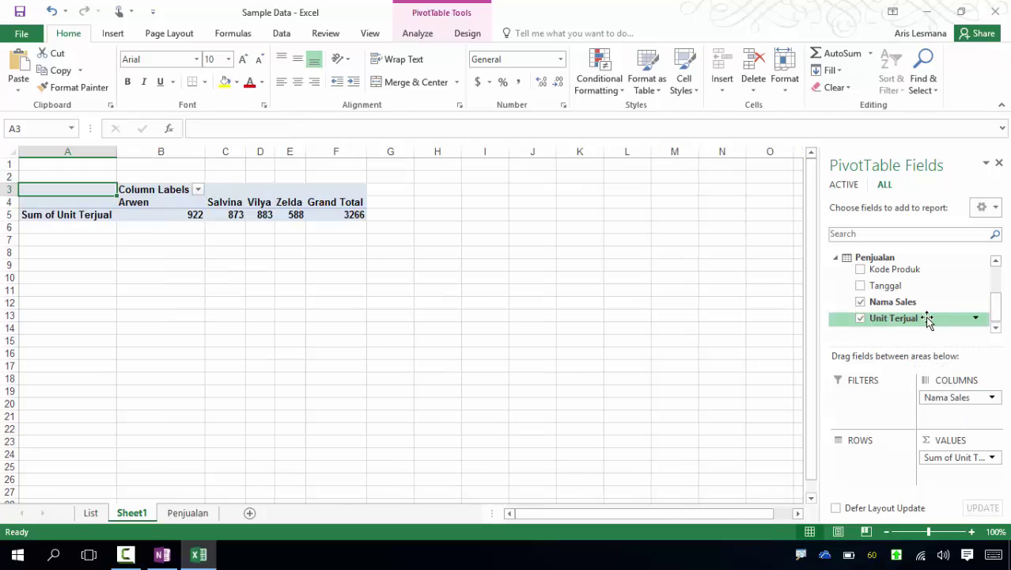
Step: Add Nama Produk from the List table as the PivotTable's rows and Lokasi Gudang as its report filter
scroll(928, 319, up, 2)
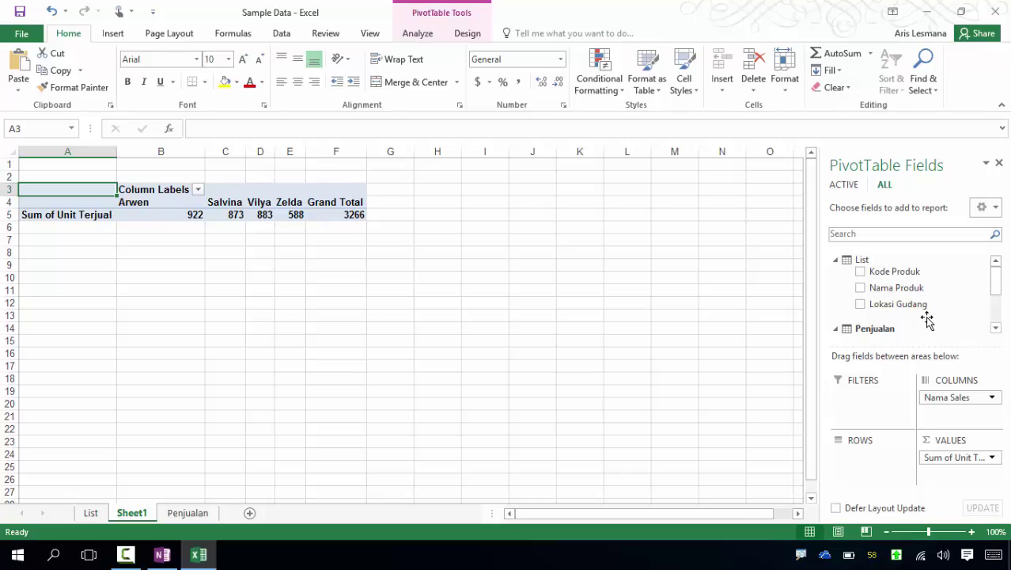
drag(905, 289, 878, 468)
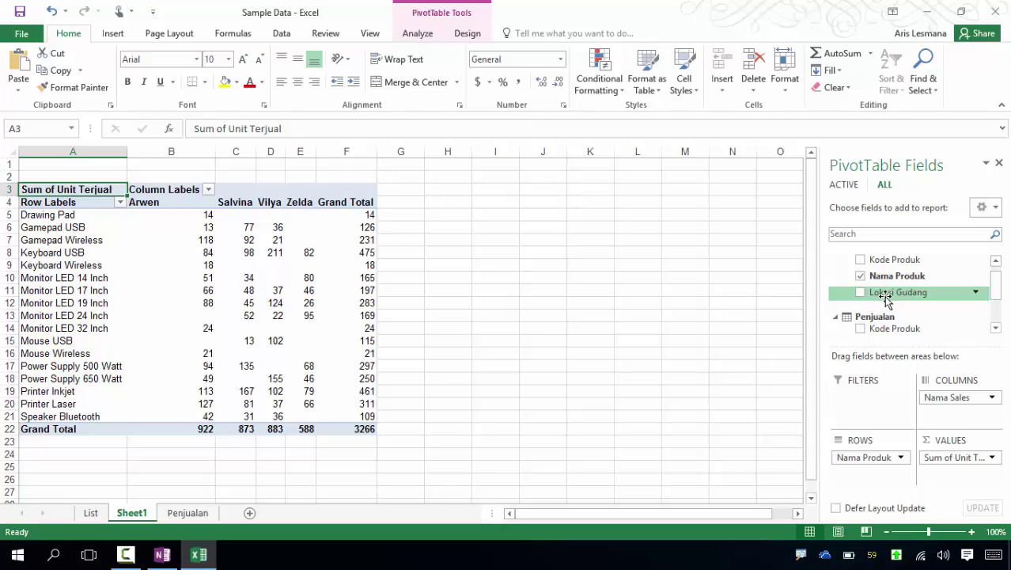
drag(882, 303, 873, 403)
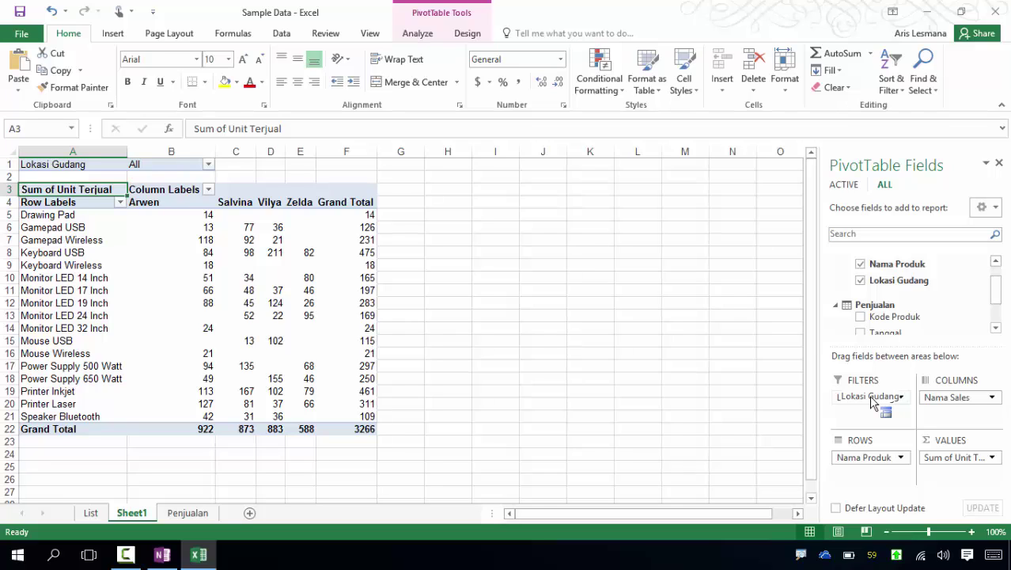
Step: Turn off automatic column width fitting on update in the PivotTable's options
click(165, 203)
right_click(164, 203)
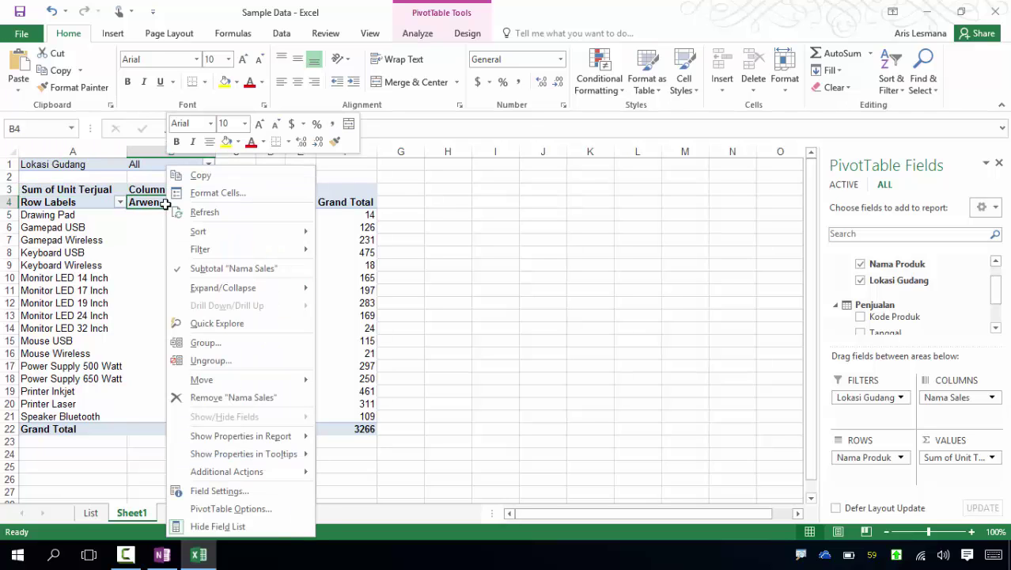
click(232, 508)
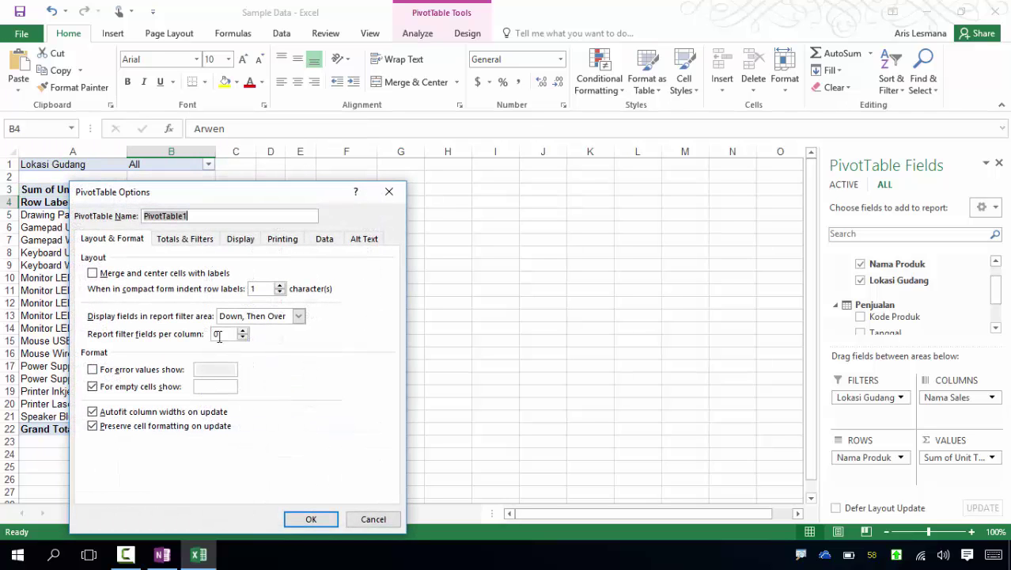
click(133, 415)
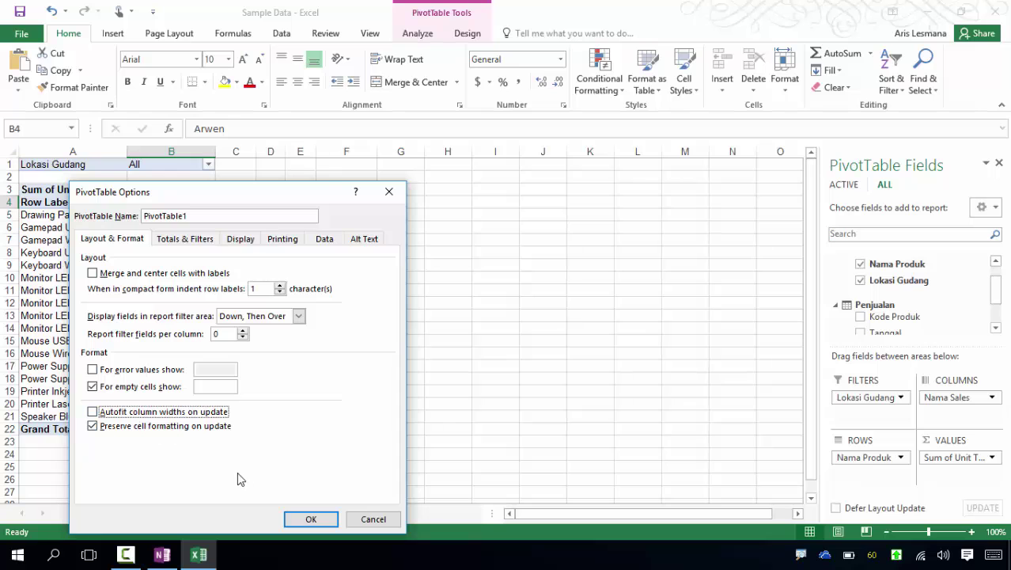
click(311, 520)
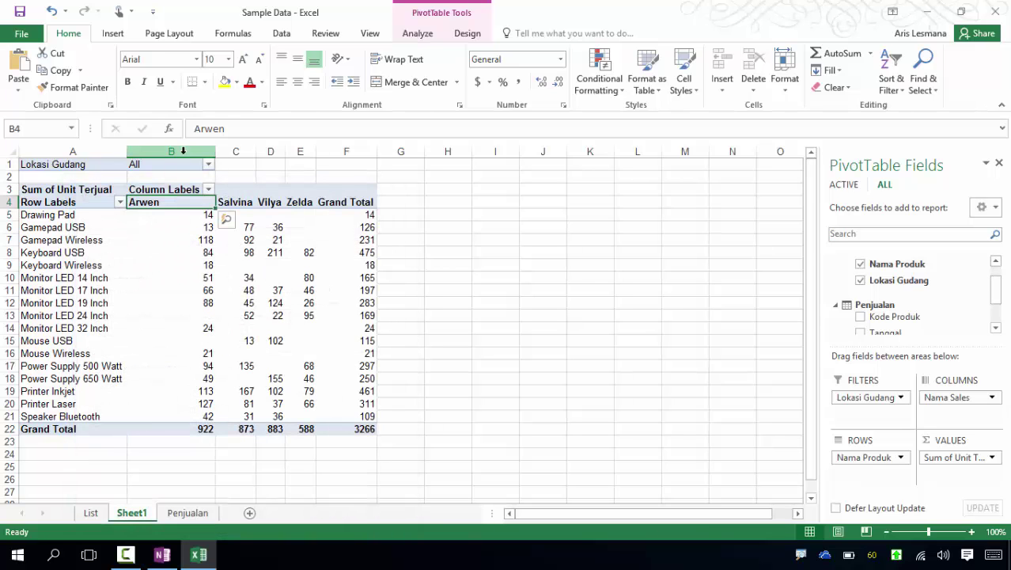
Step: Set the width of columns B through F to 14
drag(183, 151, 351, 150)
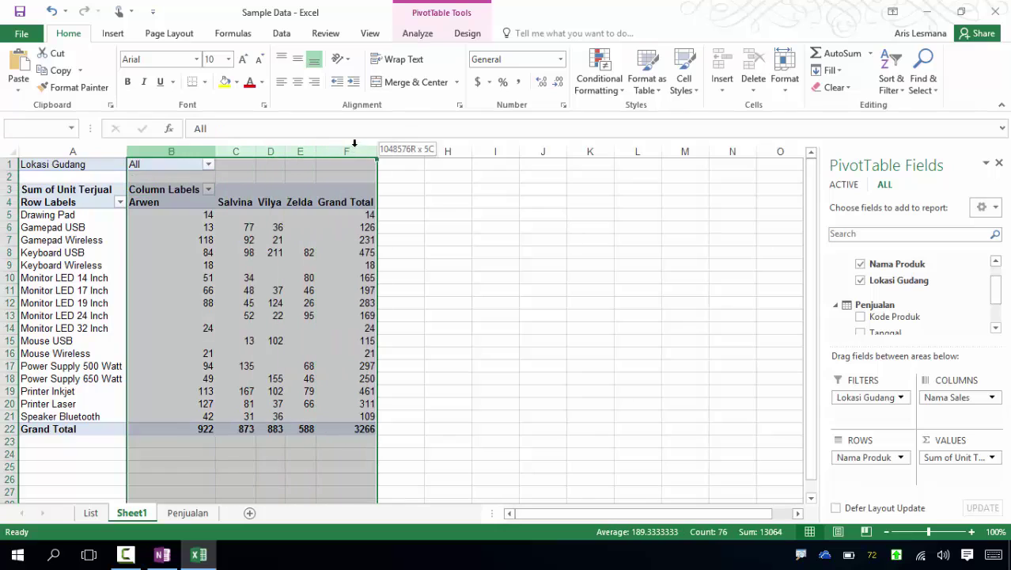
right_click(197, 152)
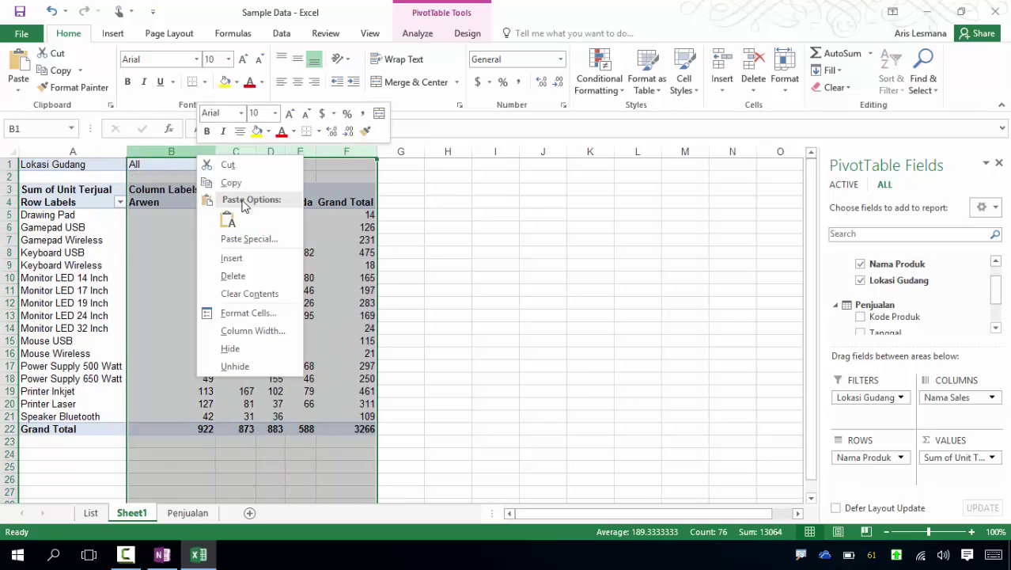
click(254, 331)
text(14)
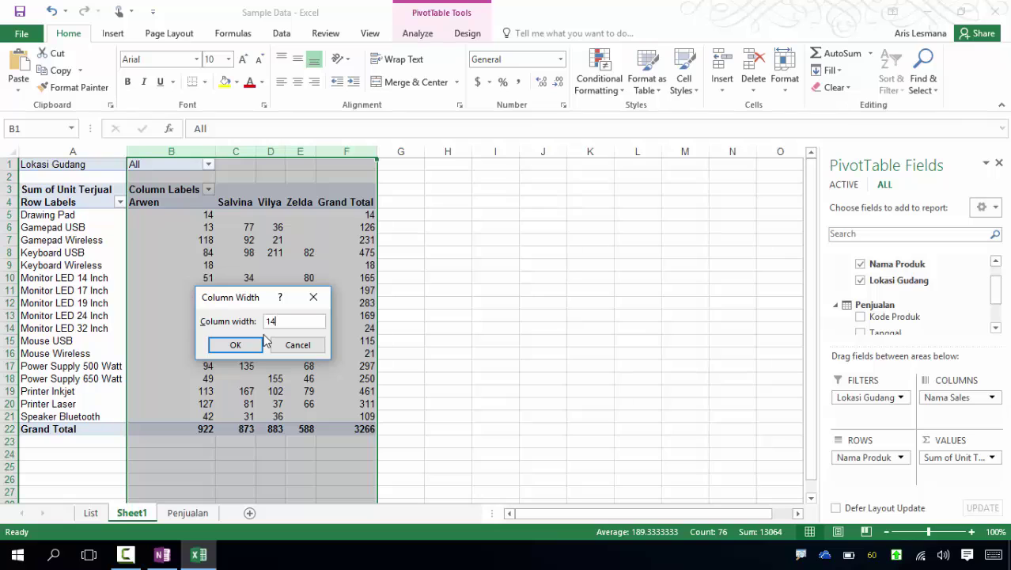
key(Return)
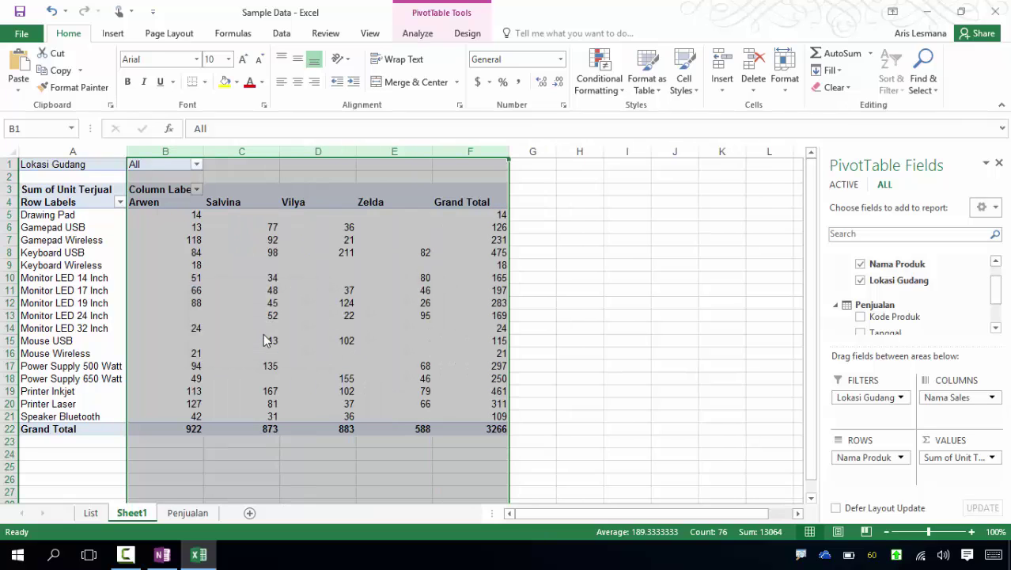
click(569, 301)
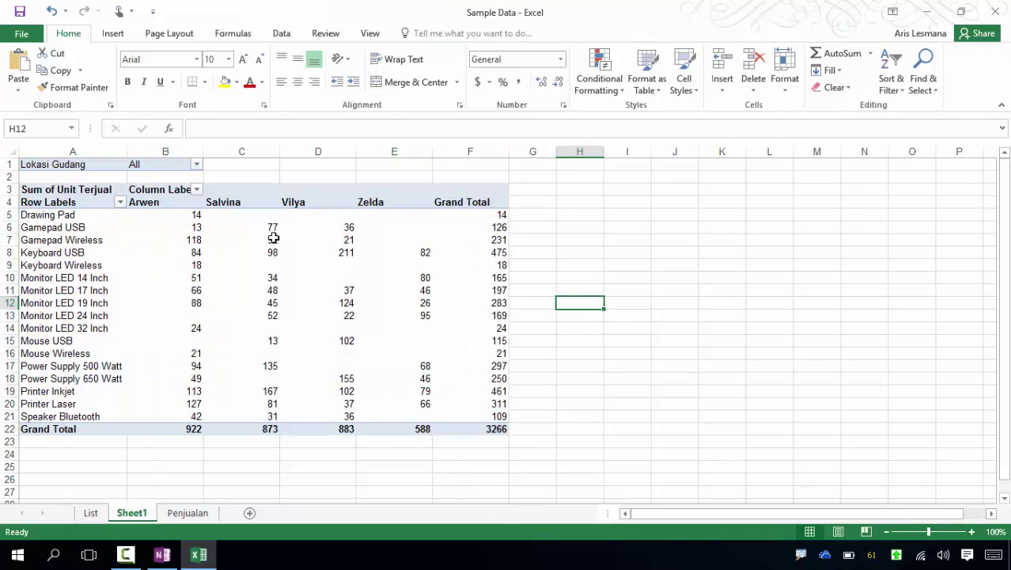
Step: Rename the PivotTable's Column Labels heading in cell B3 to "Nama Sales"
click(150, 187)
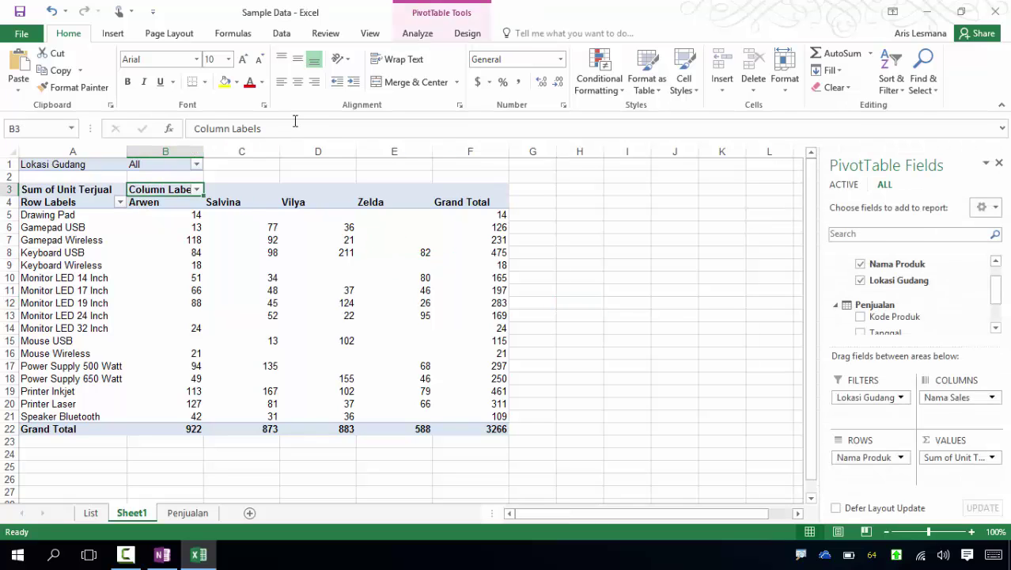
drag(288, 128, 197, 129)
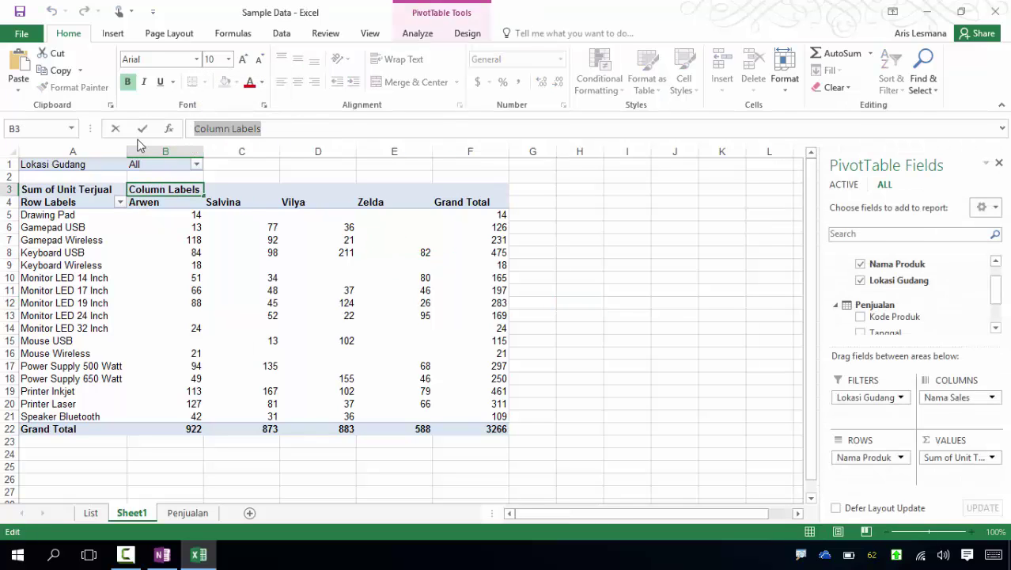
text(Na)
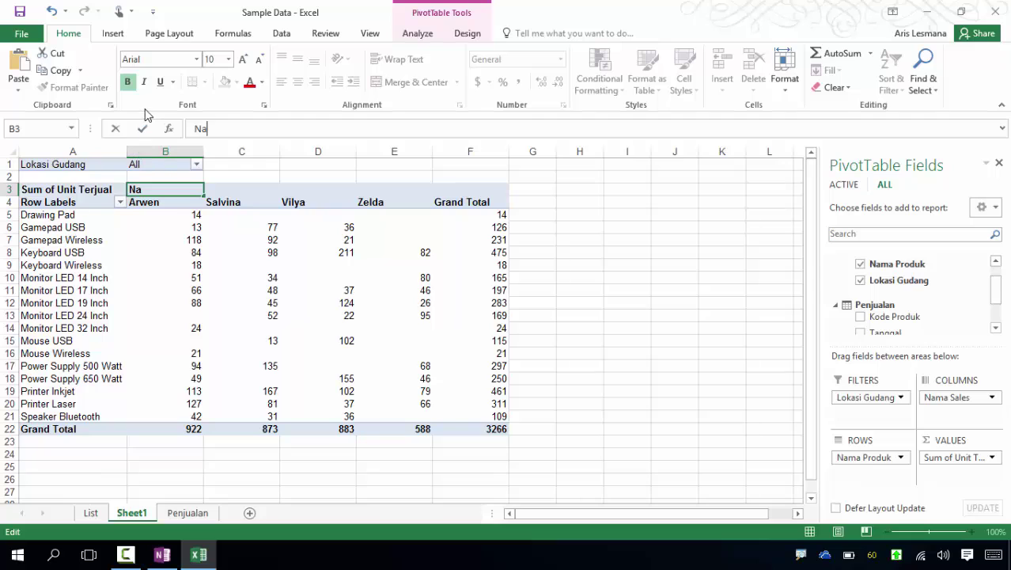
text(ma Sales)
key(Return)
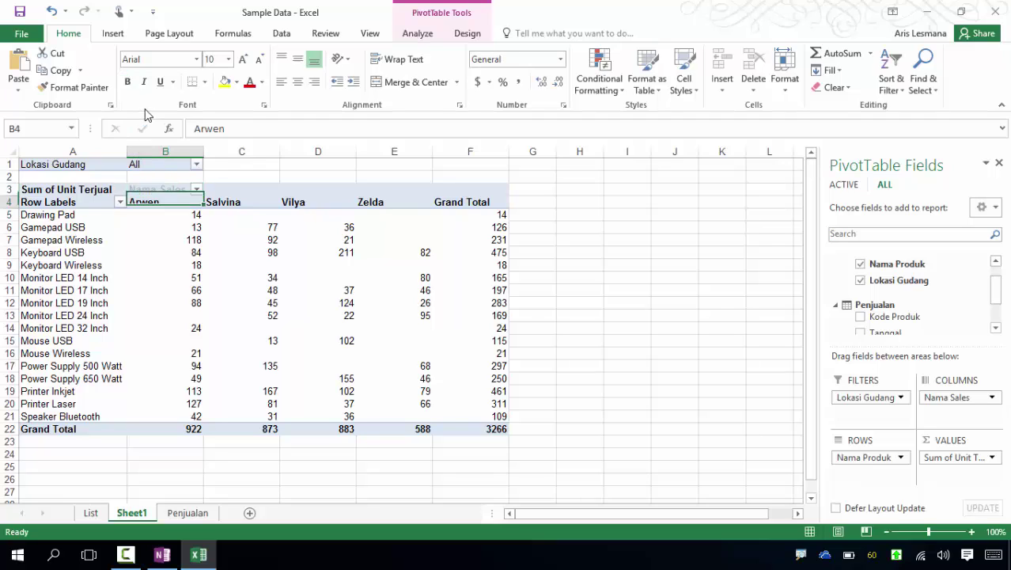
Step: Rename the PivotTable's Row Labels heading in cell A4 to "Nama Produk"
click(52, 202)
click(243, 129)
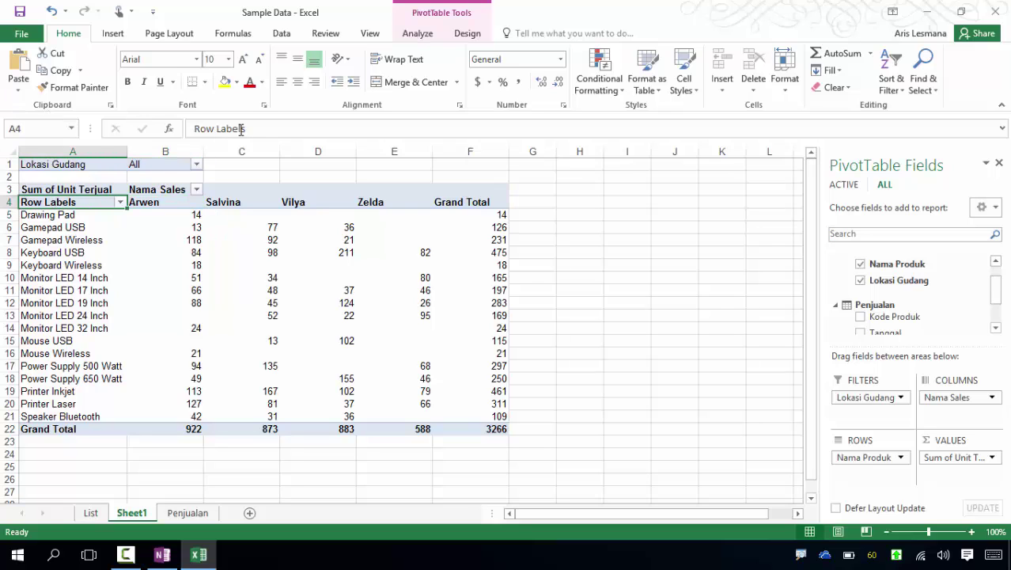
triple_click(224, 129)
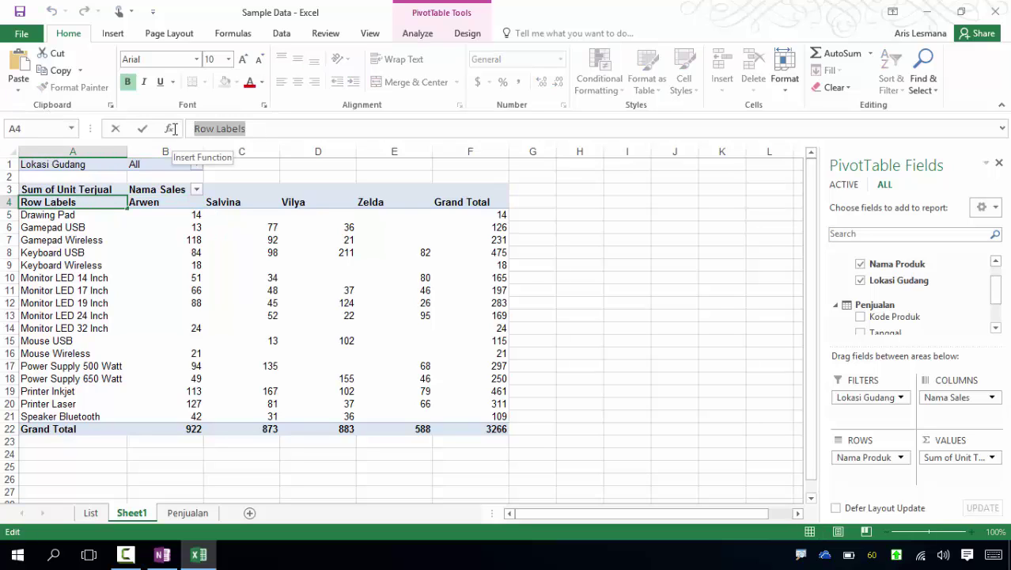
text(Nama )
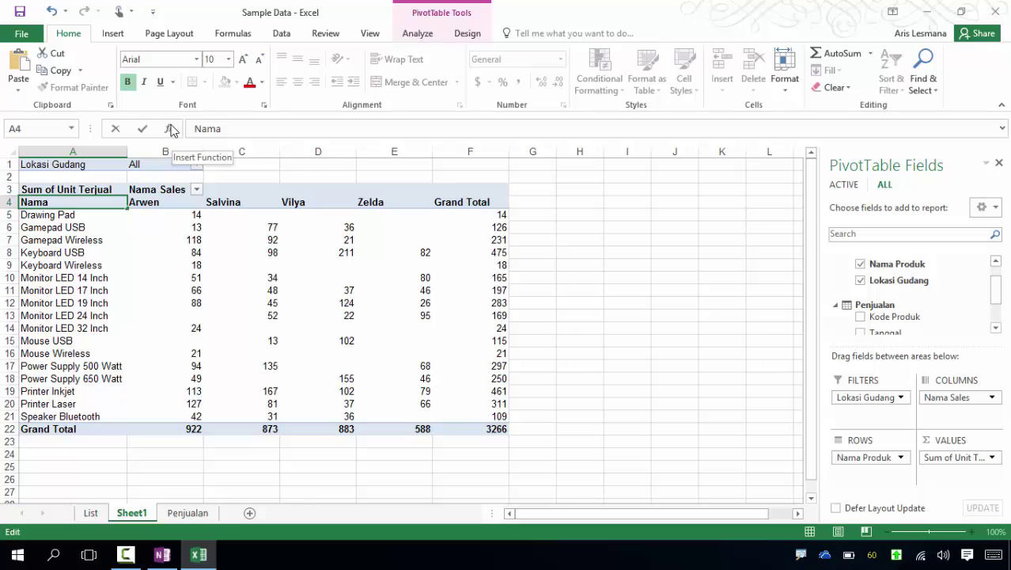
text(Produk)
key(Return)
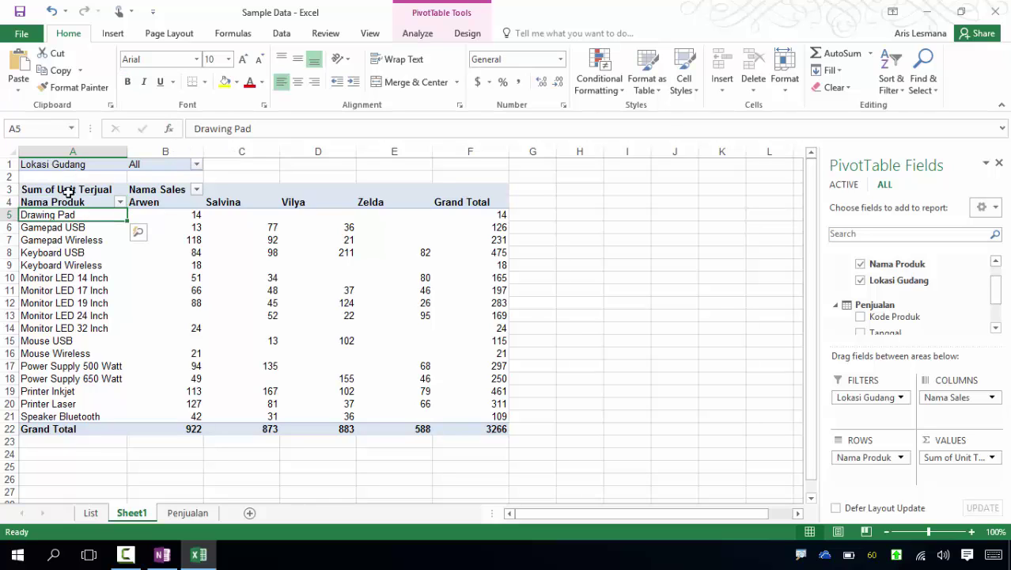
Step: Give the Sum of Unit Terjual value field the custom name "Laporan"
click(68, 191)
click(987, 463)
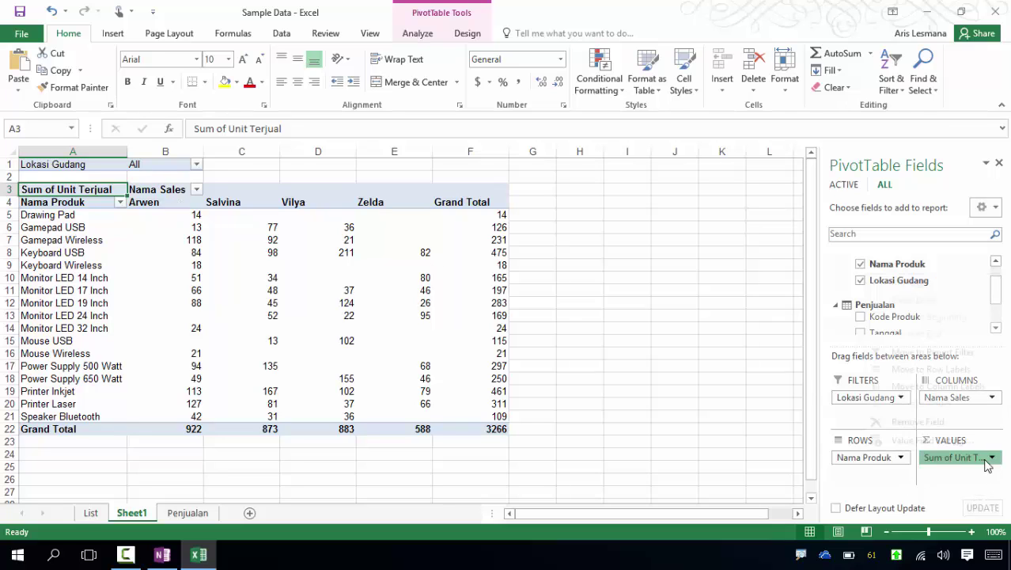
click(922, 439)
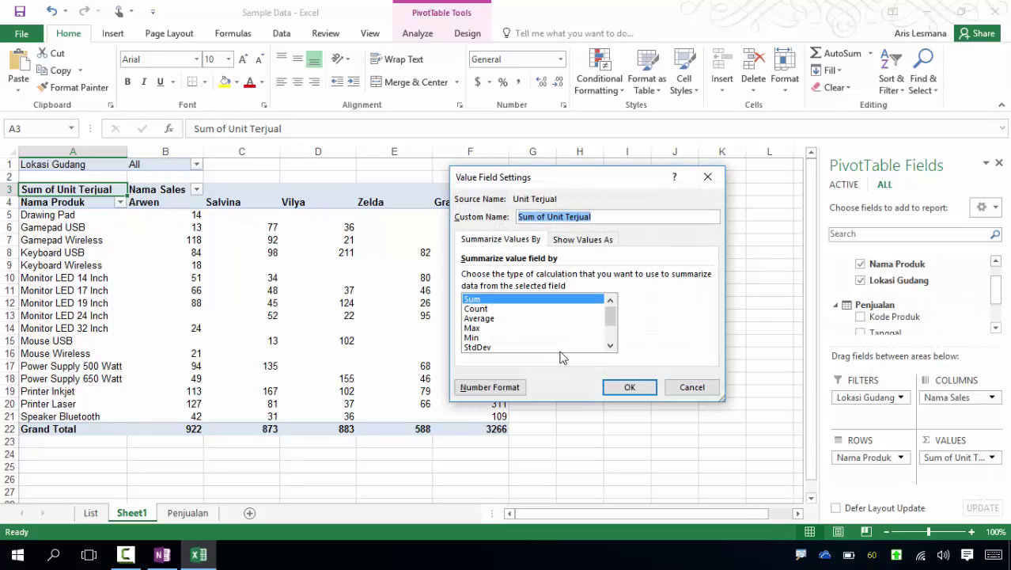
text(Lapora)
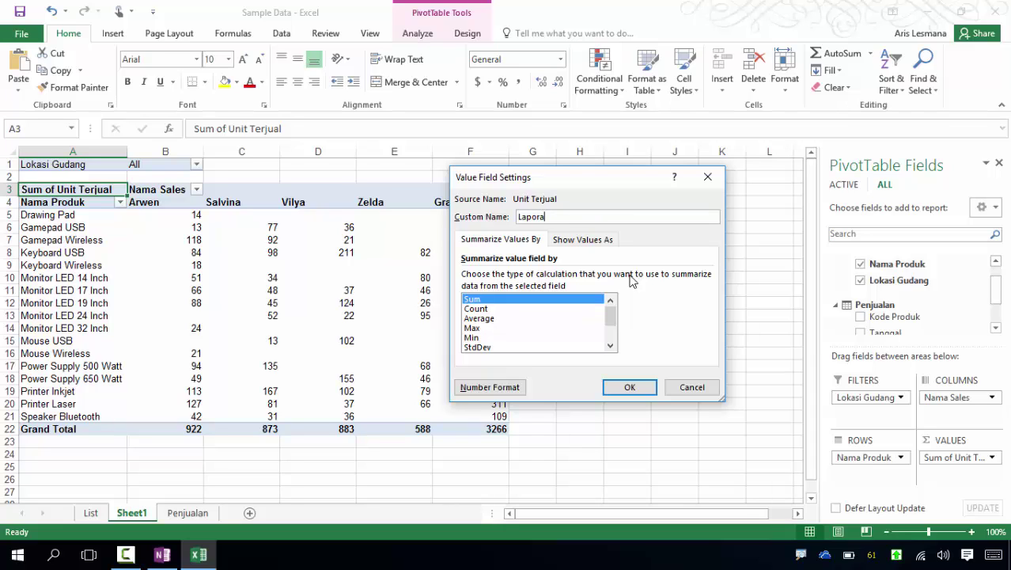
text(n)
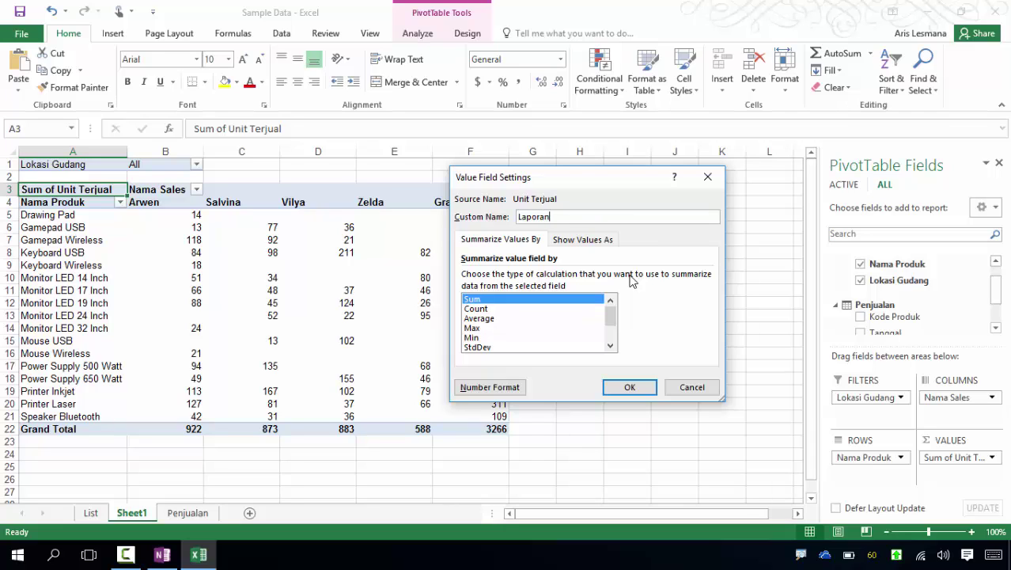
click(630, 387)
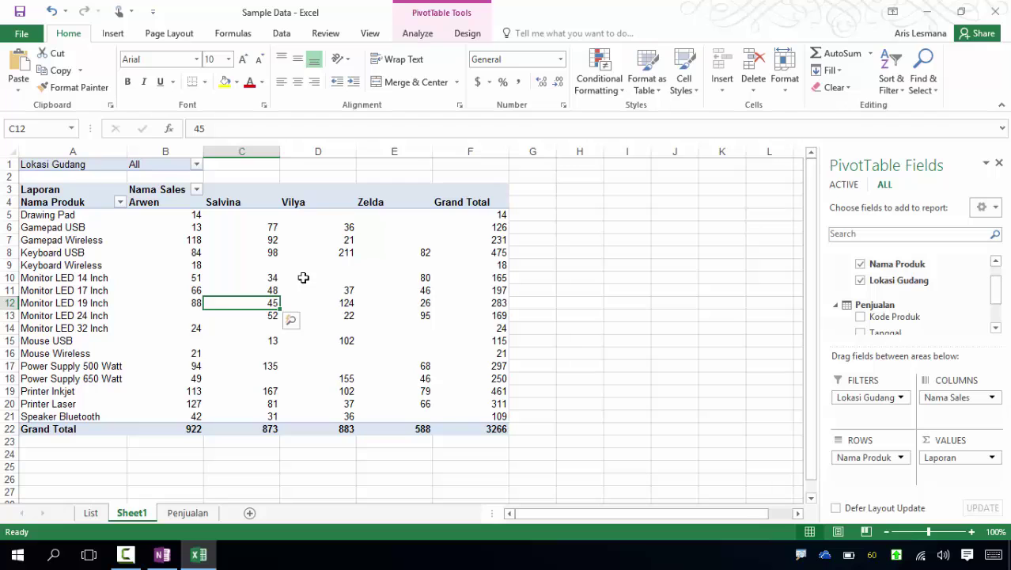
Step: Apply the blue PivotTable style from the last row of the Medium group to the report
click(466, 37)
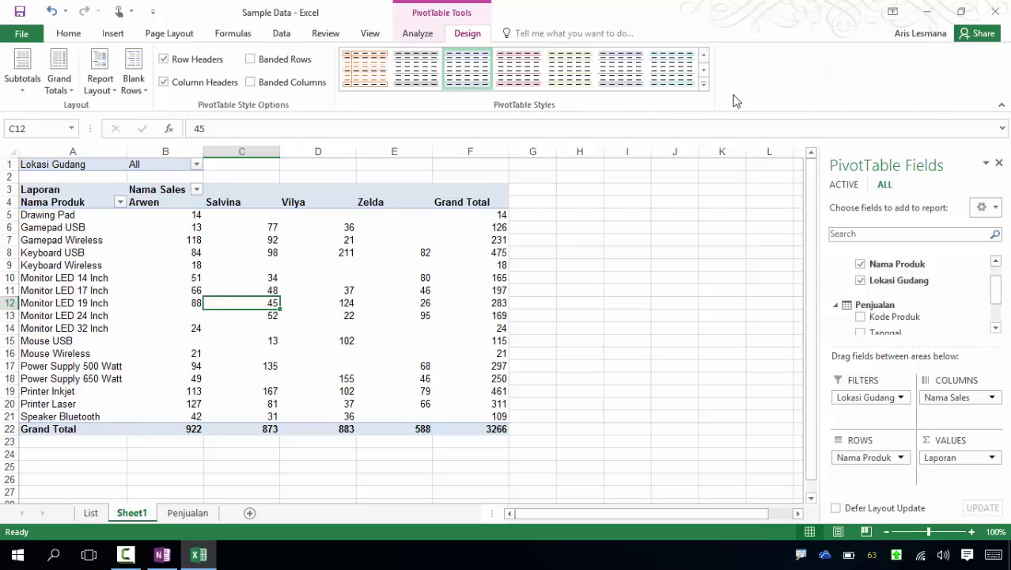
click(703, 83)
drag(707, 153, 707, 205)
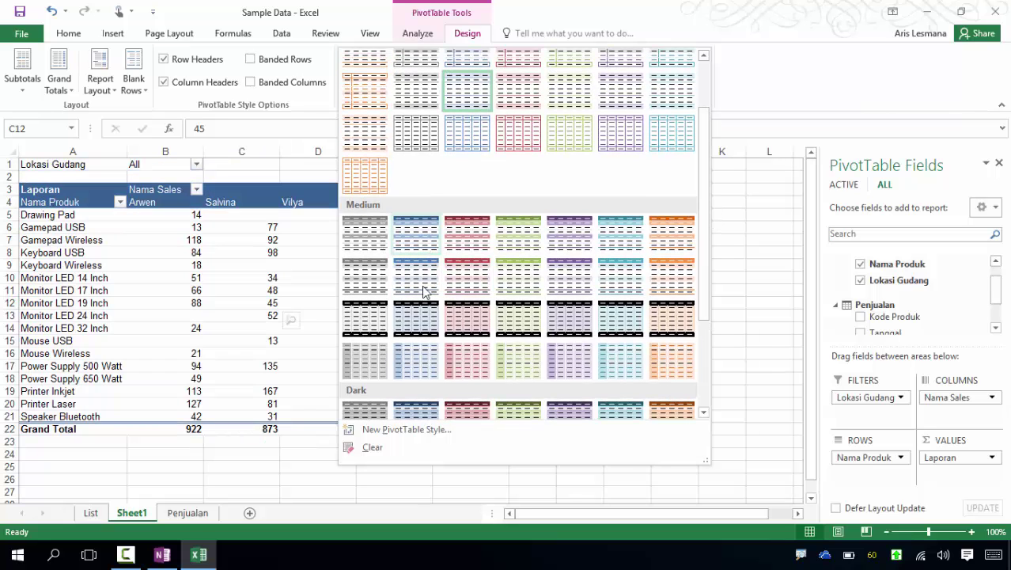
click(426, 362)
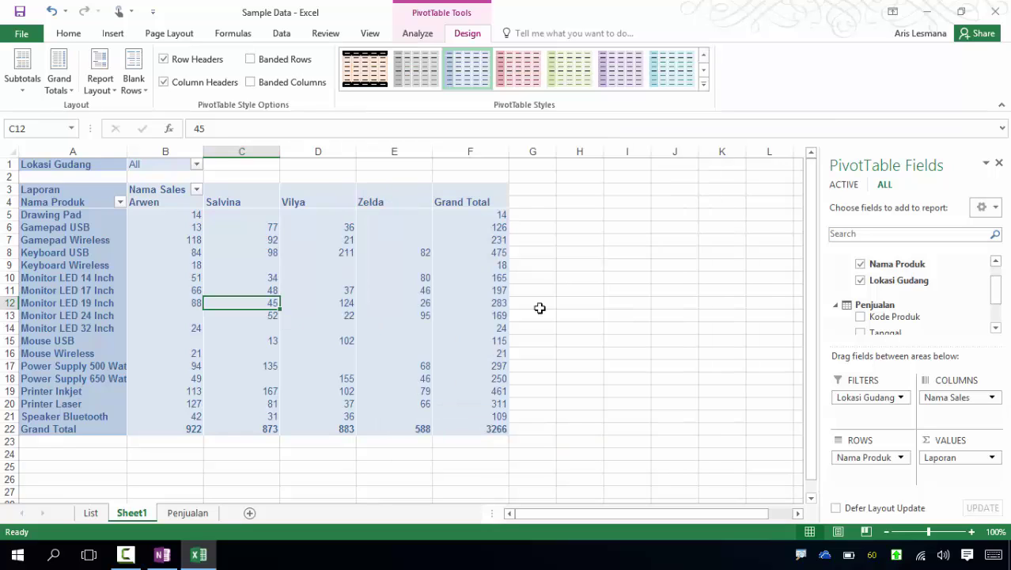
click(605, 293)
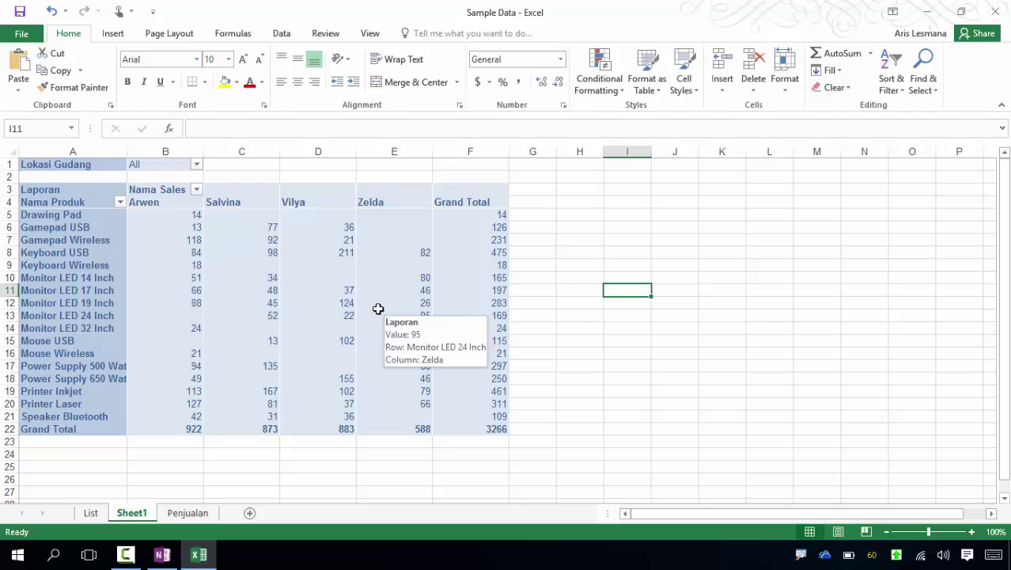
Step: Insert PivotTable slicers for Nama Produk and Lokasi Gudang from the List table and Nama Sales from the Penjualan table
click(266, 252)
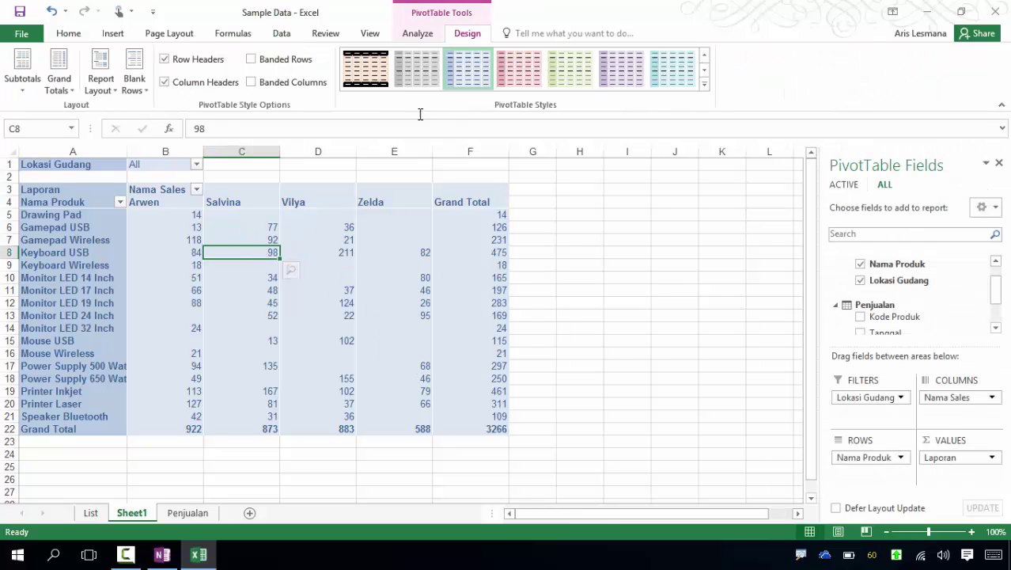
click(419, 33)
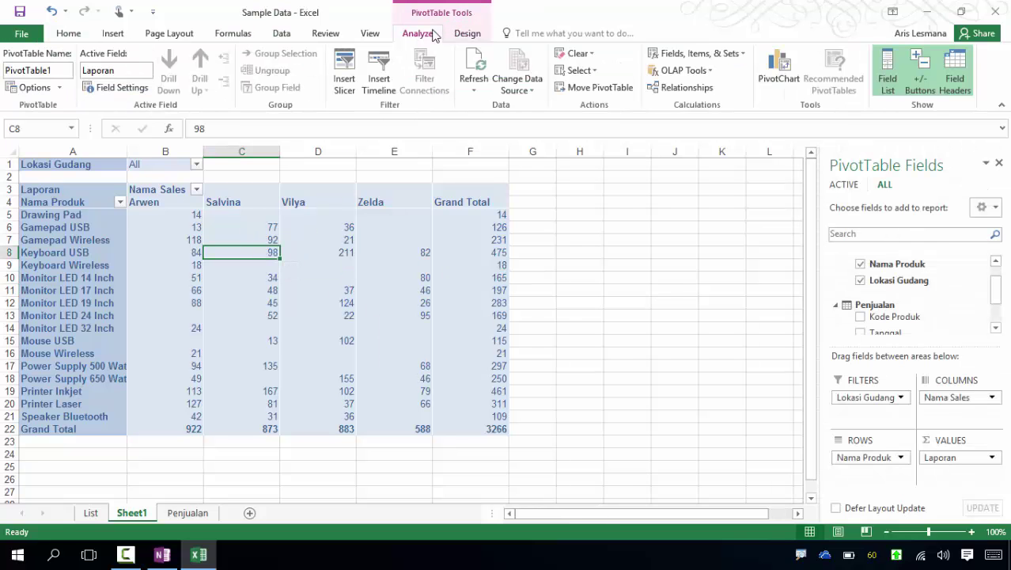
click(344, 79)
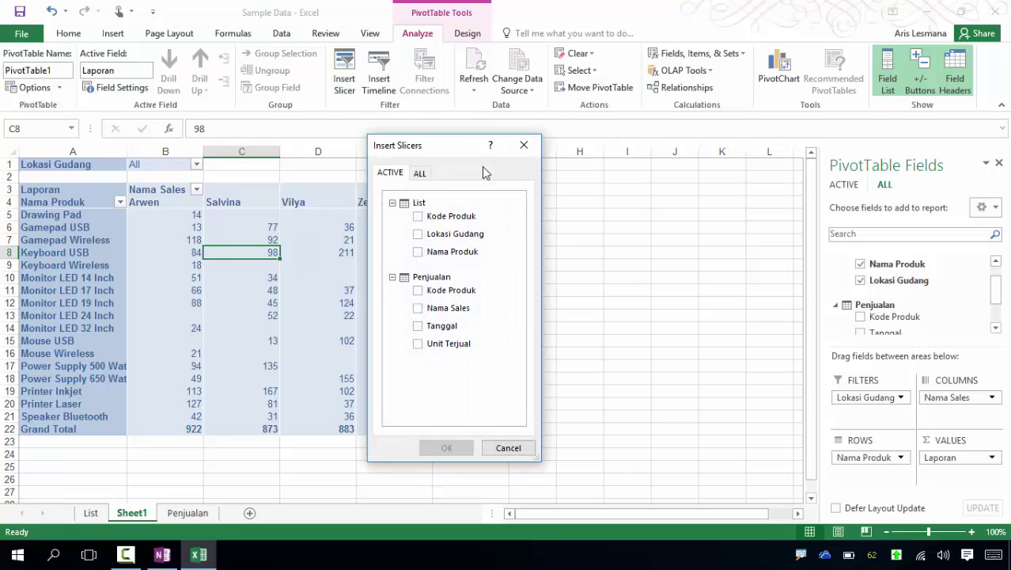
drag(455, 152, 631, 168)
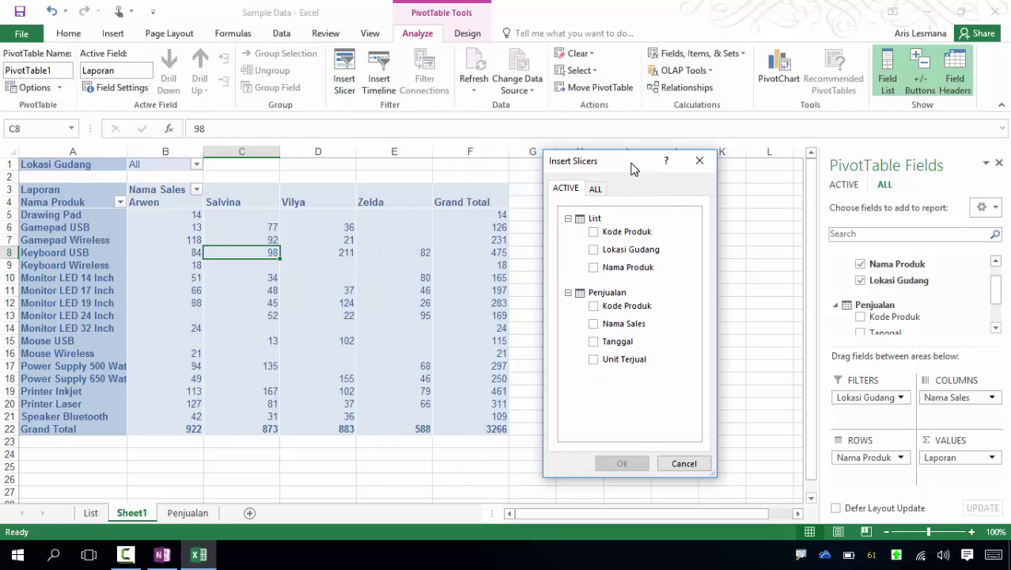
click(594, 268)
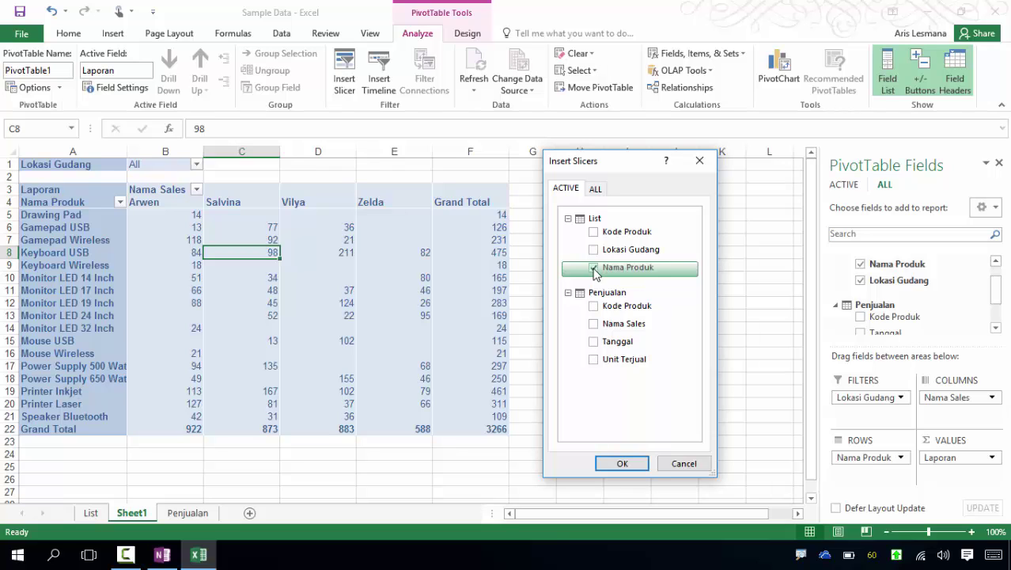
click(594, 326)
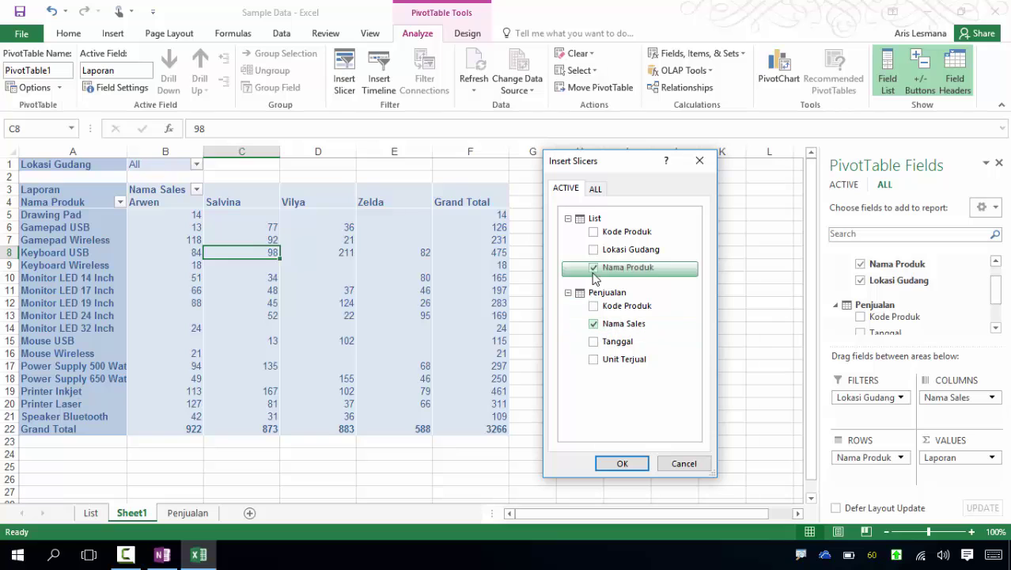
click(594, 250)
click(623, 465)
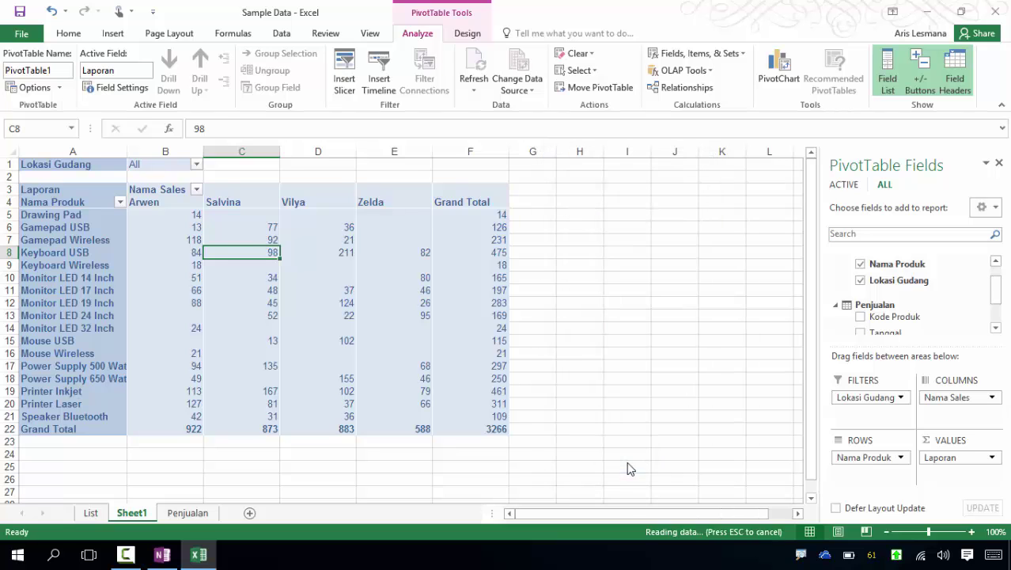
click(886, 532)
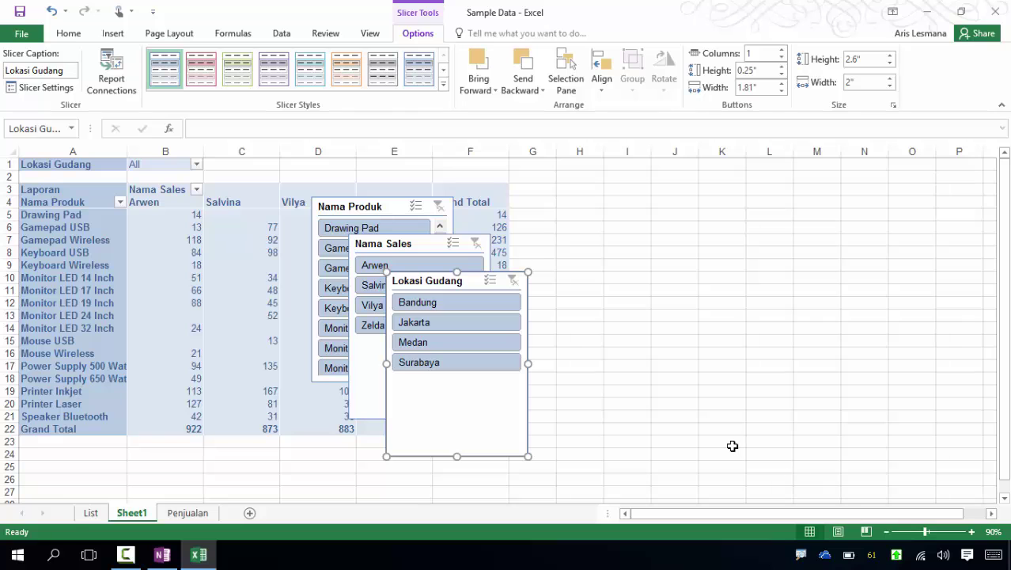
click(754, 429)
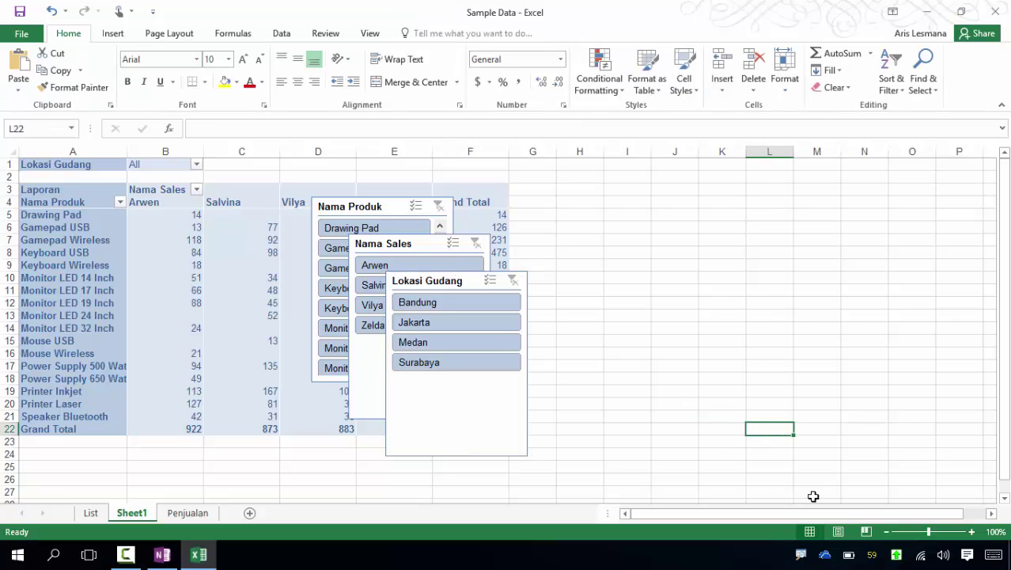
Step: Shorten the Nama Produk slicer and place it directly below the PivotTable, under column A
click(885, 532)
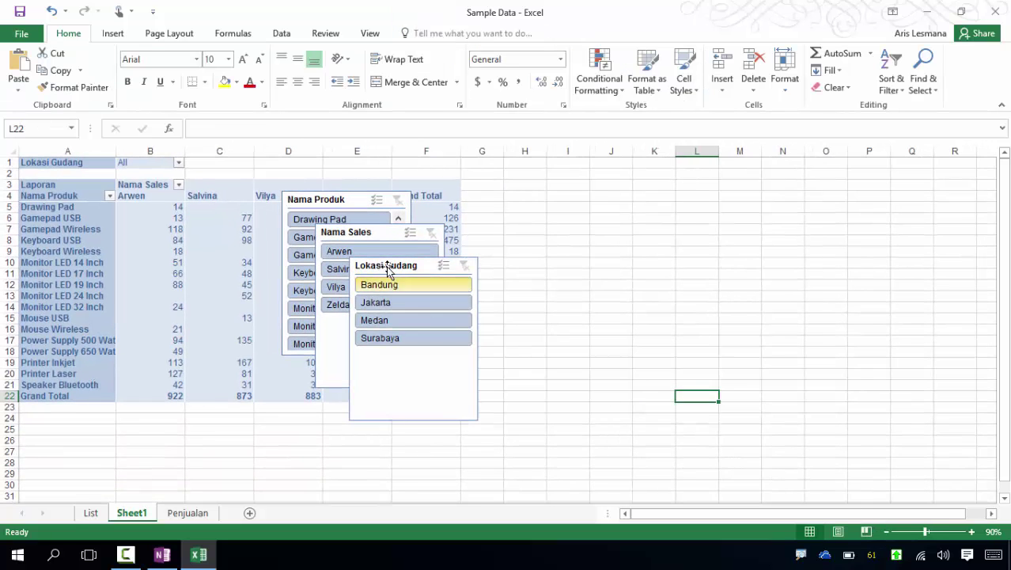
drag(333, 200, 78, 343)
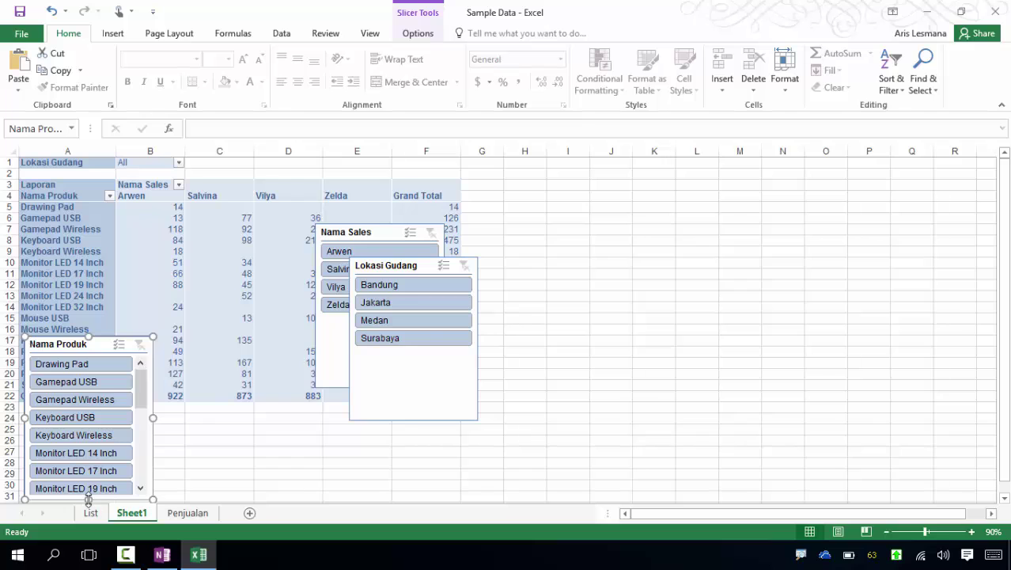
drag(89, 499, 94, 445)
drag(97, 353, 57, 394)
Step: Shorten the Lokasi Gudang slicer and place it below the PivotTable, just right of the Nama Produk slicer
click(888, 532)
click(378, 391)
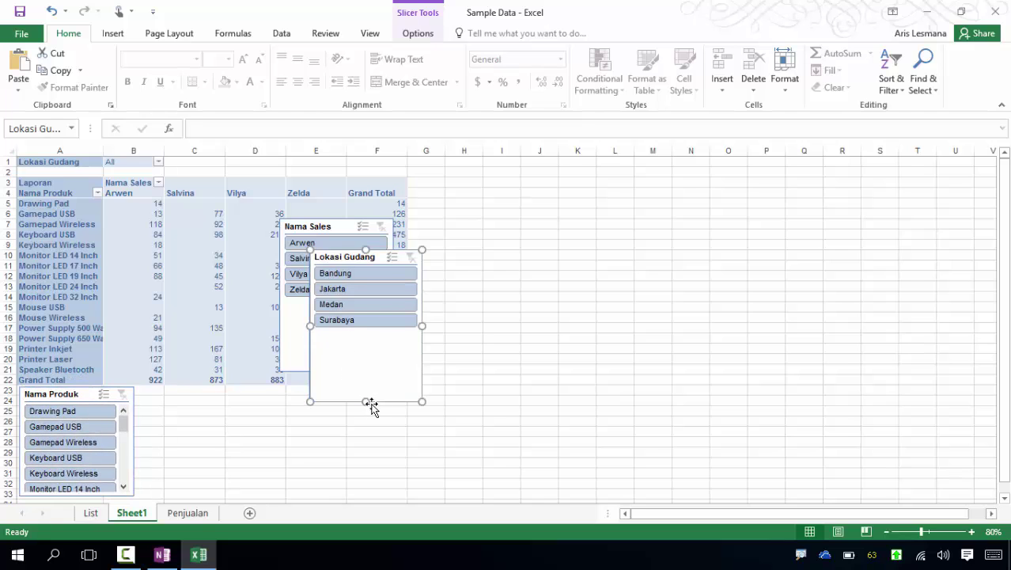
drag(366, 402, 367, 353)
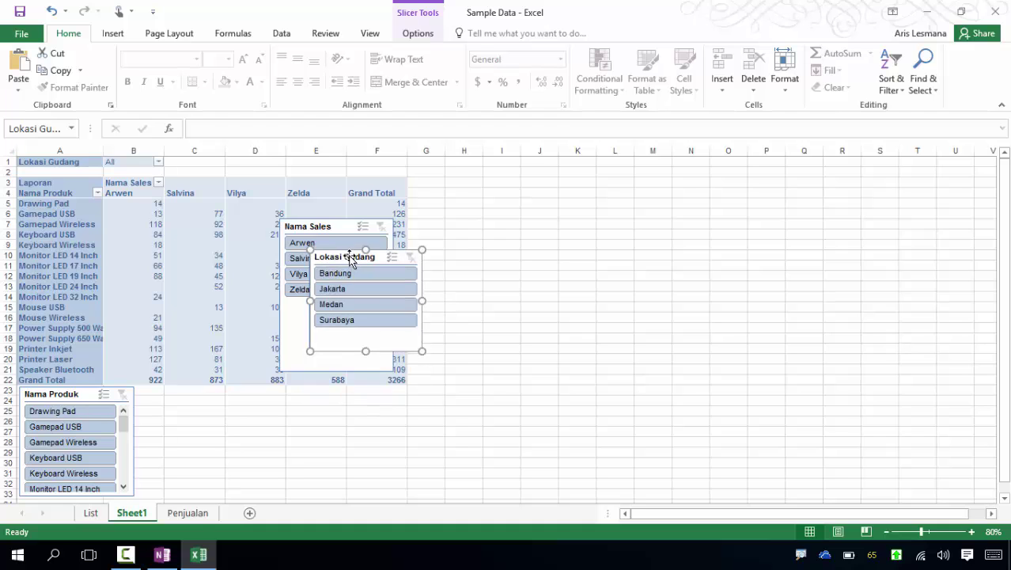
drag(349, 257, 180, 396)
Step: Shorten the Nama Sales slicer to fit its four items and place it just right of the Lokasi Gudang slicer
click(326, 228)
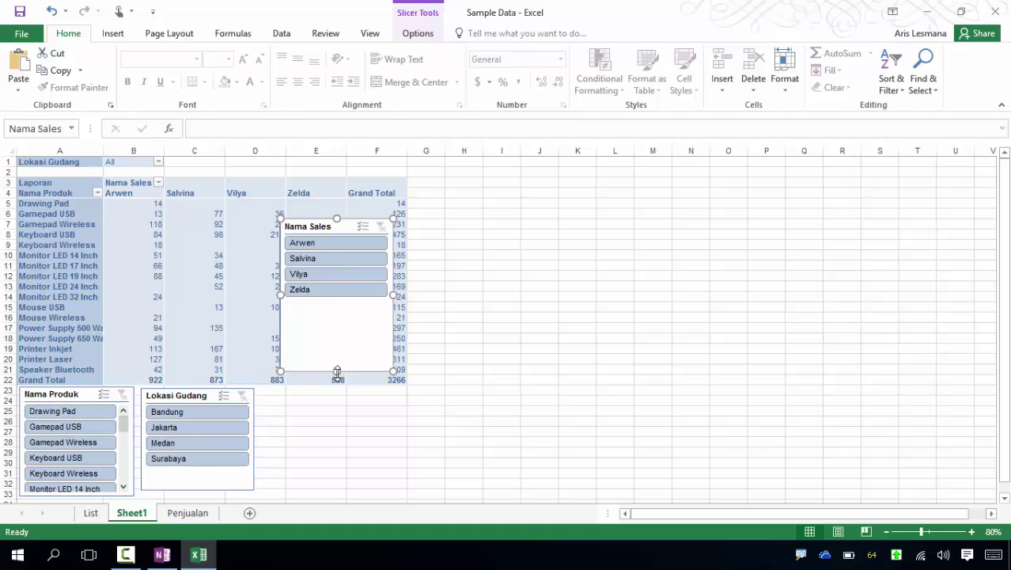
drag(337, 371, 355, 307)
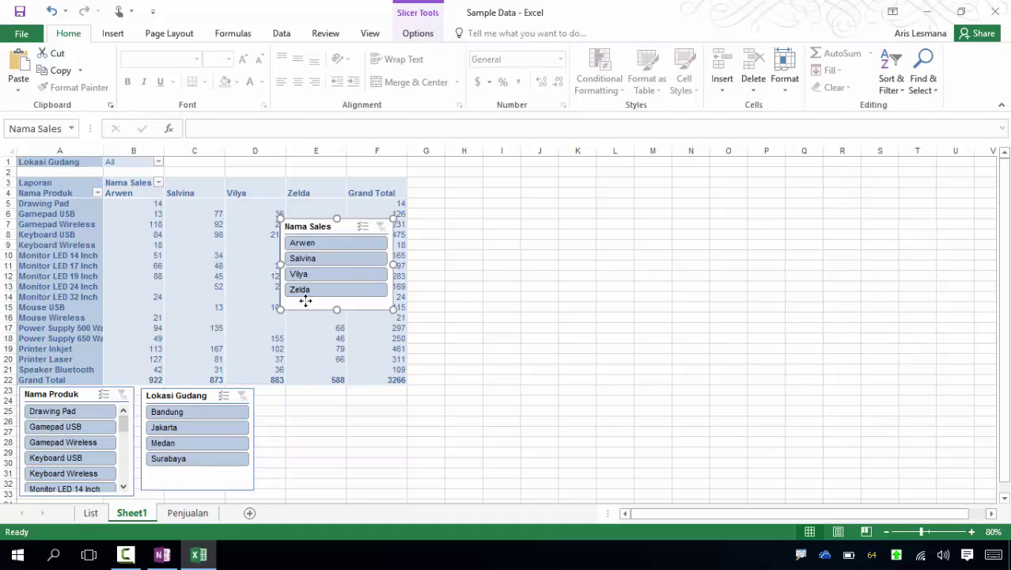
drag(314, 224, 294, 393)
Step: Insert a Clustered Column PivotChart based on the PivotTable
click(261, 287)
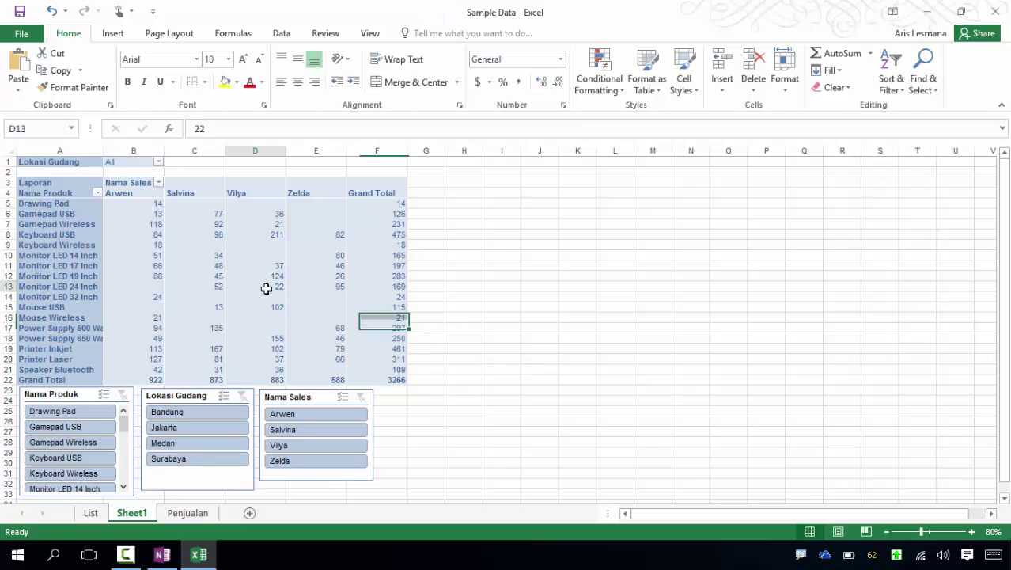
click(414, 35)
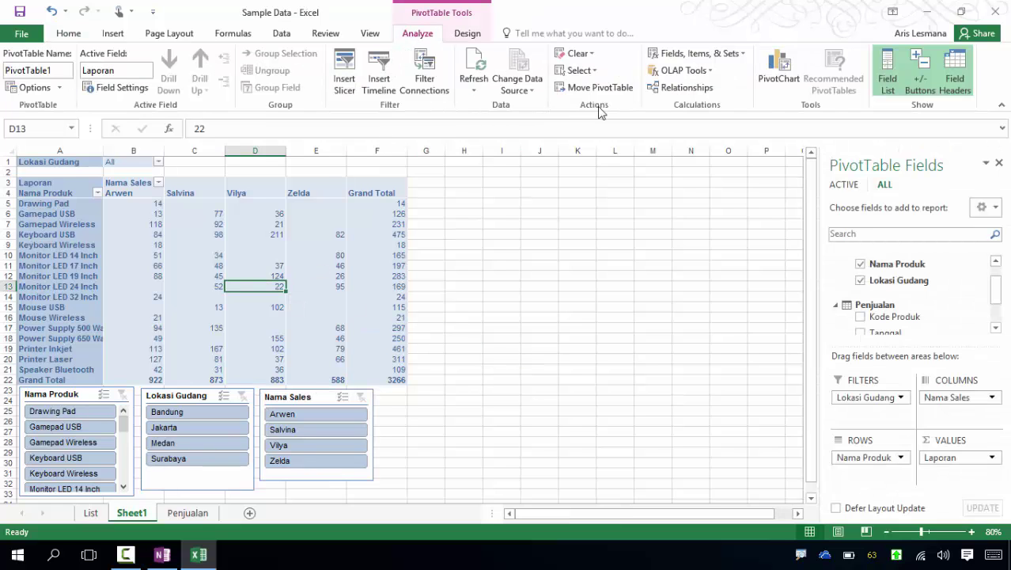
click(786, 84)
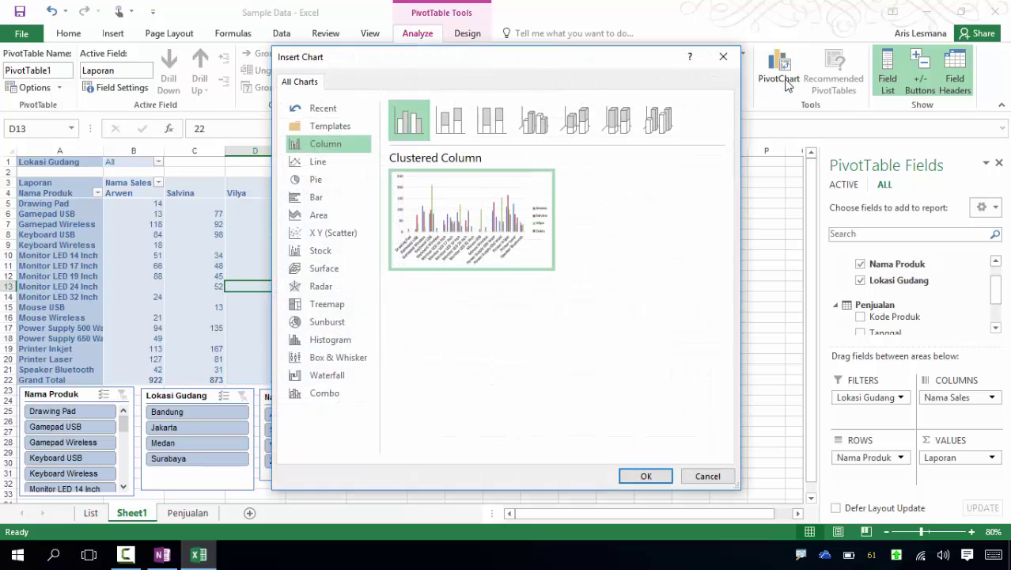
click(645, 475)
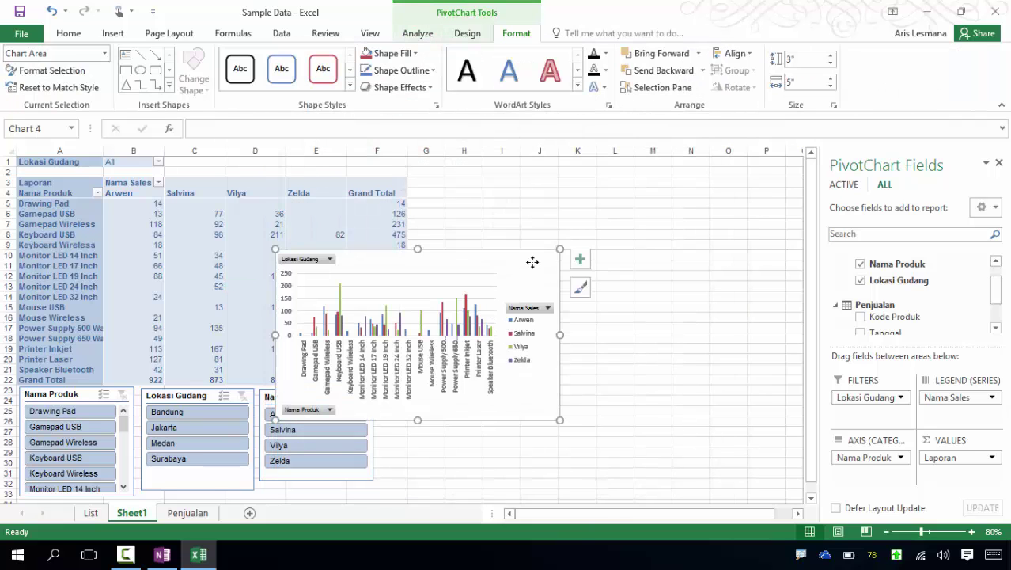
Step: Place the PivotChart beside the PivotTable from column G and enlarge it to about 10.09" wide by 5.62" high
drag(530, 262, 663, 200)
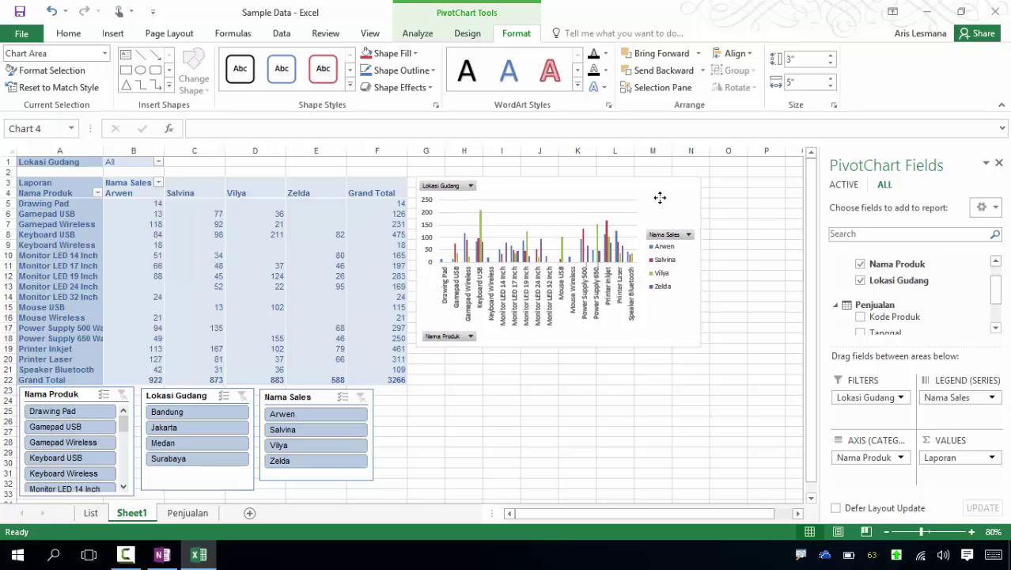
drag(702, 262, 903, 267)
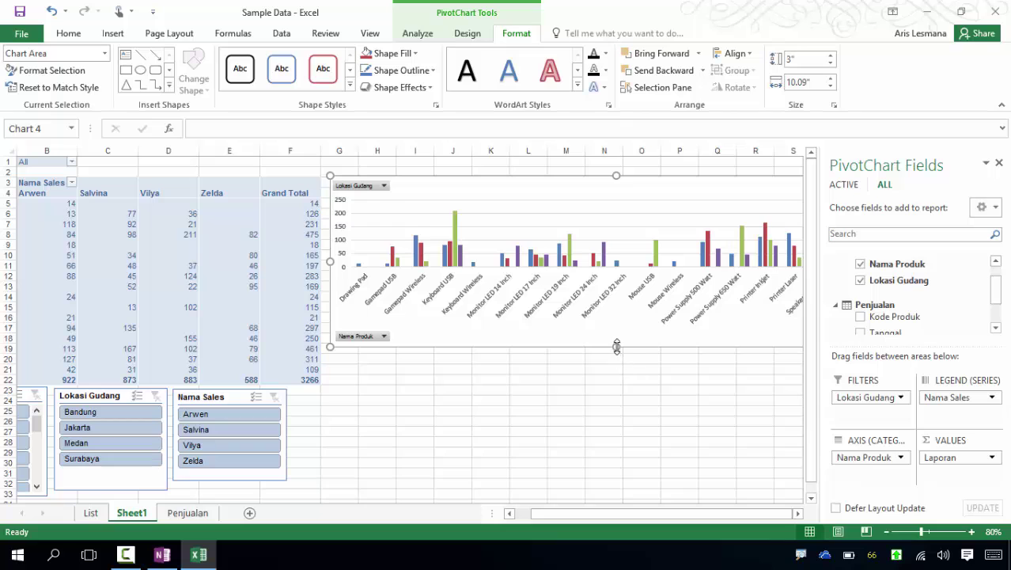
drag(616, 346, 606, 495)
click(734, 164)
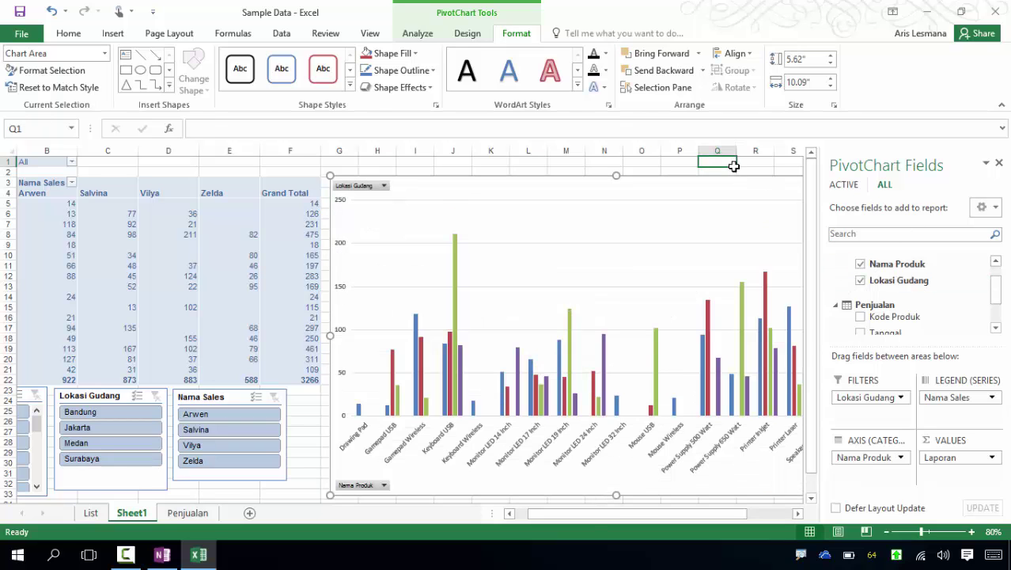
drag(671, 513, 645, 518)
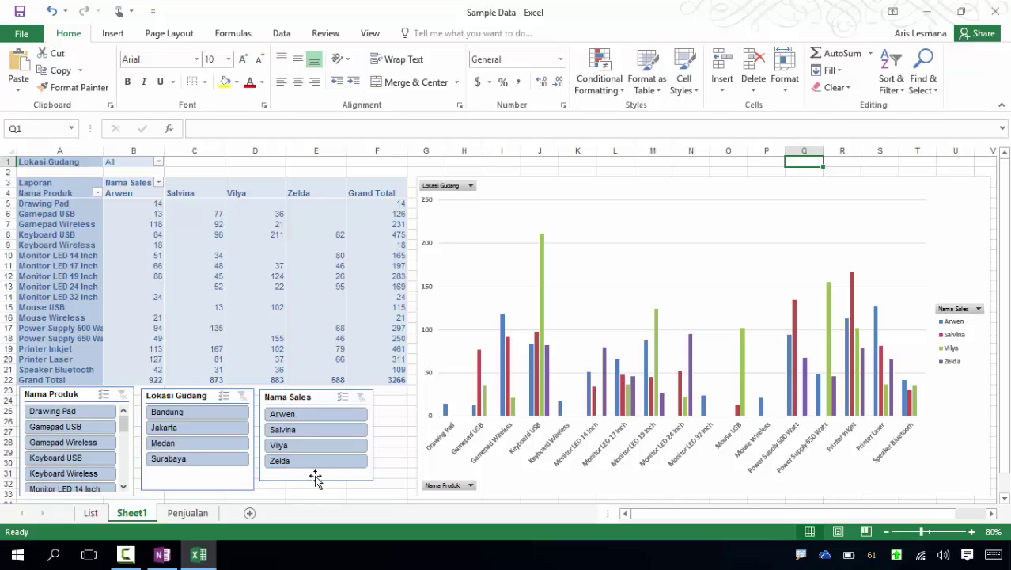
Step: Filter the report to the second salesperson with the Nama Sales slicer and clear that filter
click(321, 432)
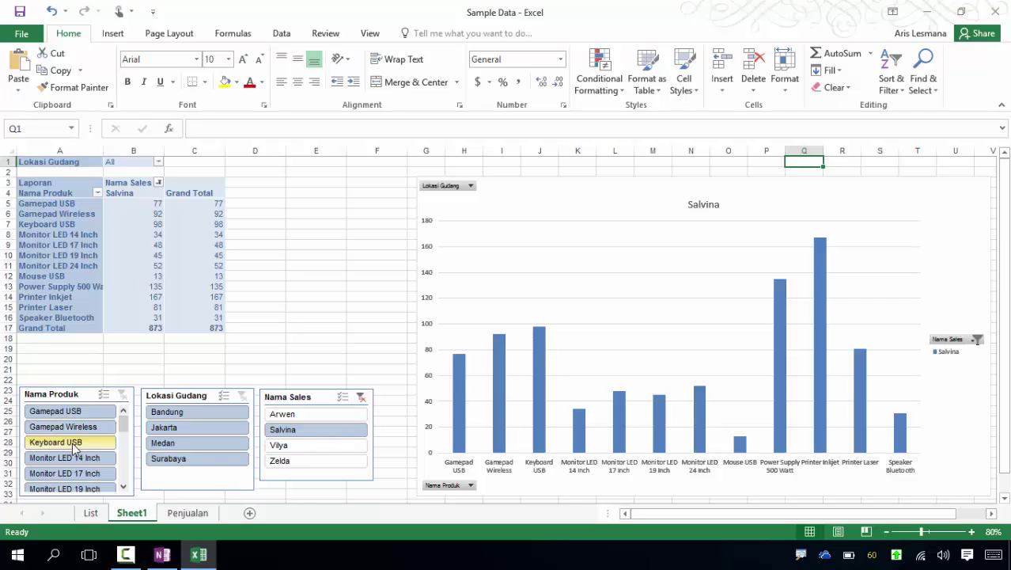
click(361, 397)
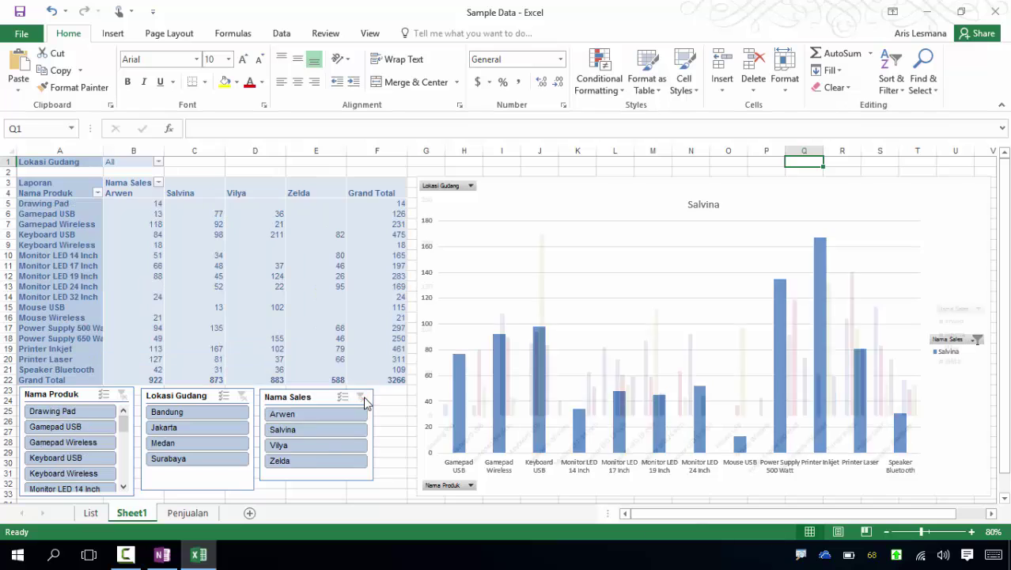
Step: Filter the report with the Nama Produk slicer to Gamepad USB, switch to Keyboard USB, and clear the filter
click(84, 428)
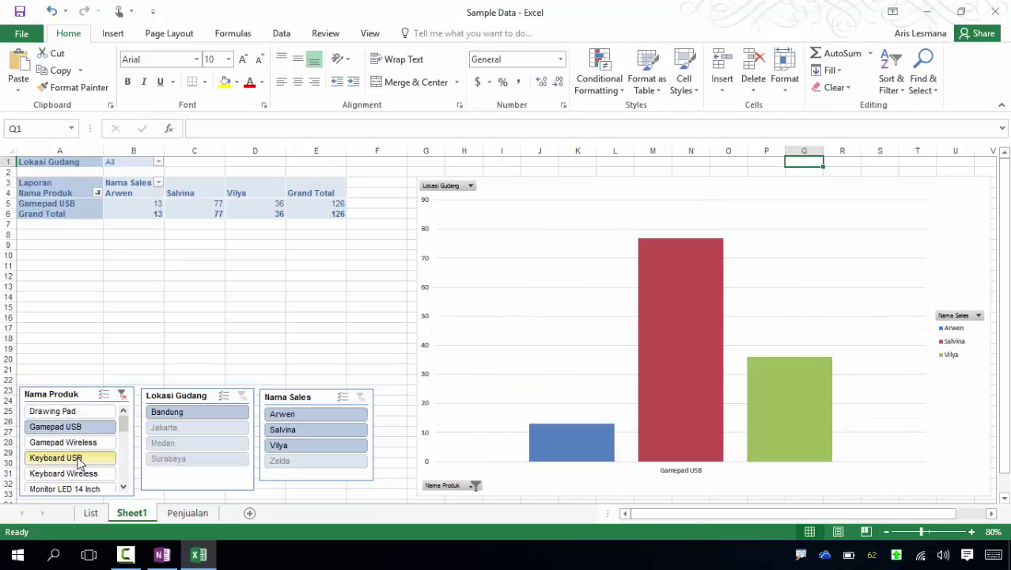
click(78, 460)
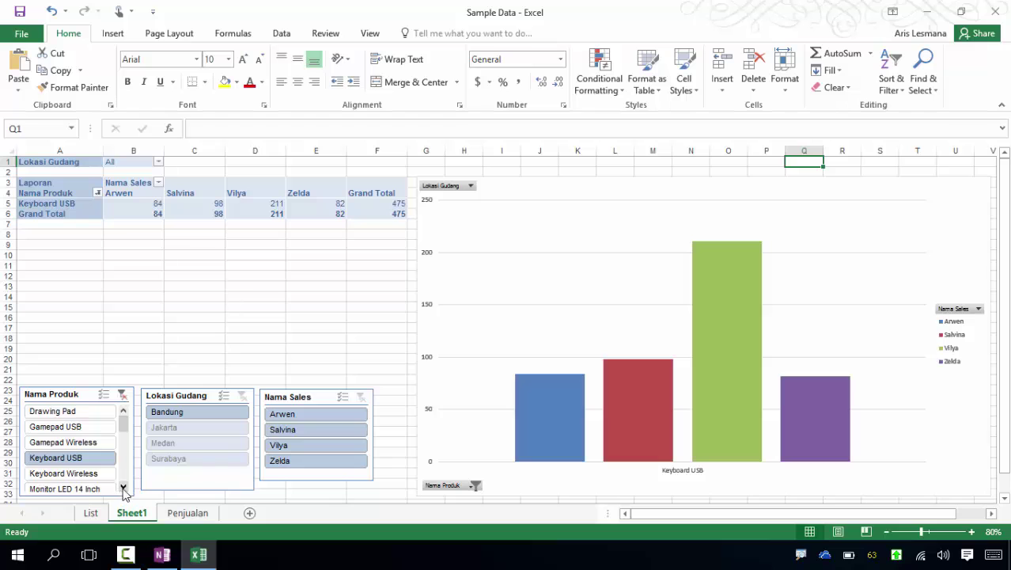
click(123, 489)
click(123, 488)
click(123, 489)
click(123, 489)
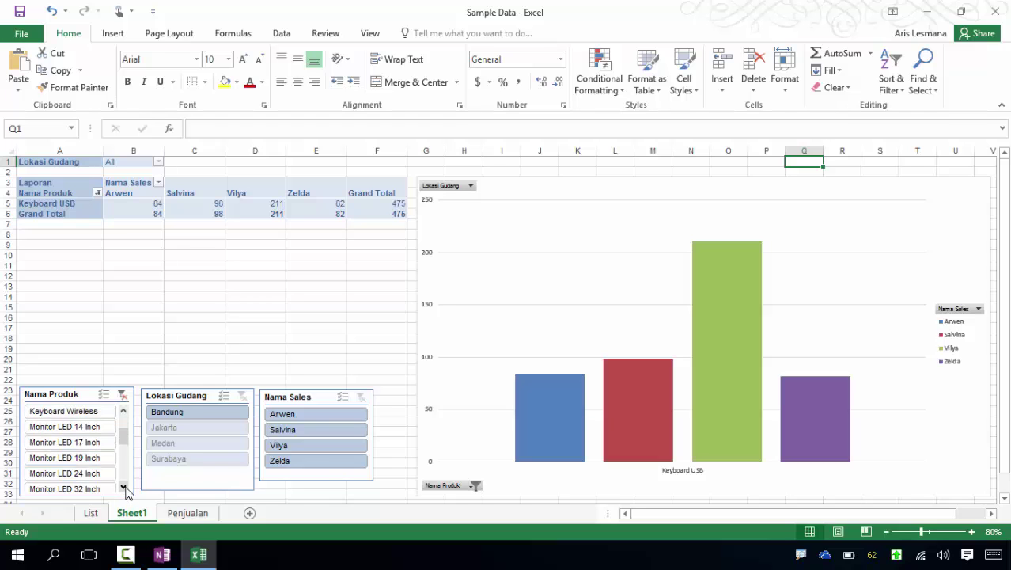
click(122, 394)
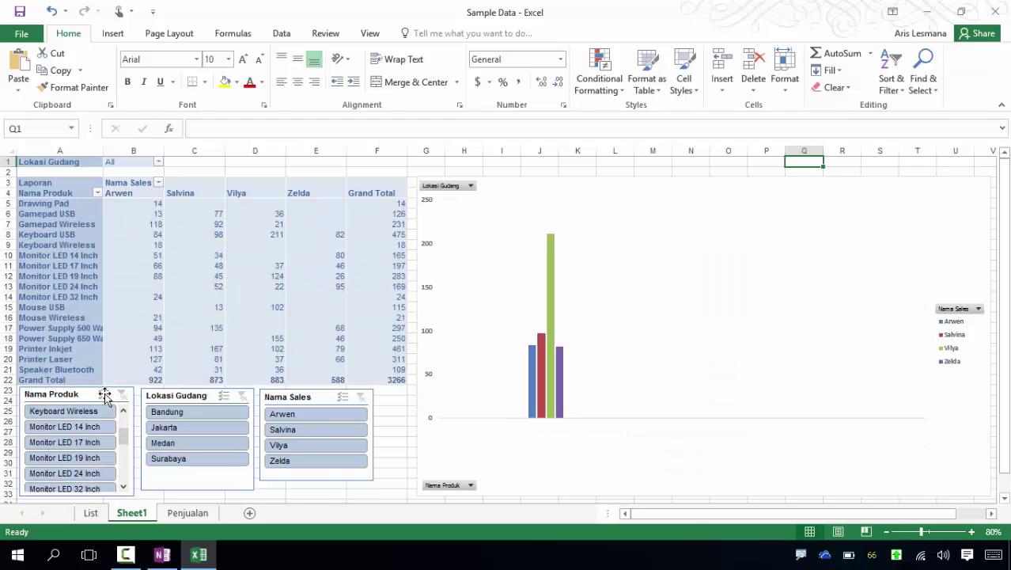
Step: Exclude the Monitor LED 14, 17, 19, 24 and 32 Inch products using multi-select in the Nama Produk slicer, and clear the filter
click(103, 394)
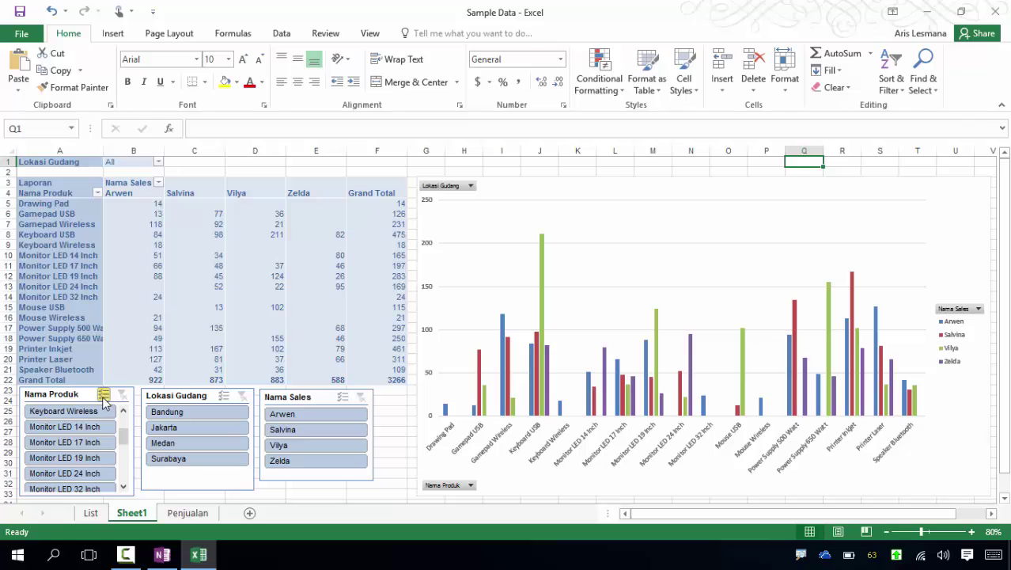
click(72, 427)
click(72, 442)
click(72, 457)
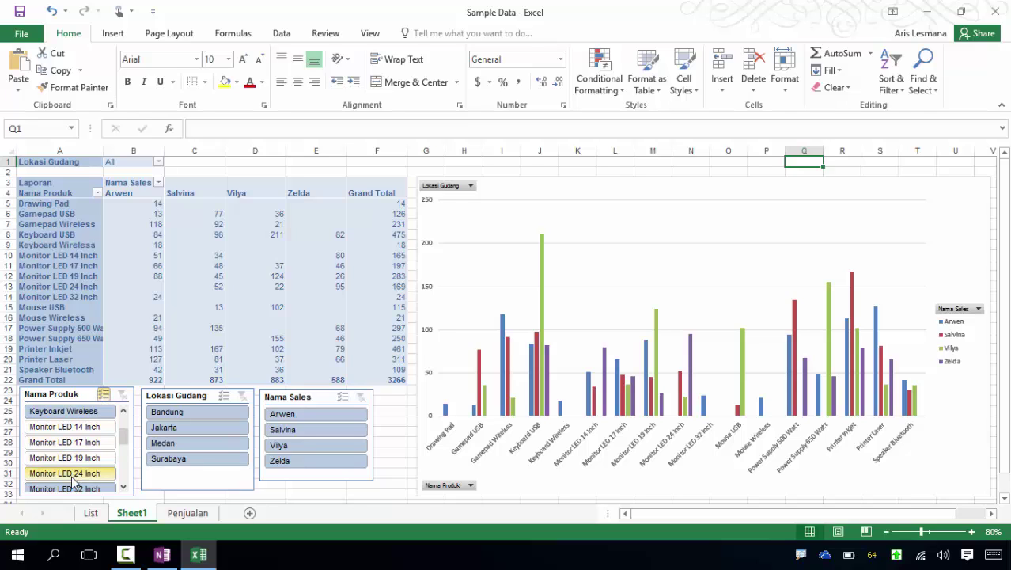
click(71, 475)
click(72, 488)
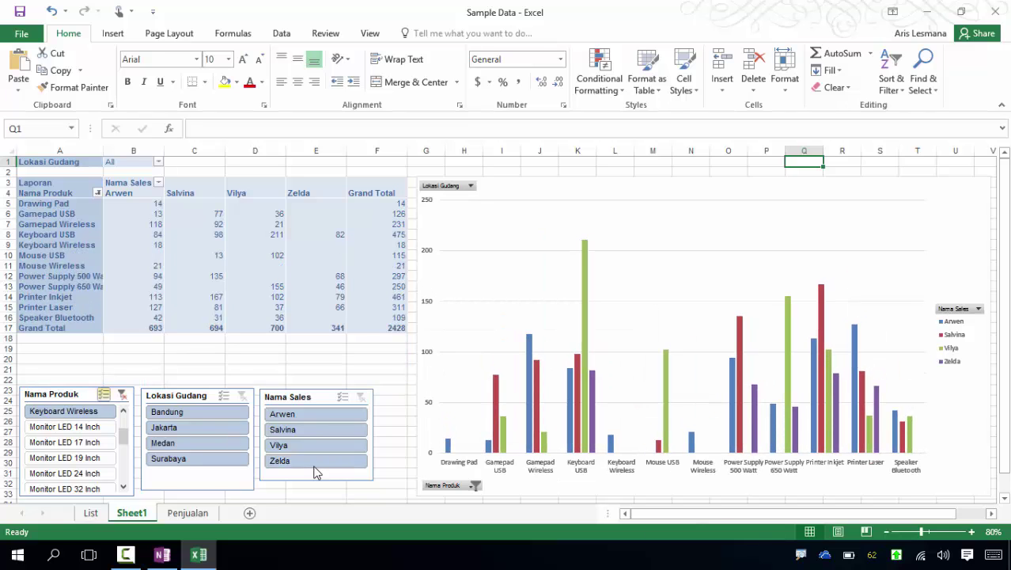
click(122, 394)
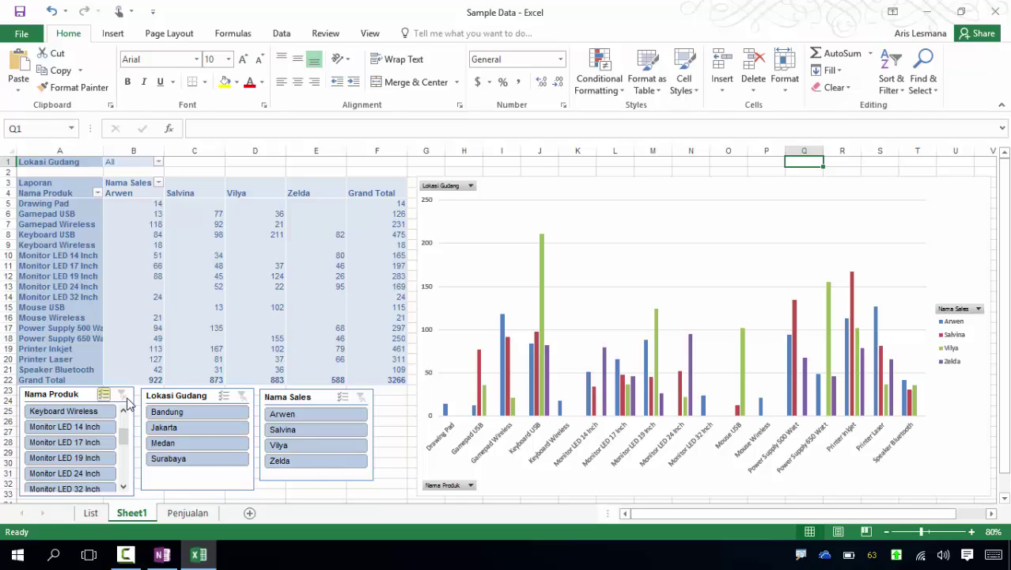
click(111, 394)
Step: Filter the report to the last salesperson in Nama Sales and to Surabaya in Lokasi Gudang, and clear both slicer filters
click(294, 460)
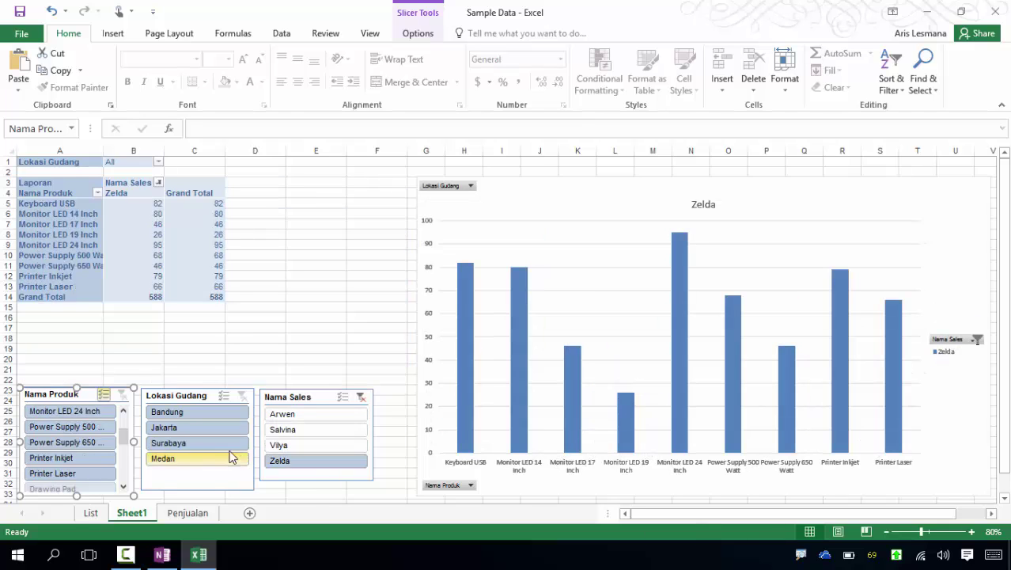
click(212, 448)
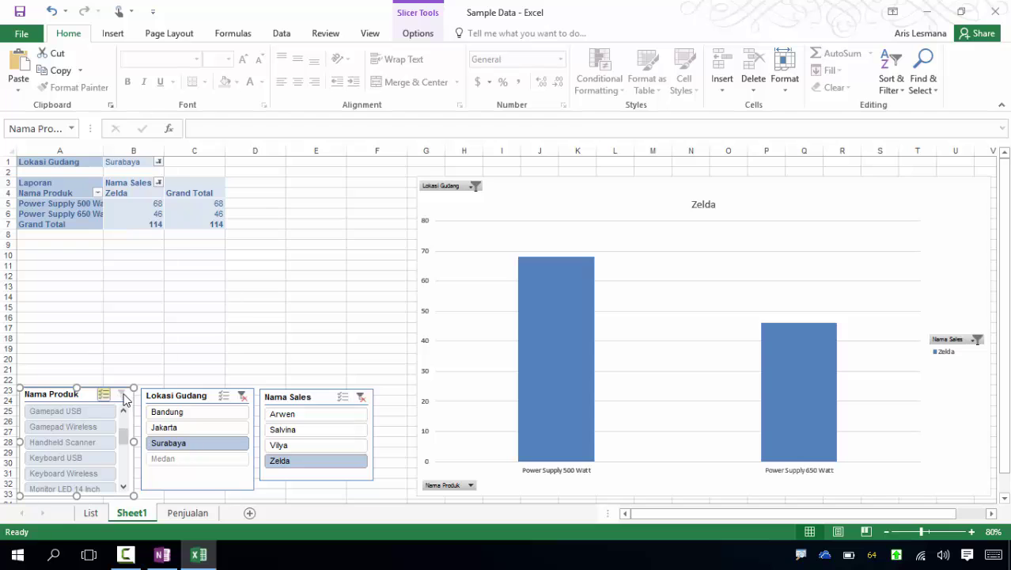
click(242, 396)
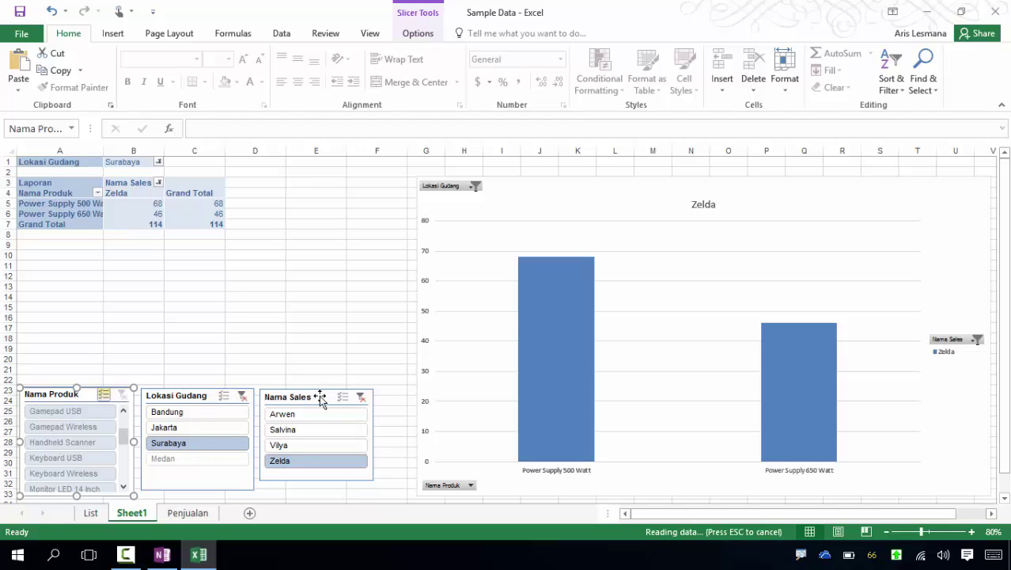
click(360, 397)
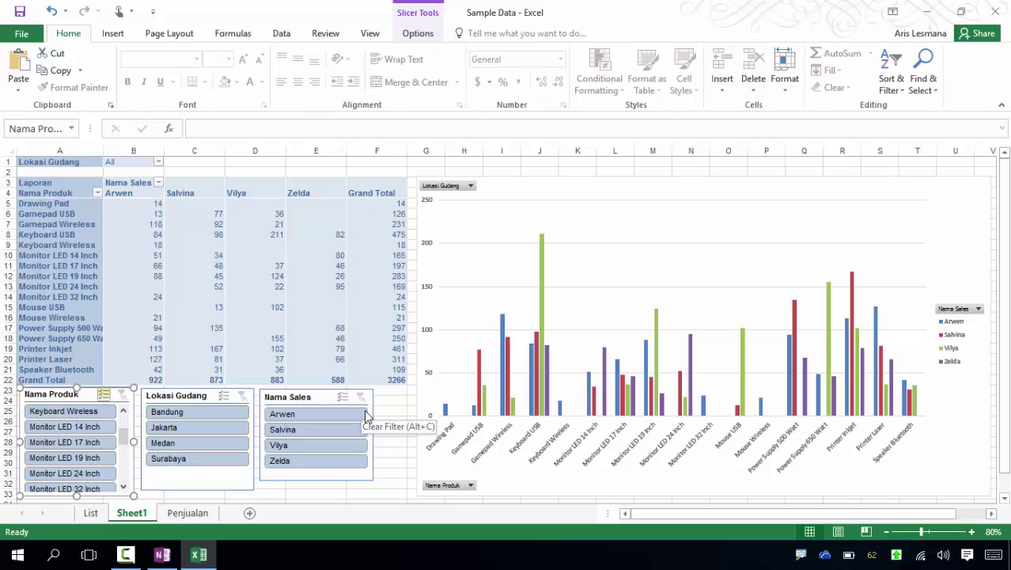
click(389, 457)
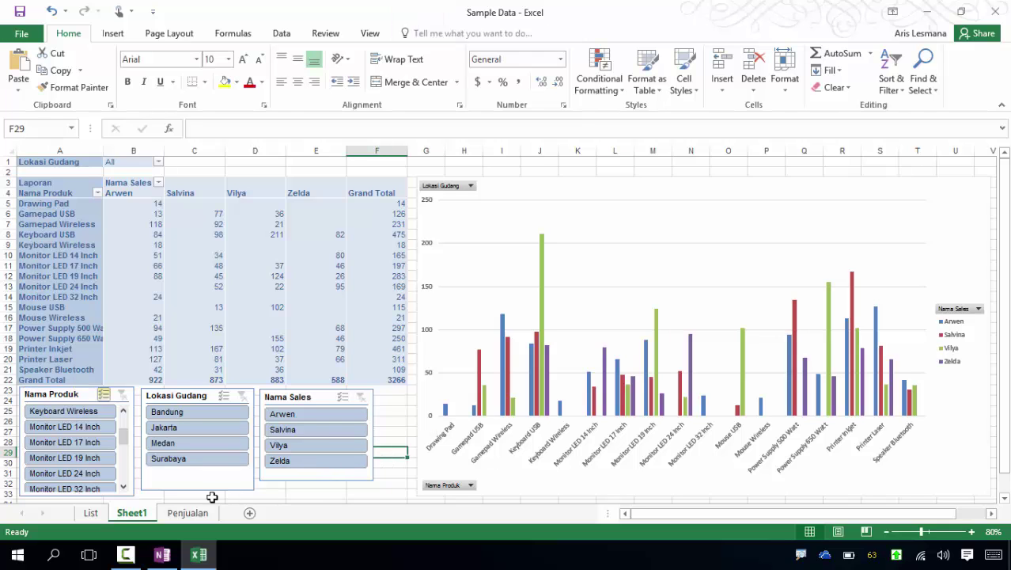
Step: Review the source tables on the List and Penjualan sheets and return to the report on Sheet1
click(94, 514)
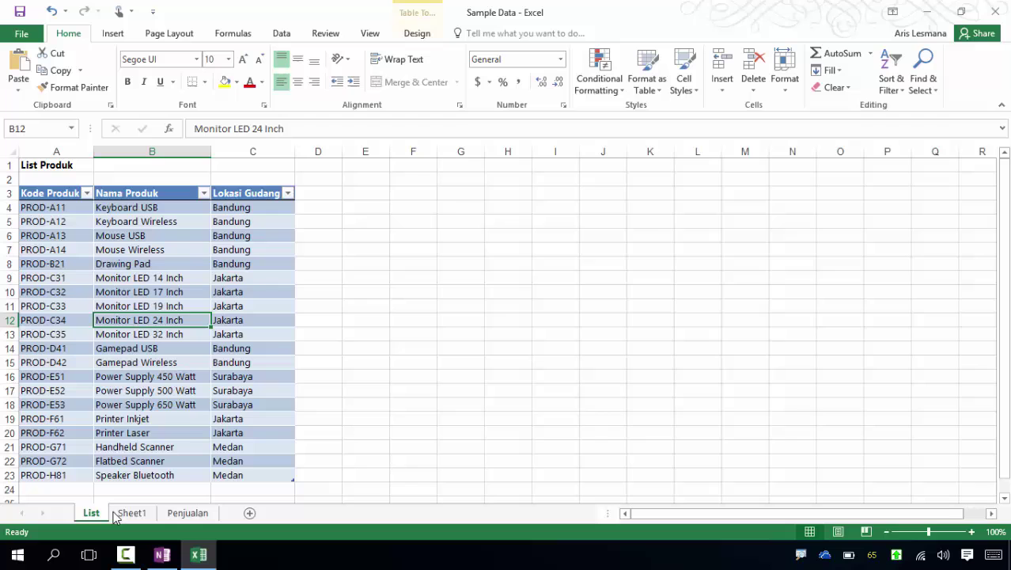
click(201, 513)
scroll(325, 388, up, 1)
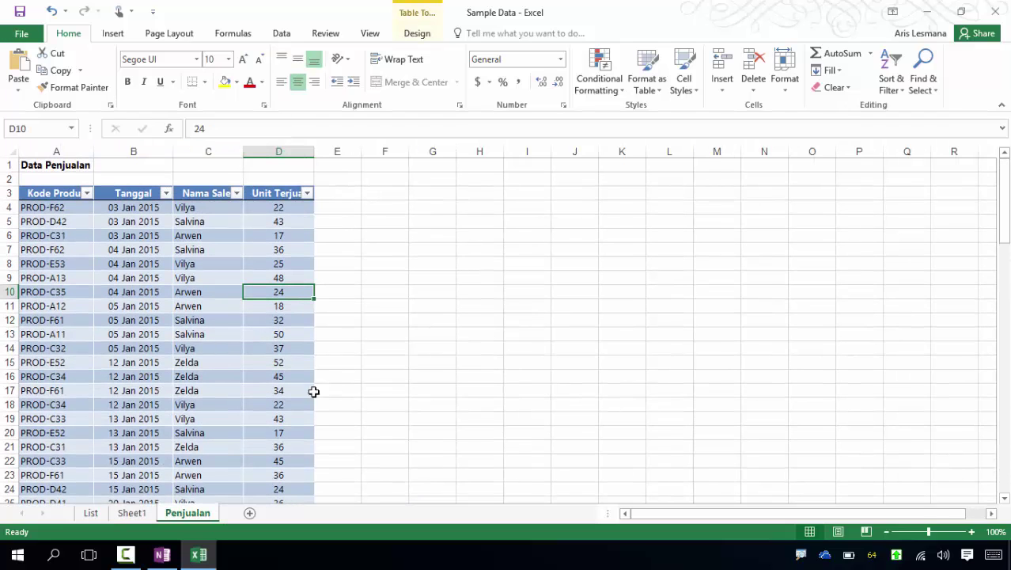
click(92, 513)
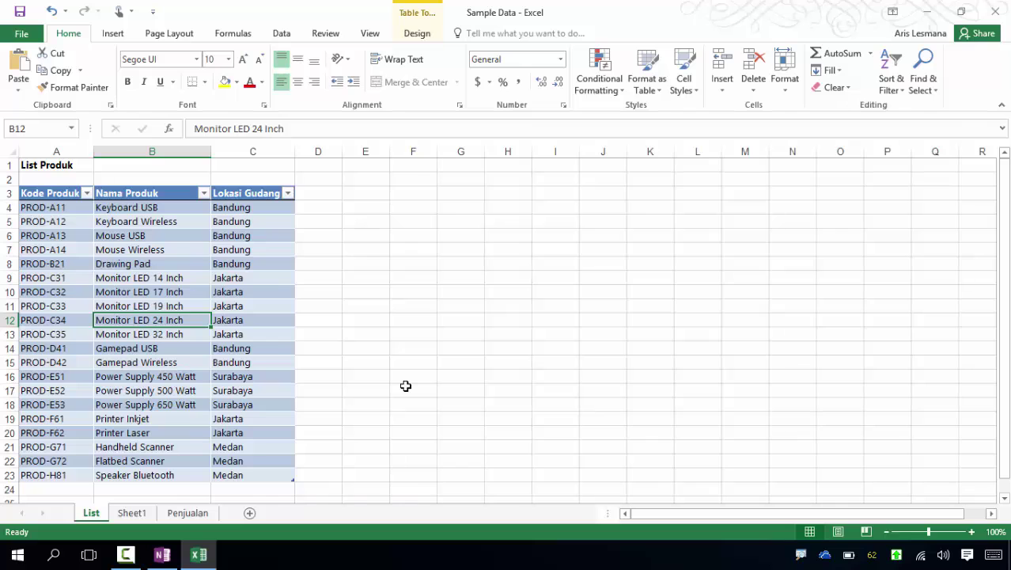
click(133, 513)
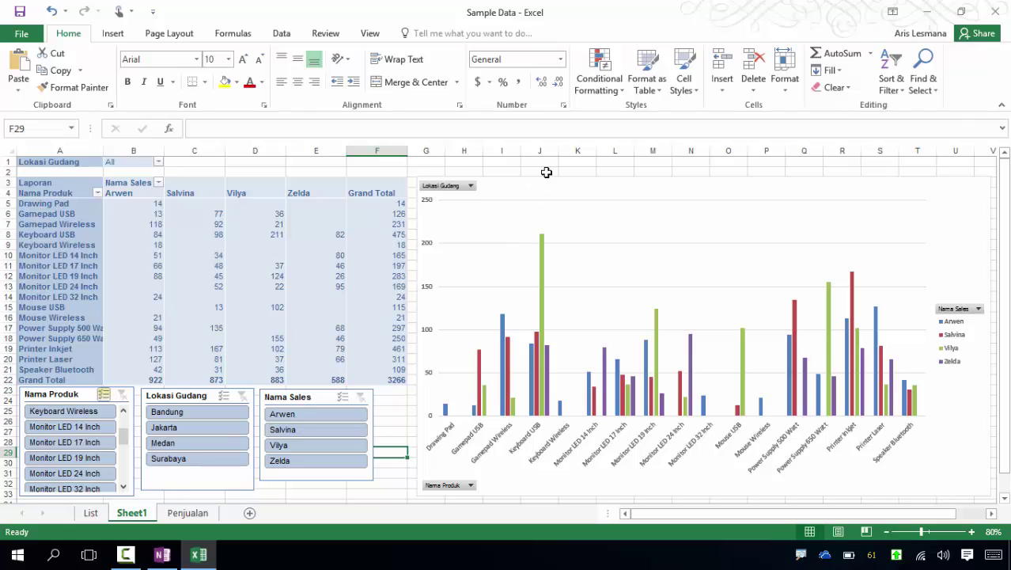
click(546, 170)
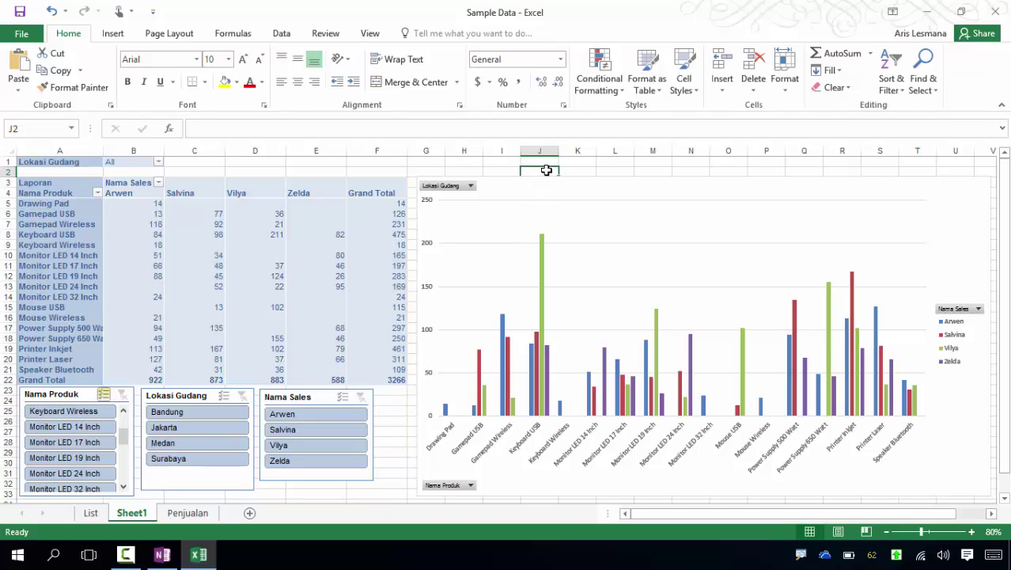